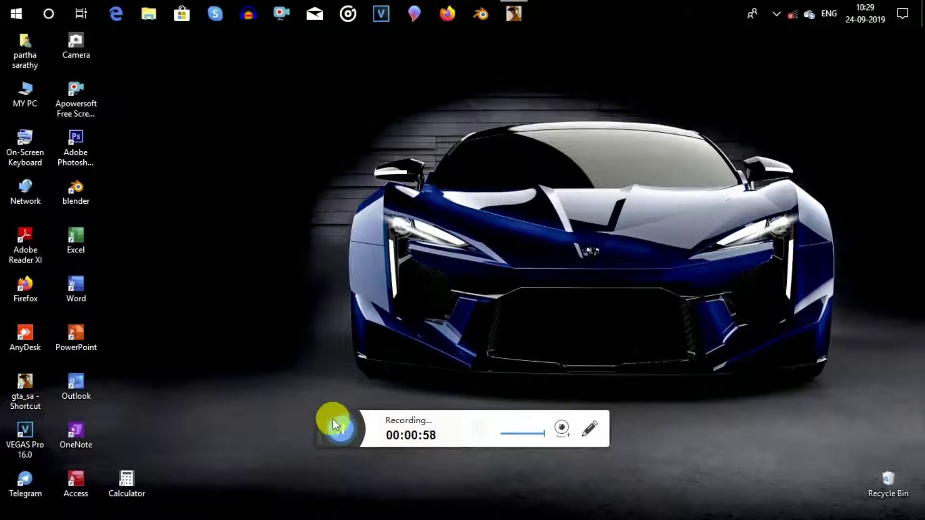
{"action": "left_click", "coordinate": [333, 423]}
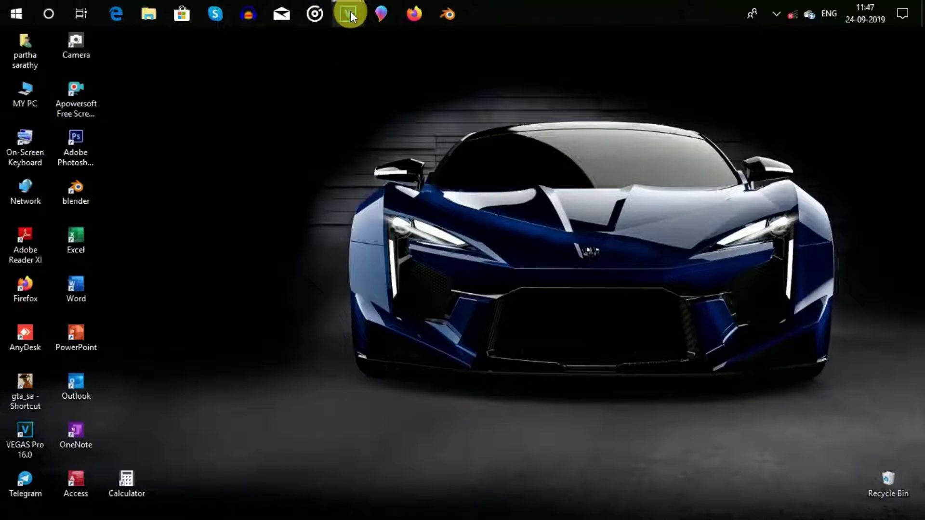
- Switch to VEGAS Pro 16.0 and start setting up a new project
{"action": "mouse_move", "coordinate": [351, 11]}
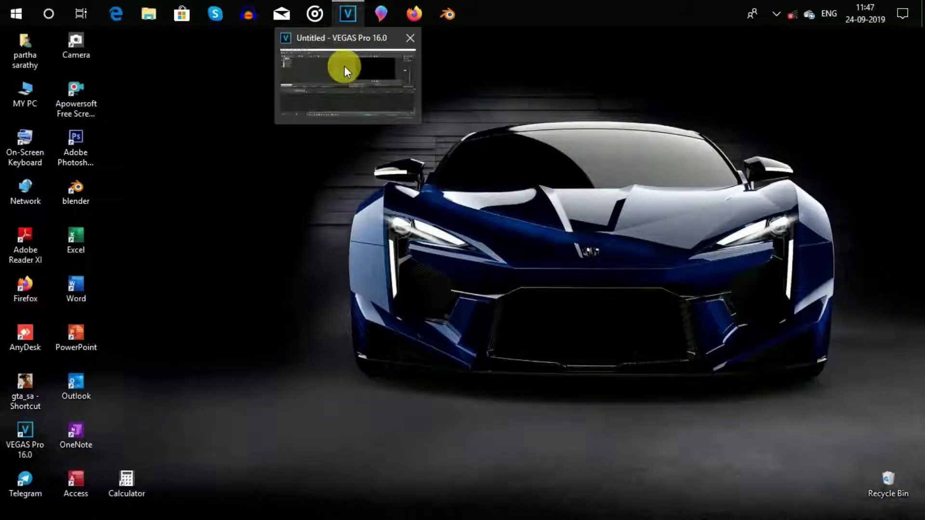
{"action": "left_click", "coordinate": [343, 66]}
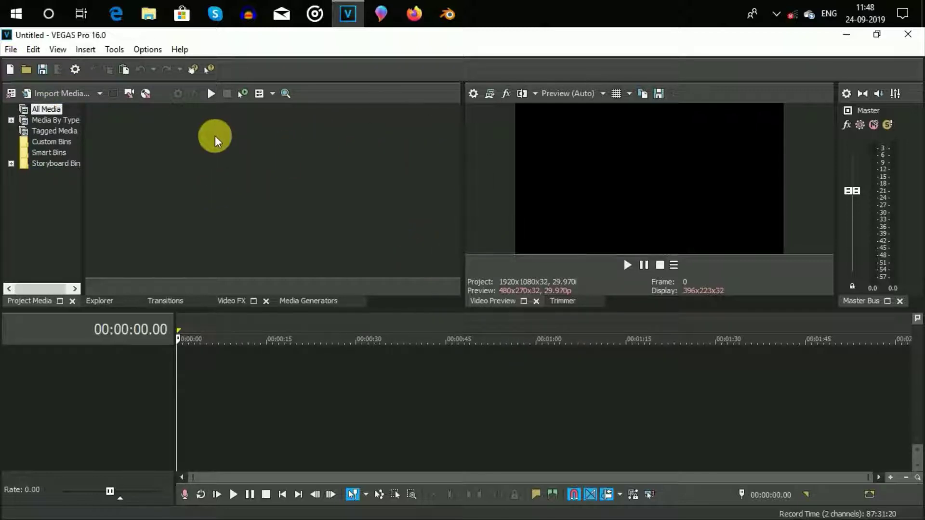
{"action": "left_click", "coordinate": [10, 50]}
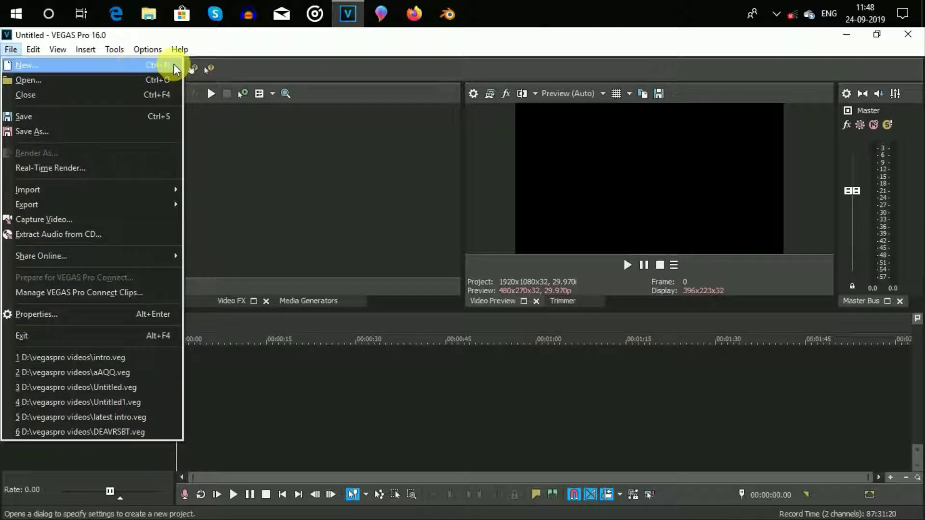
{"action": "left_click", "coordinate": [128, 64]}
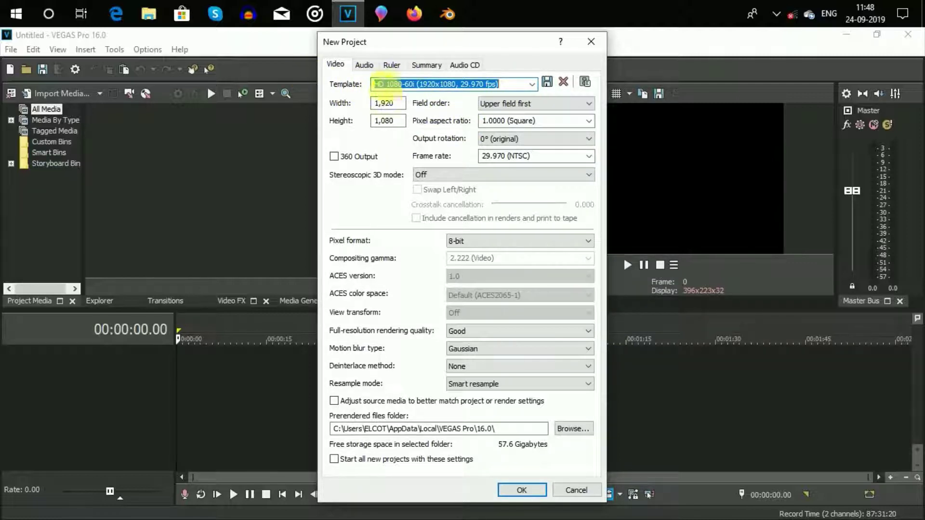
- Create the new project with the HD 1080-50i (1920x1080, 25.000 fps) template, keeping the default prerendered files folder
{"action": "left_click", "coordinate": [532, 84]}
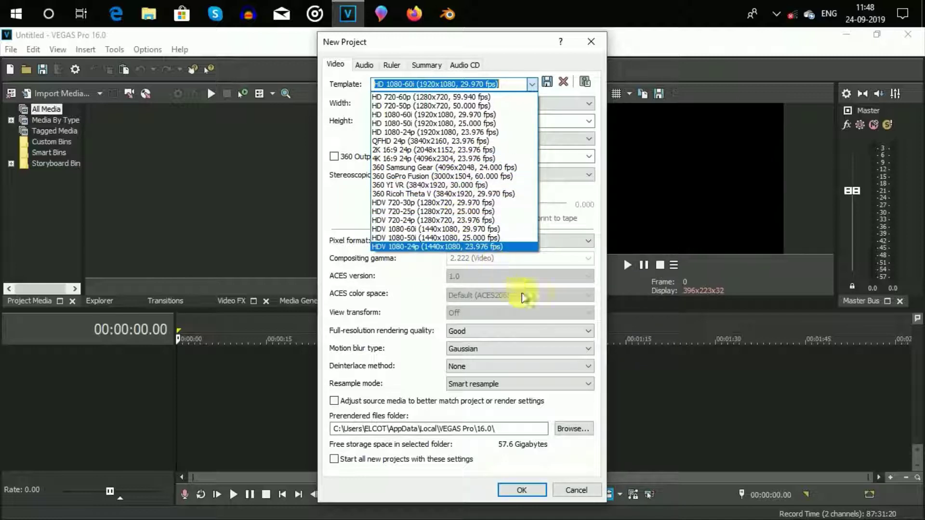
{"action": "left_click", "coordinate": [601, 366]}
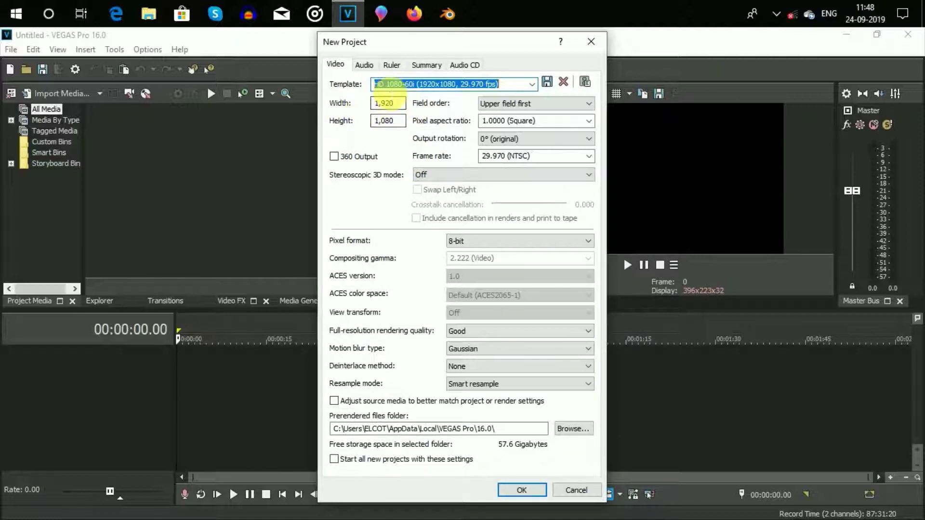
{"action": "left_click", "coordinate": [532, 85]}
{"action": "left_click", "coordinate": [517, 106]}
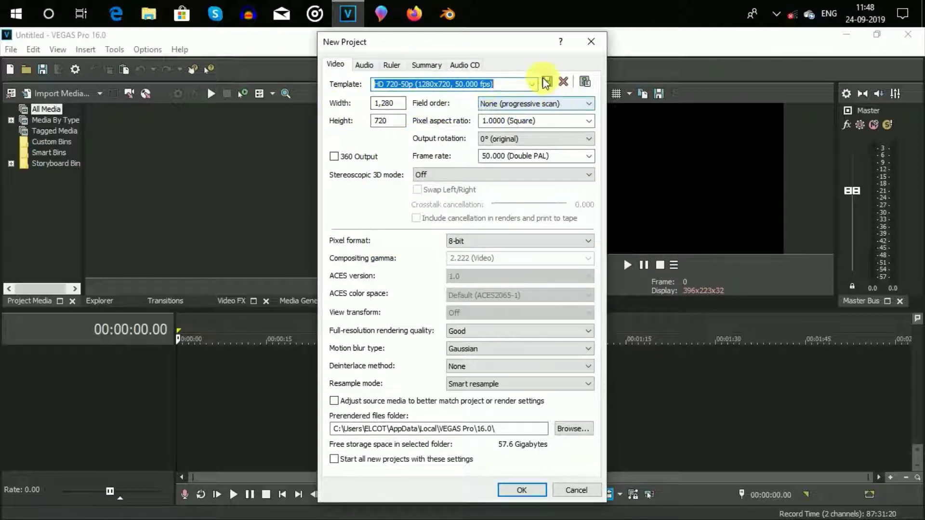
{"action": "left_click", "coordinate": [531, 84]}
{"action": "left_click", "coordinate": [515, 123]}
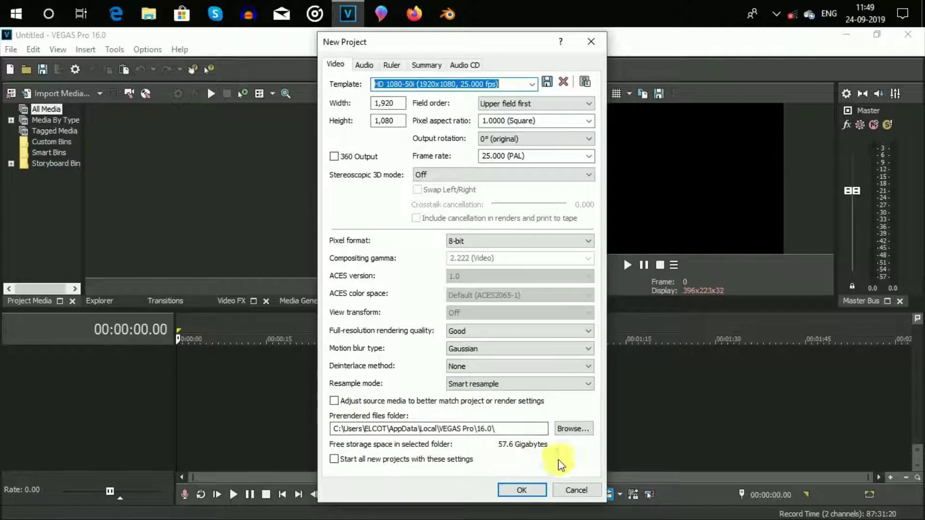
{"action": "left_click", "coordinate": [578, 429]}
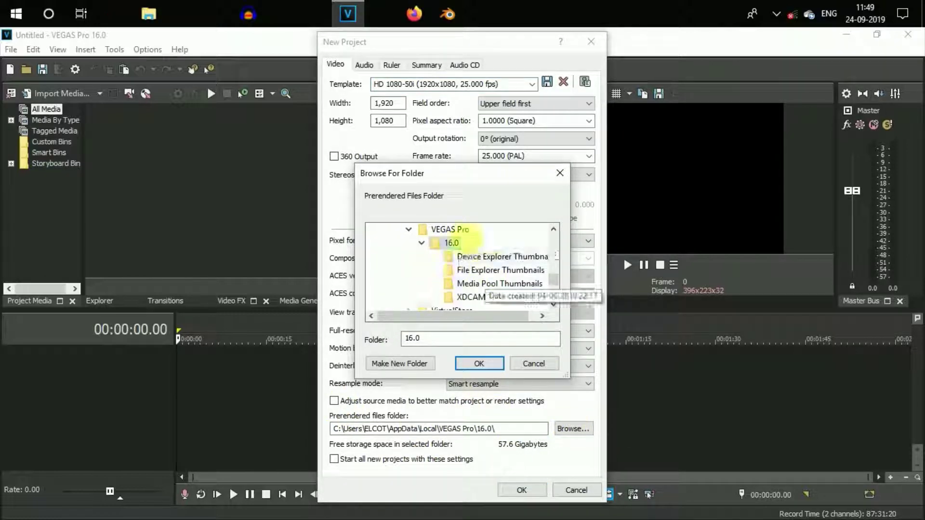
{"action": "left_click", "coordinate": [560, 173]}
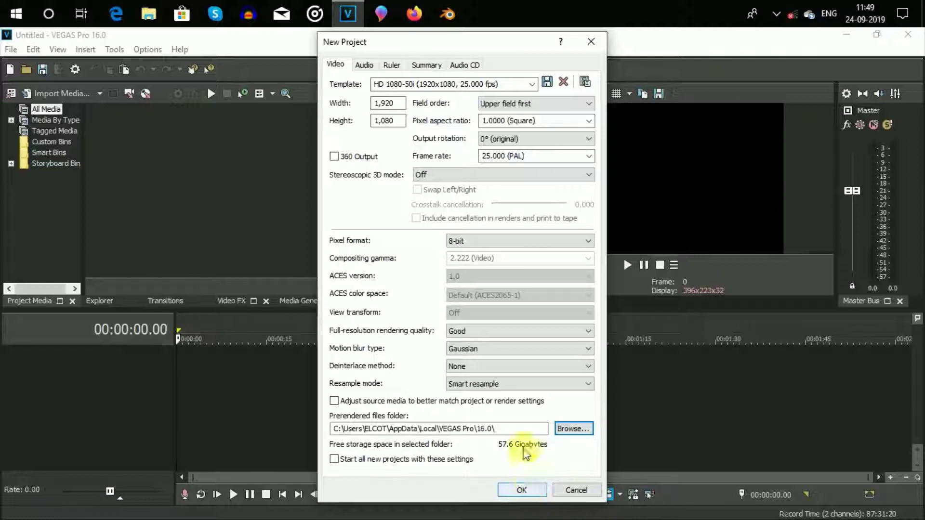
{"action": "left_click", "coordinate": [510, 490]}
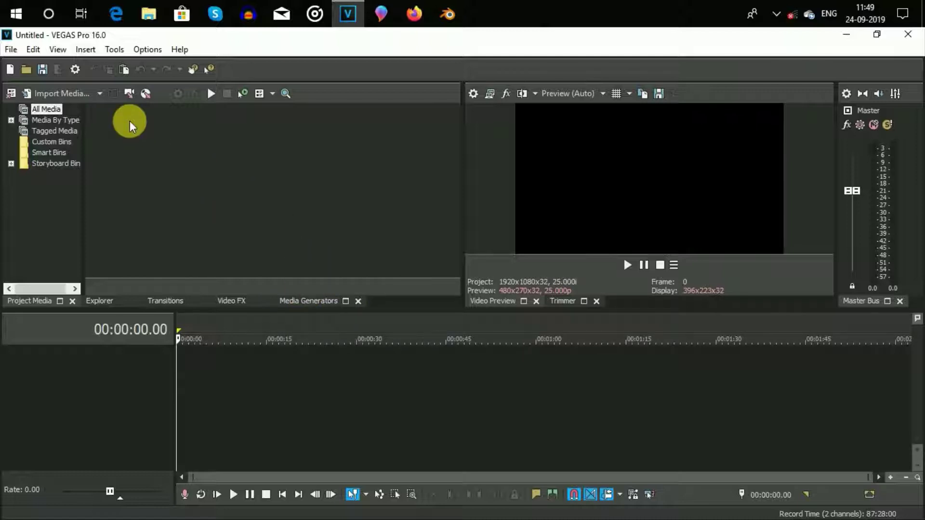
- Open the output_free2 video from the intros folder on drive D and place it on the timeline
{"action": "left_click", "coordinate": [10, 50]}
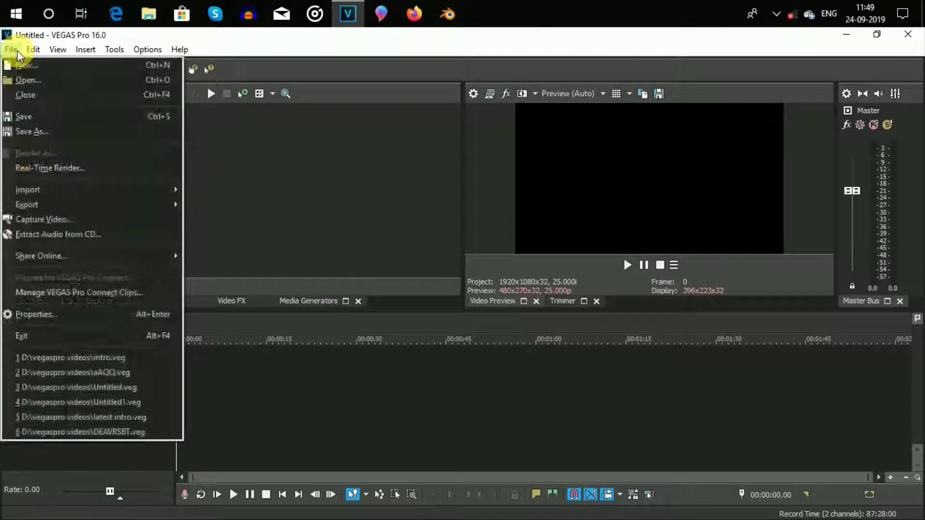
{"action": "left_click", "coordinate": [159, 83]}
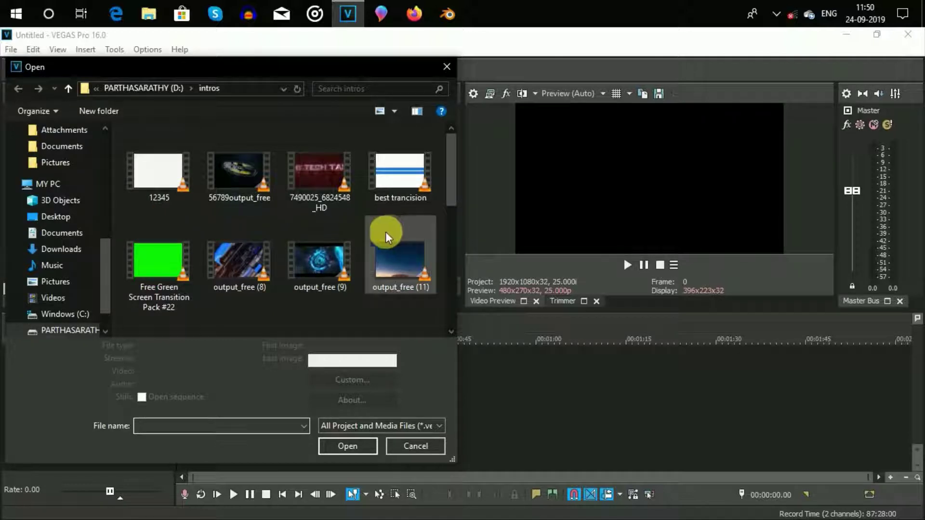
{"action": "scroll", "coordinate": [366, 257], "scroll_direction": "down", "scroll_amount": 1}
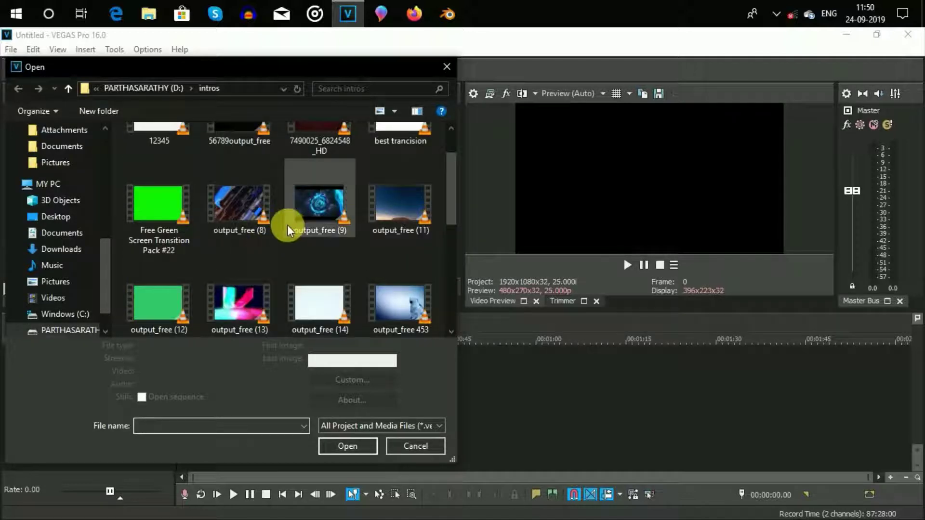
{"action": "scroll", "coordinate": [320, 252], "scroll_direction": "down", "scroll_amount": 2}
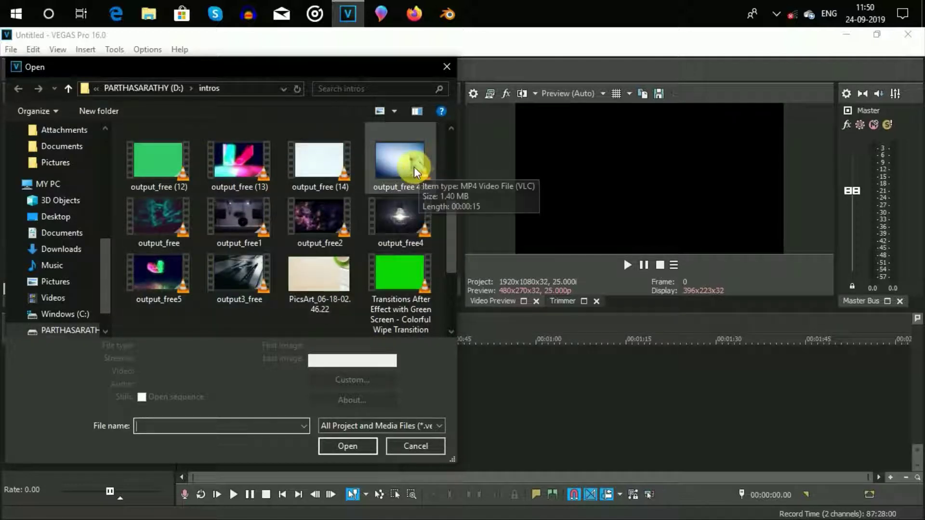
{"action": "left_click", "coordinate": [330, 222]}
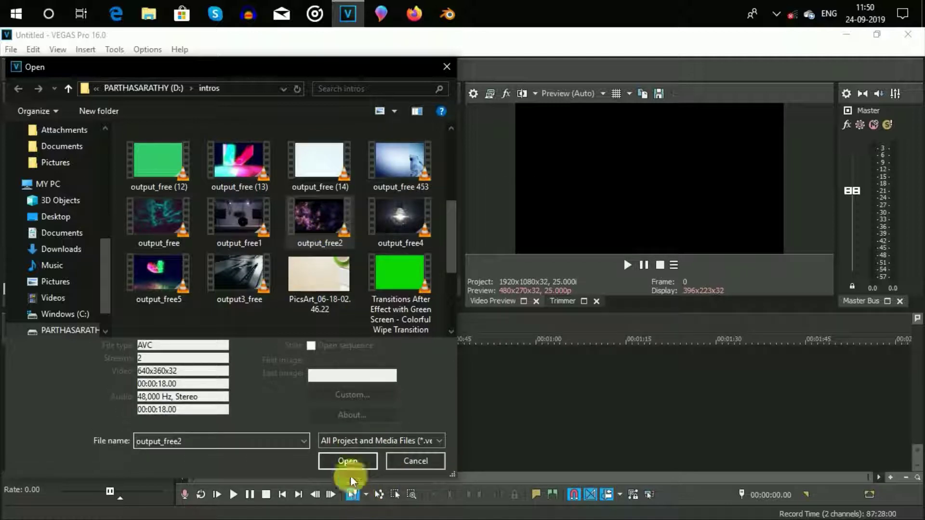
{"action": "left_click", "coordinate": [348, 461]}
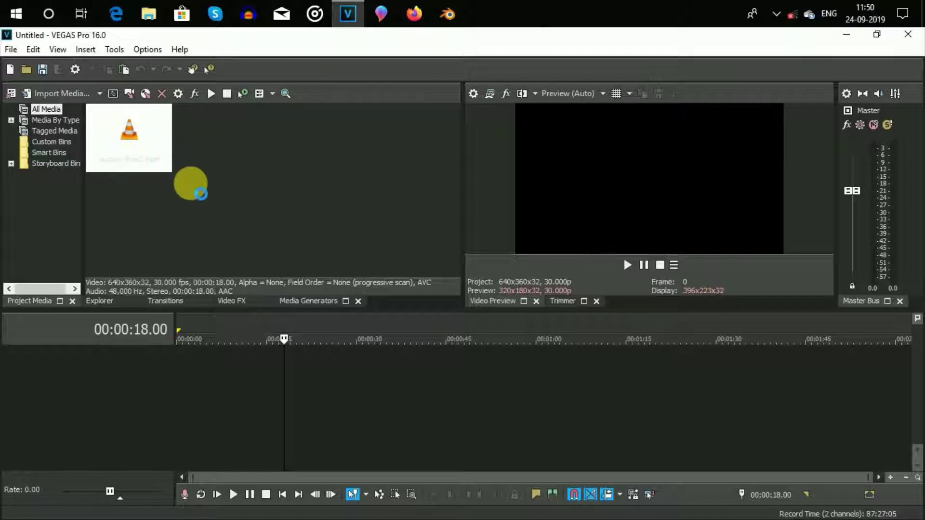
{"action": "double_click", "coordinate": [155, 128]}
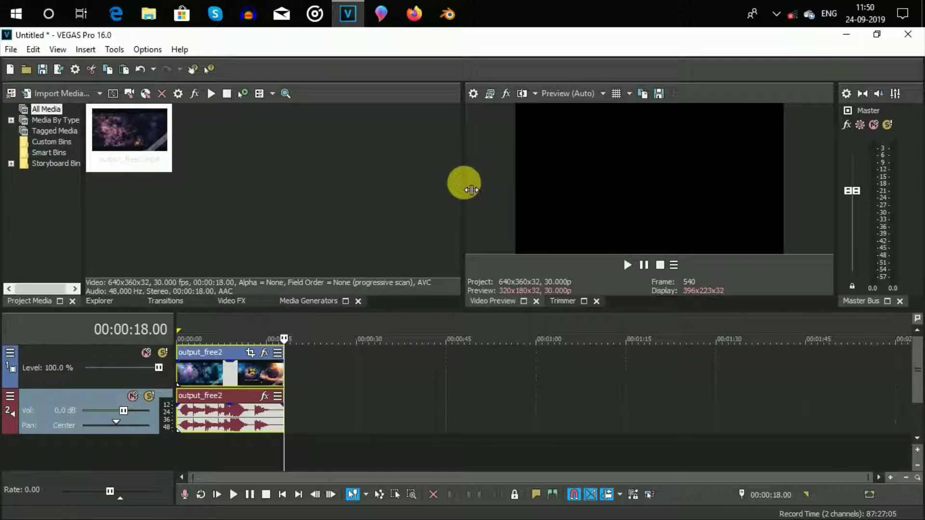
- Enlarge the video preview pane in both directions and move the playhead to 00:00:13.03 to show the clip
{"action": "left_click", "coordinate": [455, 183]}
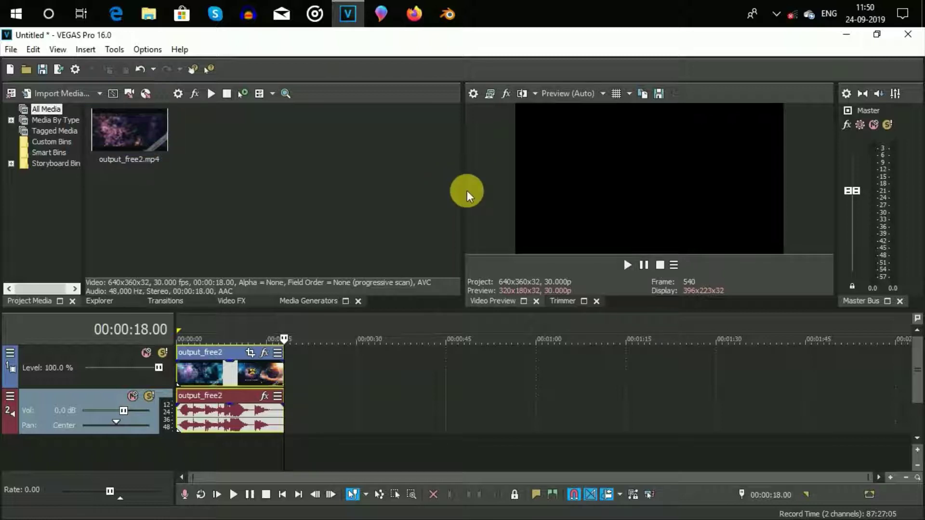
{"action": "left_click_drag", "start_coordinate": [471, 194], "coordinate": [380, 197]}
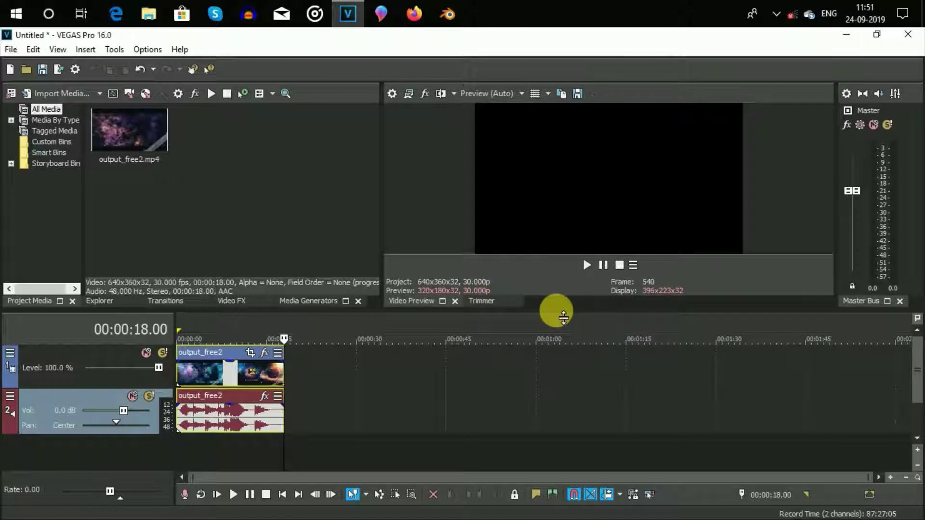
{"action": "left_click_drag", "start_coordinate": [563, 316], "coordinate": [567, 391]}
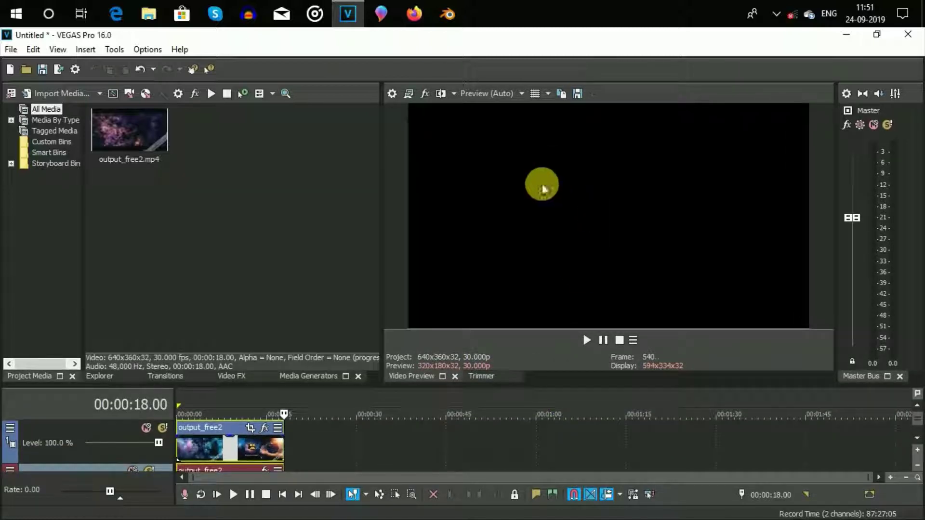
{"action": "left_click", "coordinate": [254, 410]}
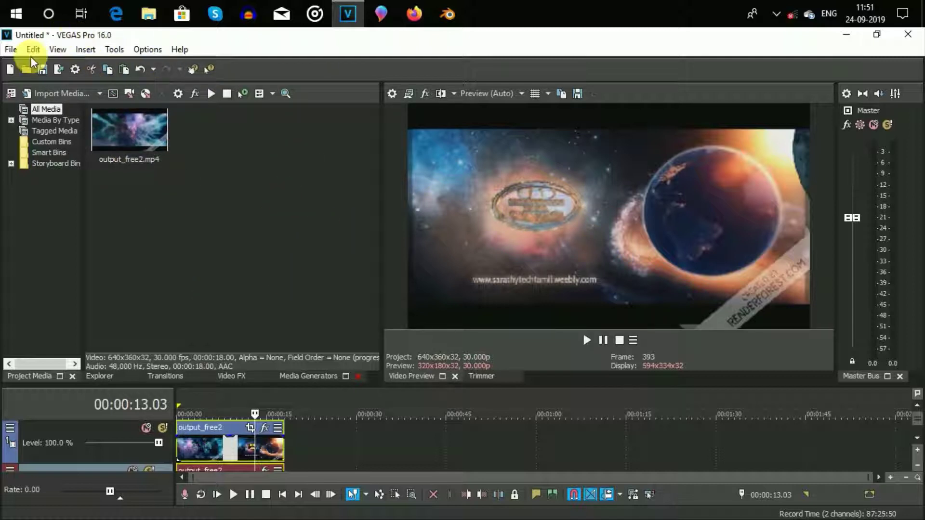
- Restore the default window layout and move the playhead to 00:00:10.25
{"action": "left_click", "coordinate": [59, 49]}
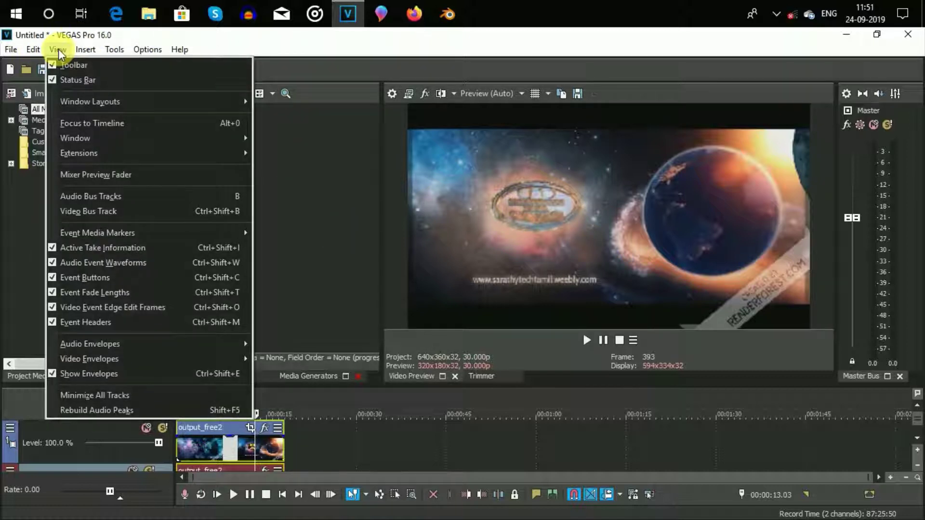
{"action": "mouse_move", "coordinate": [248, 105]}
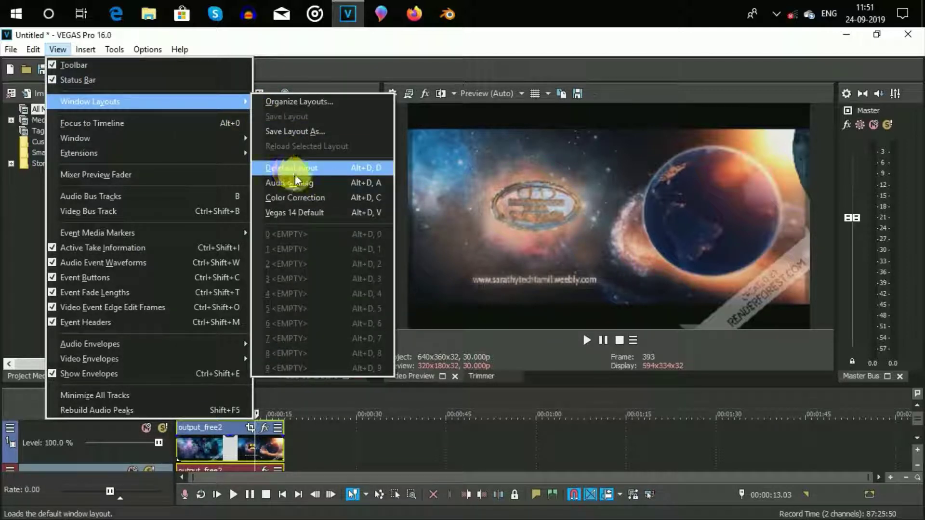
{"action": "left_click", "coordinate": [360, 172]}
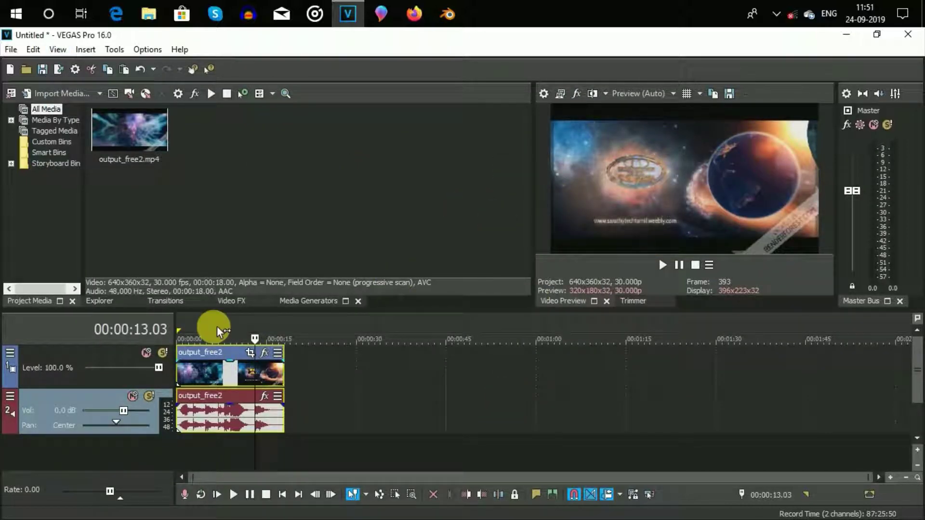
{"action": "left_click", "coordinate": [243, 332]}
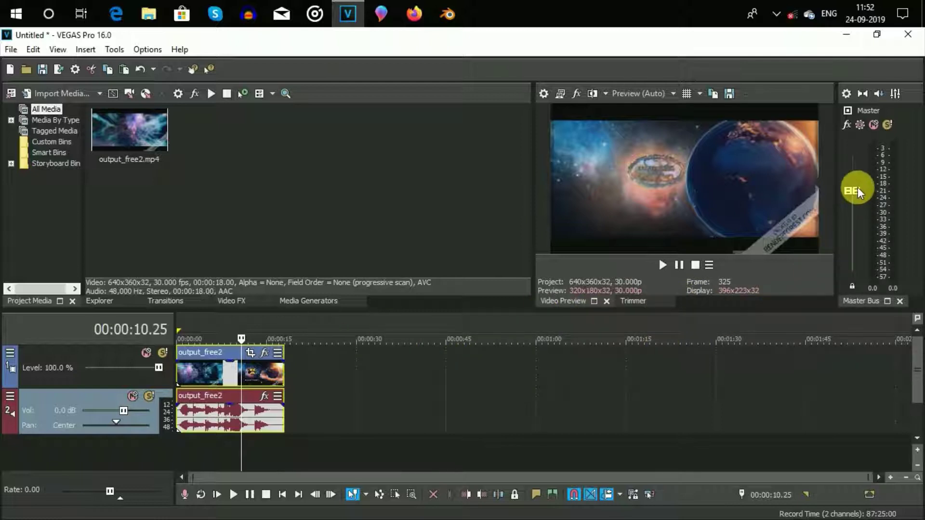
- Raise the master bus output fader to about 1.8 dB, and briefly mute and unmute the master output
{"action": "left_click_drag", "start_coordinate": [853, 190], "coordinate": [862, 160]}
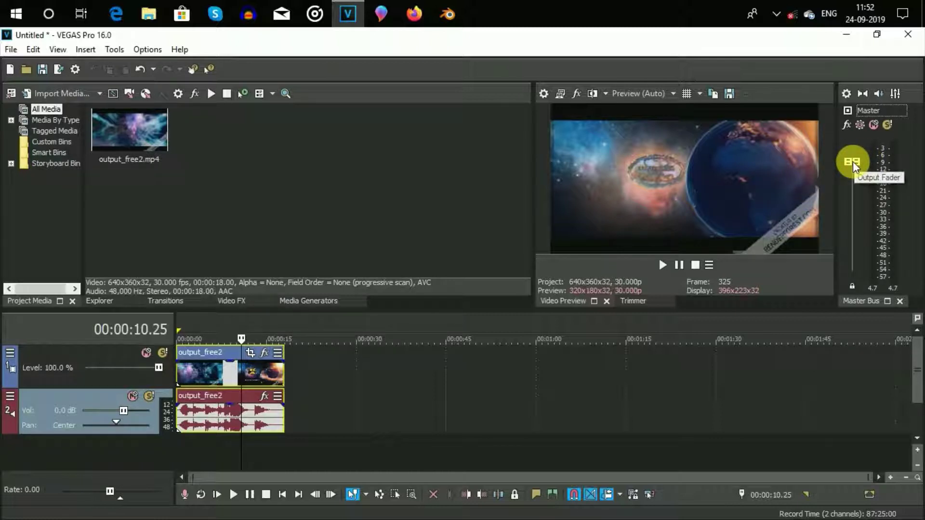
{"action": "mouse_move", "coordinate": [854, 167]}
{"action": "left_mouse_down"}
{"action": "mouse_move", "coordinate": [855, 251]}
{"action": "mouse_move", "coordinate": [864, 249]}
{"action": "mouse_move", "coordinate": [856, 206]}
{"action": "mouse_move", "coordinate": [854, 258]}
{"action": "mouse_move", "coordinate": [850, 196]}
{"action": "mouse_move", "coordinate": [860, 179]}
{"action": "left_mouse_up"}
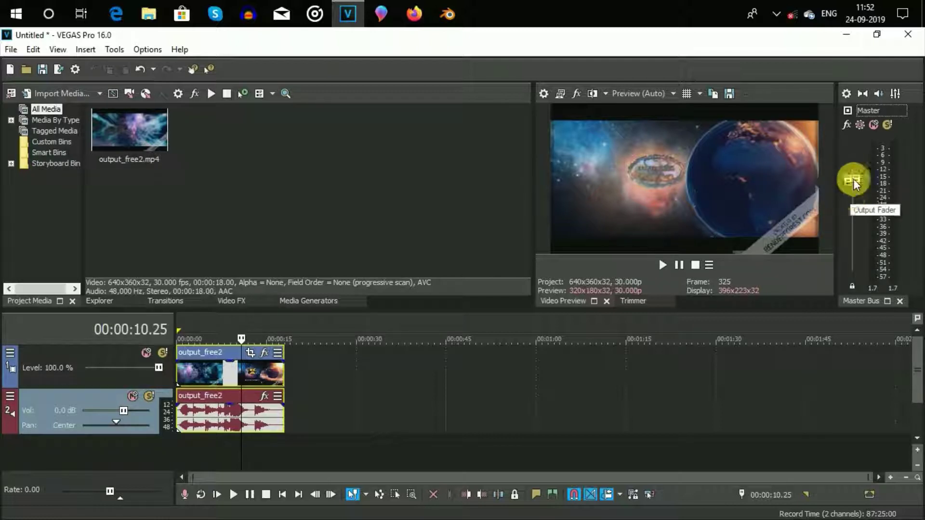
{"action": "left_click_drag", "start_coordinate": [854, 174], "coordinate": [855, 180]}
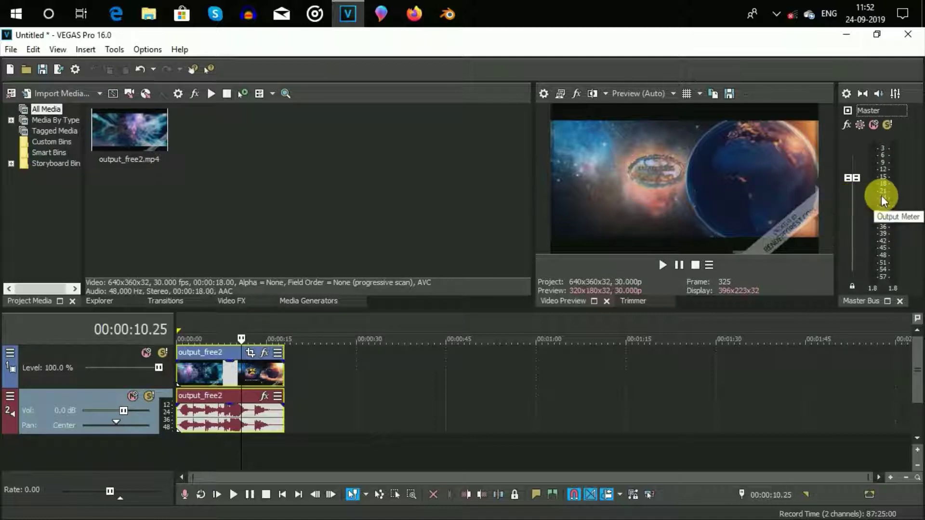
{"action": "left_click", "coordinate": [874, 125]}
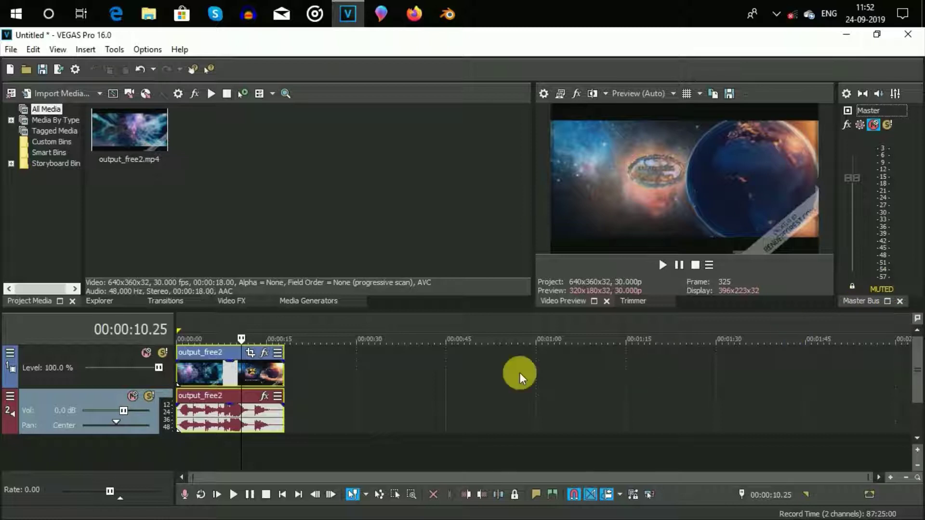
{"action": "left_click", "coordinate": [876, 126]}
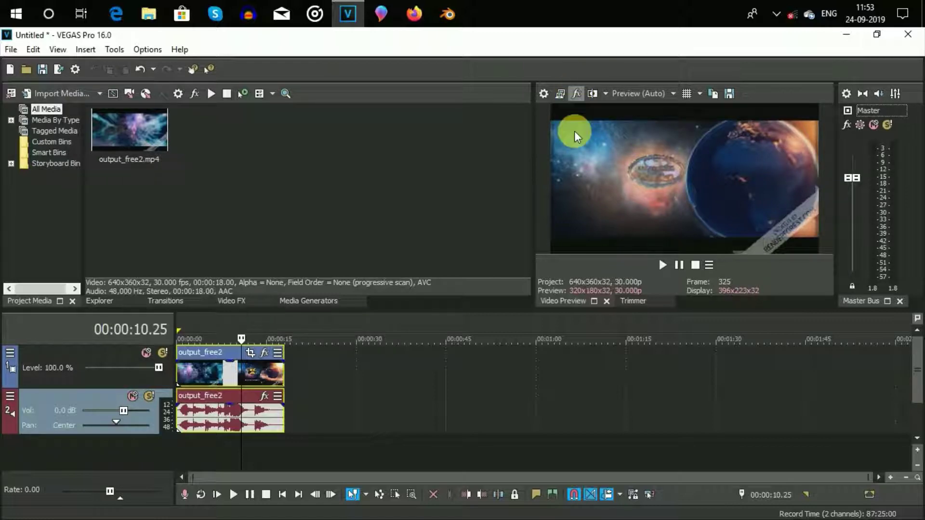
- View the available video output effects without adding any, and move the playhead to the empty timeline area at 00:00:37.09
{"action": "left_click", "coordinate": [576, 93]}
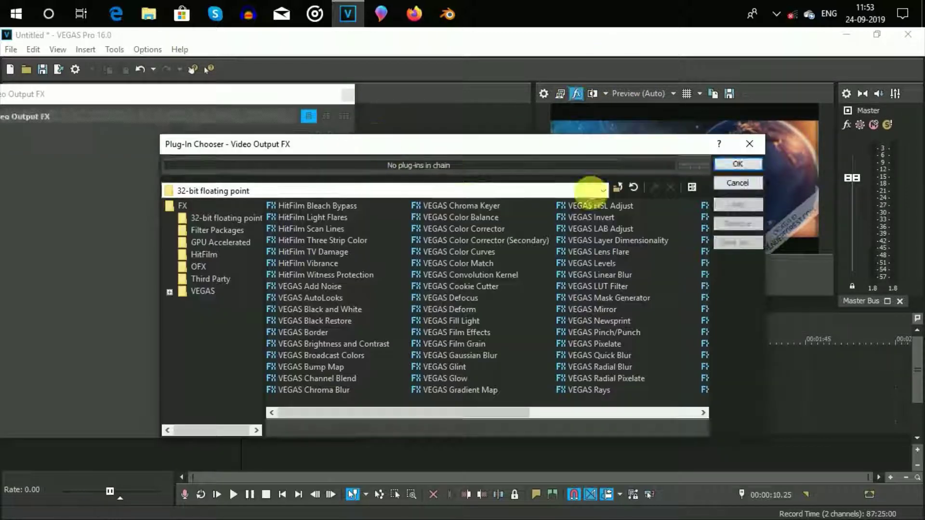
{"action": "left_click", "coordinate": [749, 143]}
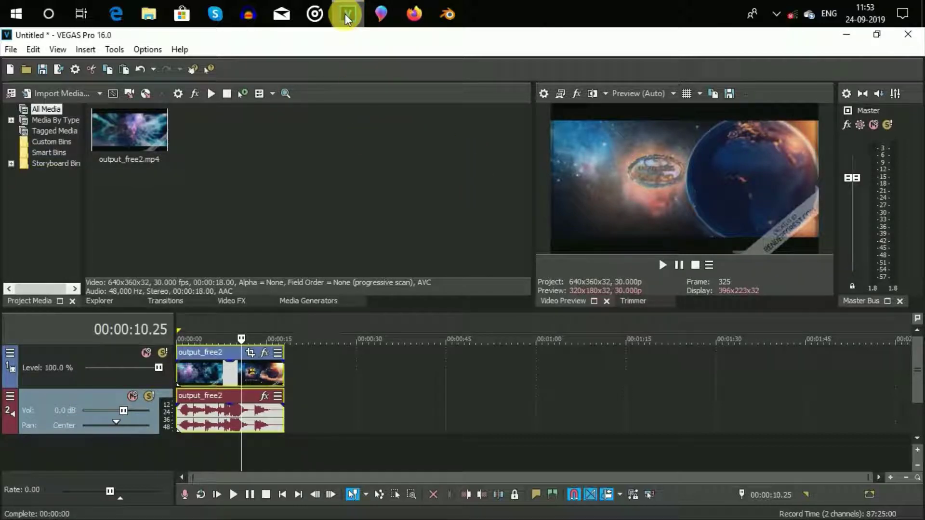
{"action": "left_click", "coordinate": [399, 387]}
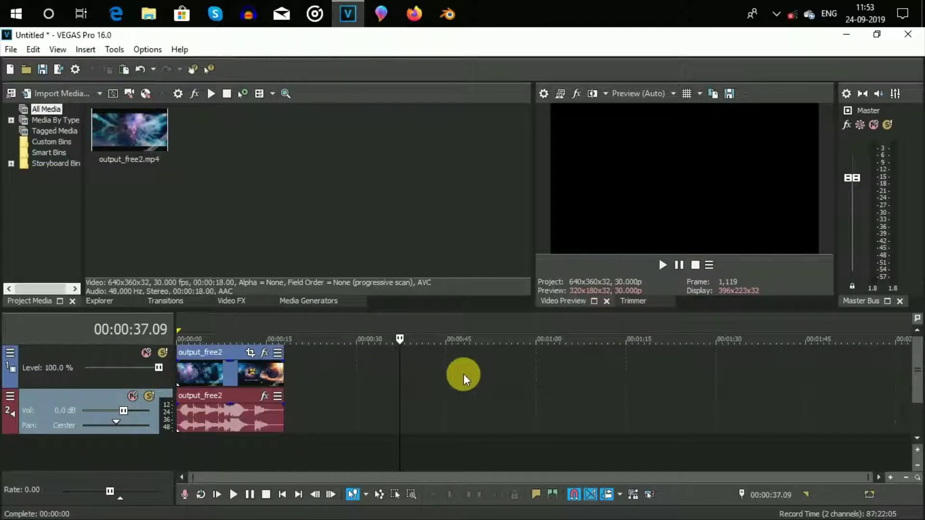
- Move the playhead to 00:00:07.10 and overlay the grid on the video preview
{"action": "left_click", "coordinate": [220, 320]}
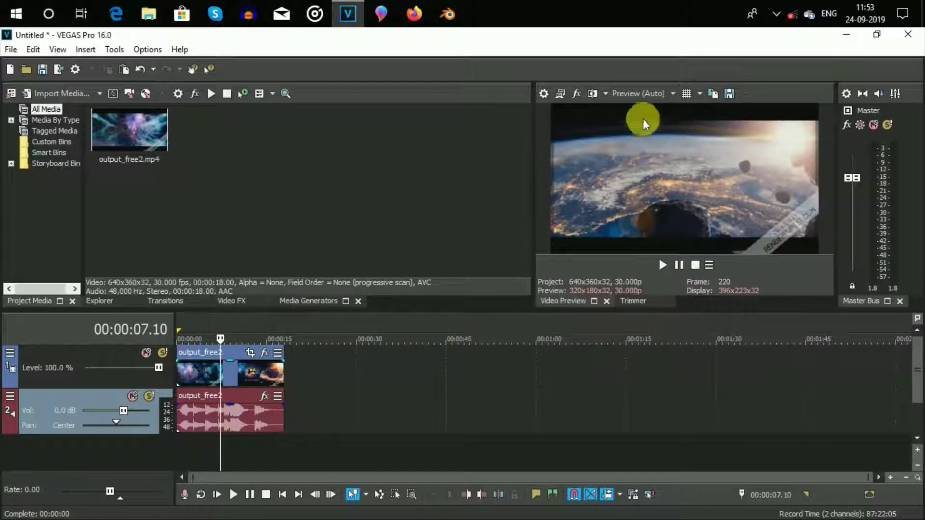
{"action": "left_click", "coordinate": [697, 92]}
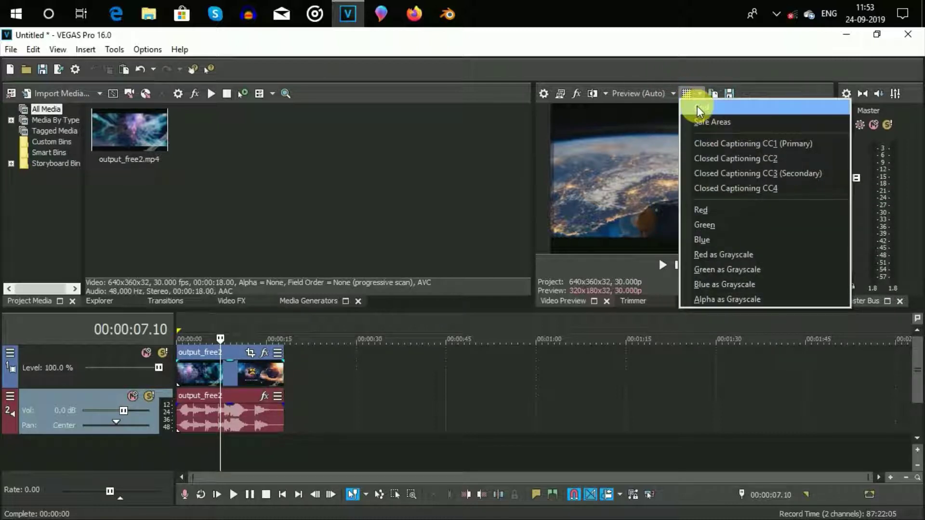
{"action": "left_click", "coordinate": [698, 107]}
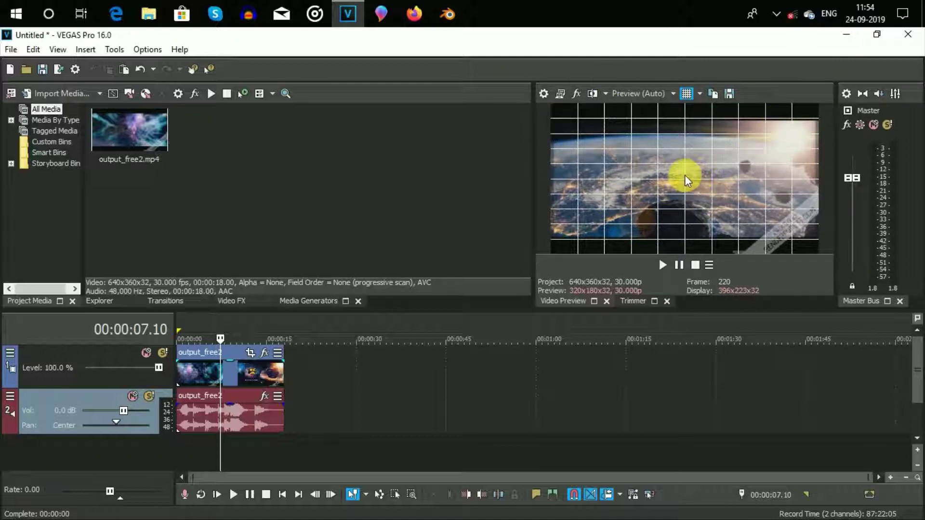
- Switch the preview overlay to Safe Areas, view the framing guides, and turn the overlay off
{"action": "left_click", "coordinate": [696, 92]}
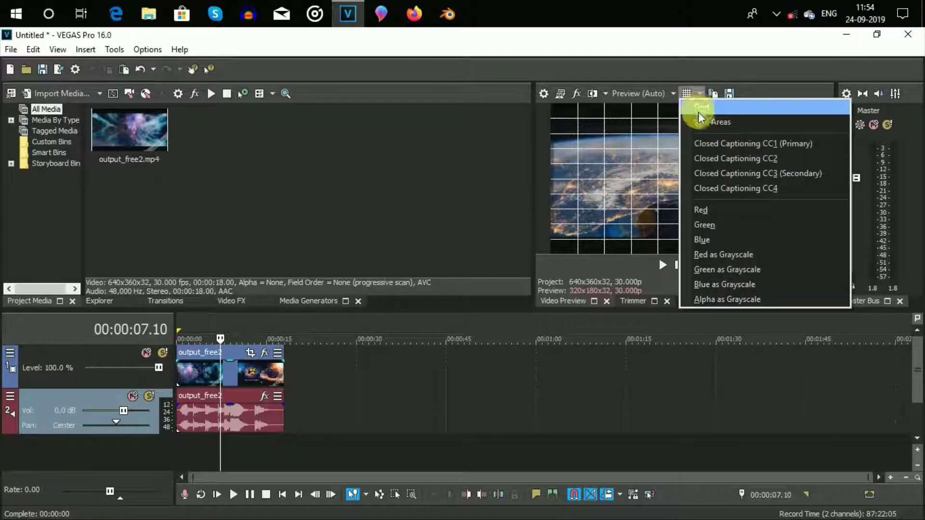
{"action": "left_click", "coordinate": [723, 124]}
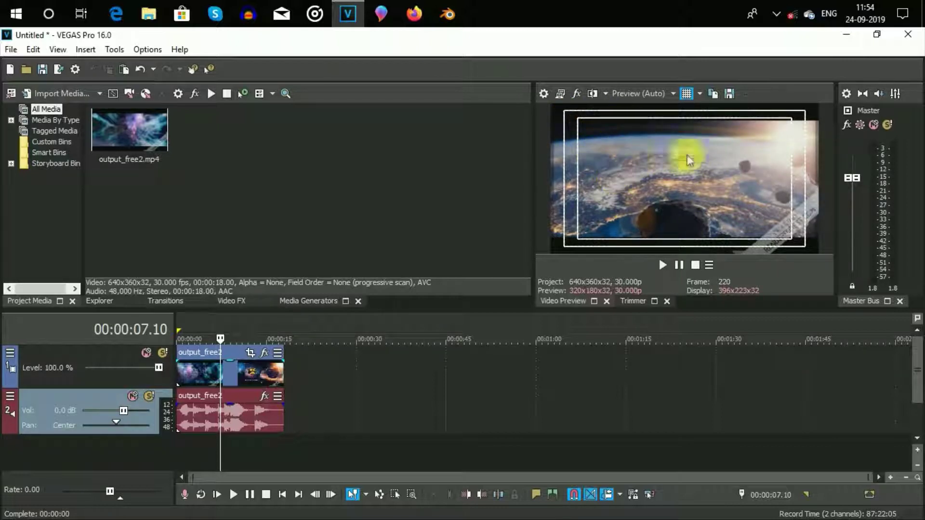
{"action": "left_click", "coordinate": [698, 92]}
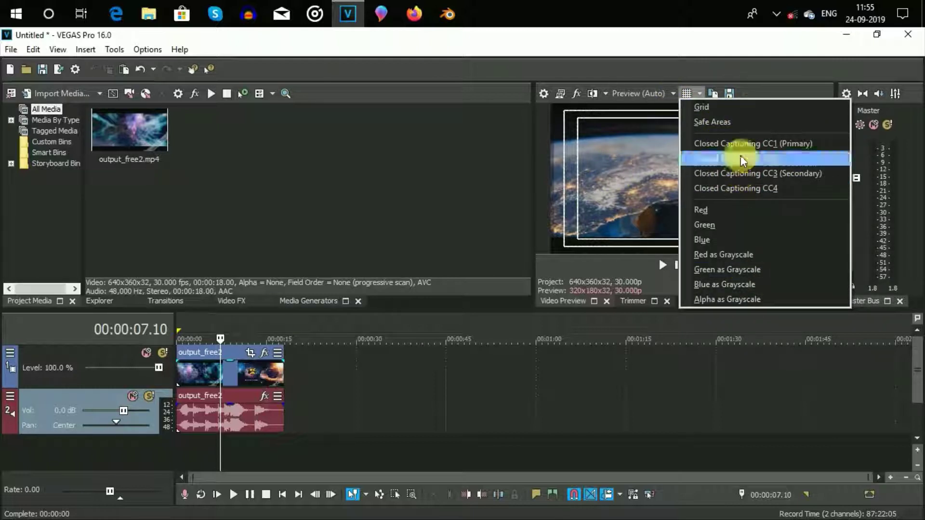
{"action": "left_click", "coordinate": [683, 90]}
{"action": "left_click", "coordinate": [684, 90]}
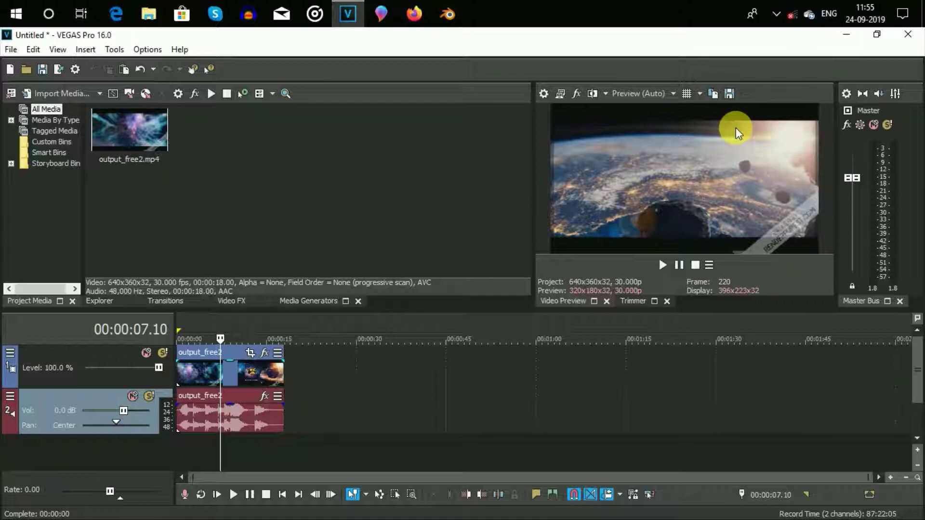
- Save a snapshot of the current preview frame as the JPEG file Image1 in the vegaspro videos folder
{"action": "left_click", "coordinate": [729, 94]}
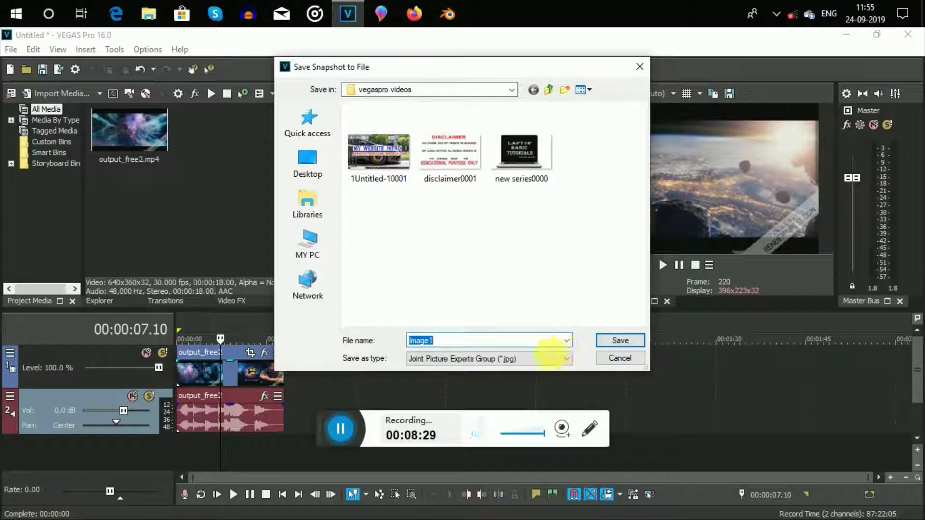
{"action": "left_click", "coordinate": [307, 426]}
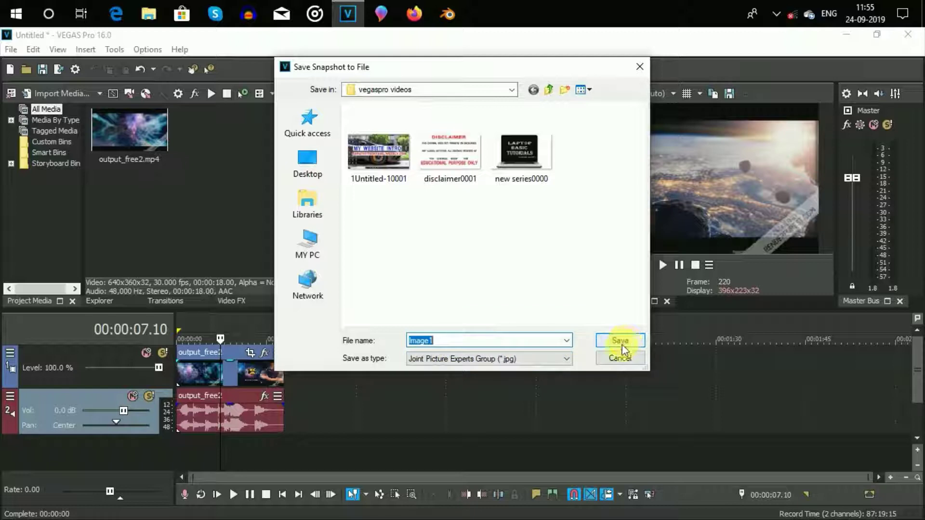
{"action": "left_click", "coordinate": [641, 341]}
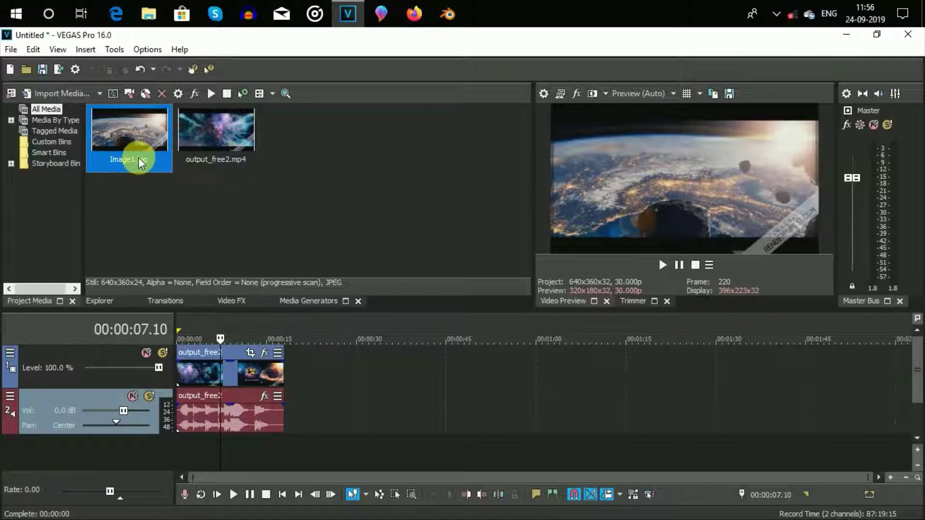
- Place Image1.jpg on the first video track at 00:00:24.02 and set the playhead inside it at 00:00:25.23
{"action": "left_click_drag", "start_coordinate": [138, 157], "coordinate": [329, 371]}
{"action": "left_click", "coordinate": [330, 328]}
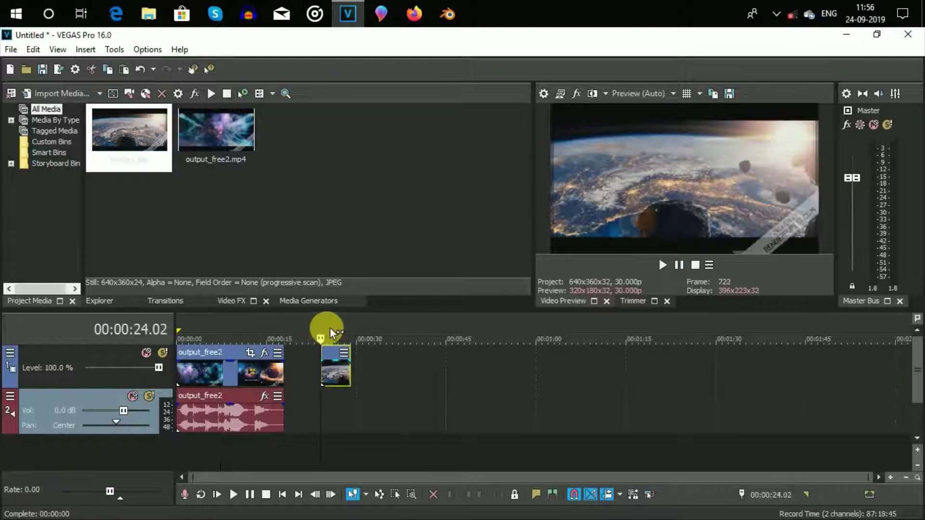
{"action": "left_click", "coordinate": [331, 347]}
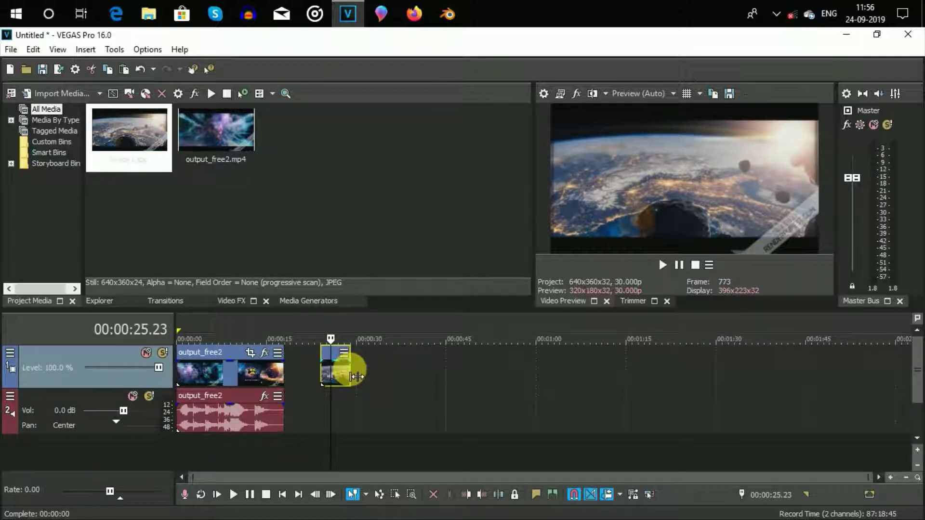
- Trim the image event's end back to the playhead and move the event to about 00:00:50 on the same track
{"action": "left_click_drag", "start_coordinate": [348, 383], "coordinate": [327, 384]}
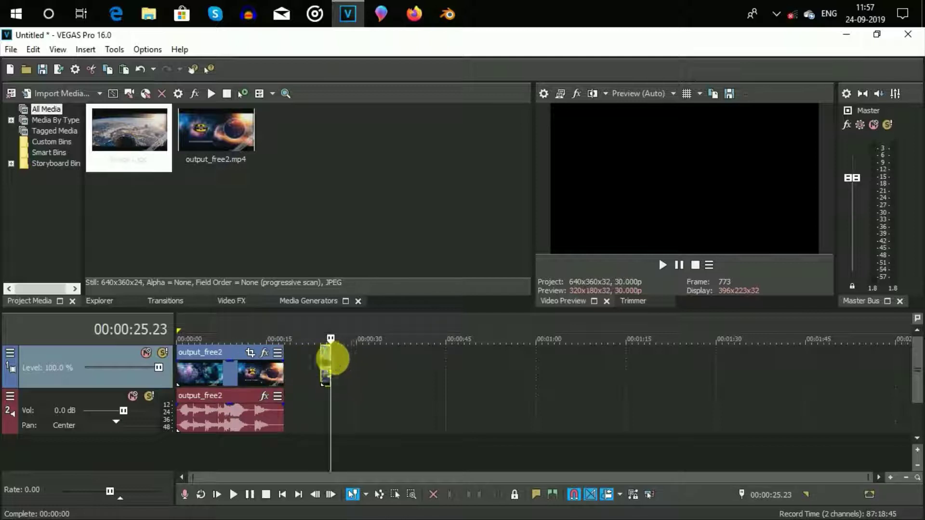
{"action": "left_click_drag", "start_coordinate": [326, 351], "coordinate": [495, 357]}
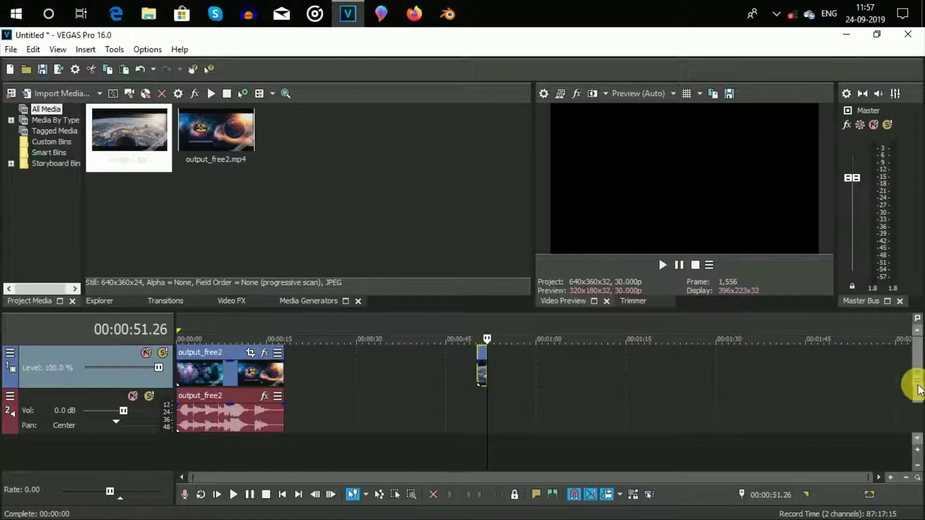
- Add Image1.jpg twice below the existing tracks, creating a third track at about 00:00:13 and a fourth at 00:00:24.12
{"action": "left_click_drag", "start_coordinate": [917, 388], "coordinate": [915, 411]}
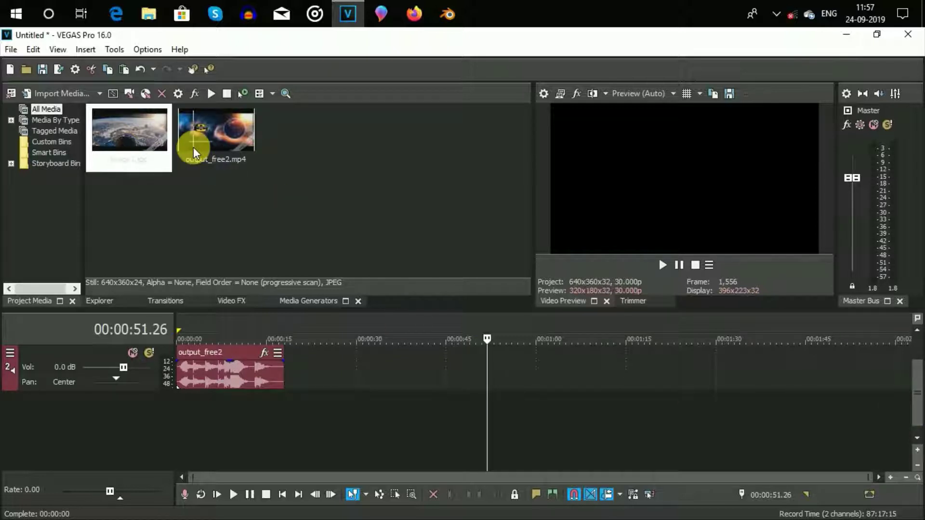
{"action": "left_click_drag", "start_coordinate": [135, 140], "coordinate": [264, 424]}
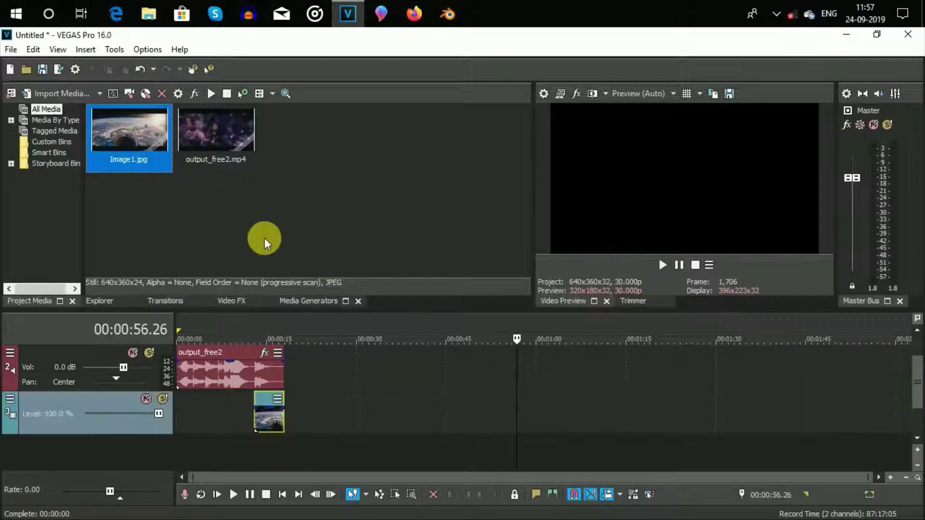
{"action": "left_click_drag", "start_coordinate": [151, 126], "coordinate": [319, 438]}
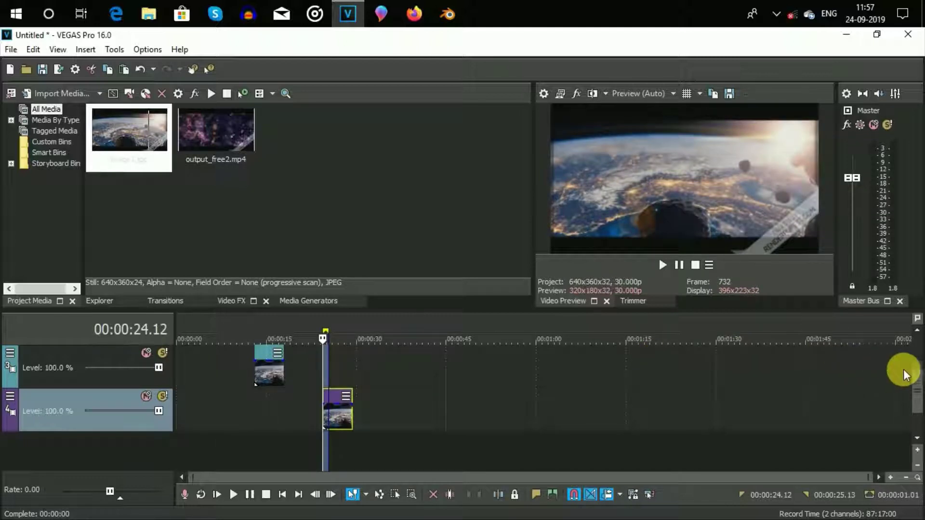
{"action": "left_click_drag", "start_coordinate": [914, 404], "coordinate": [648, 318]}
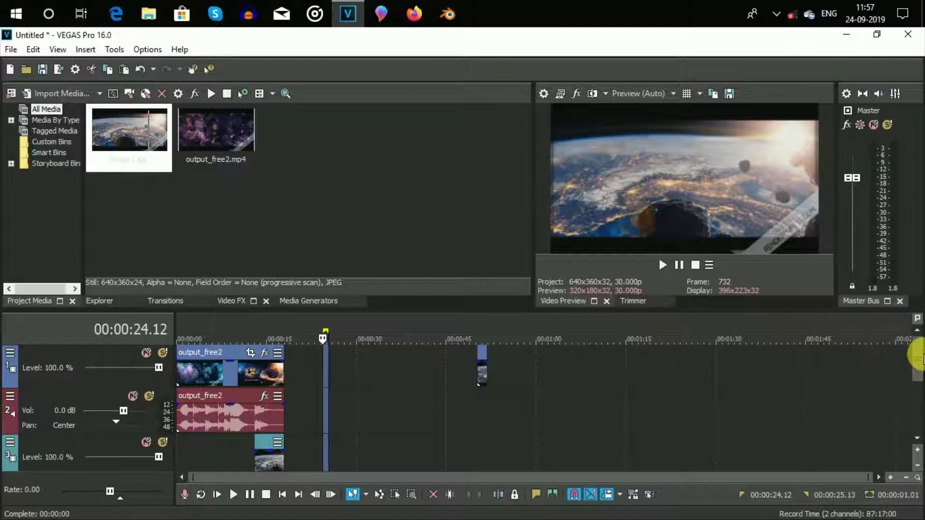
{"action": "left_click_drag", "start_coordinate": [921, 361], "coordinate": [909, 383]}
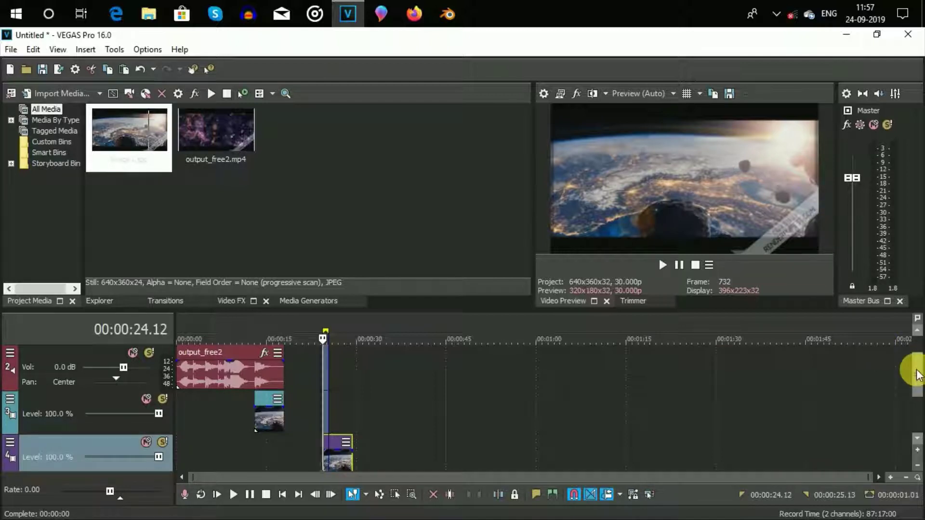
{"action": "left_click_drag", "start_coordinate": [912, 367], "coordinate": [920, 392]}
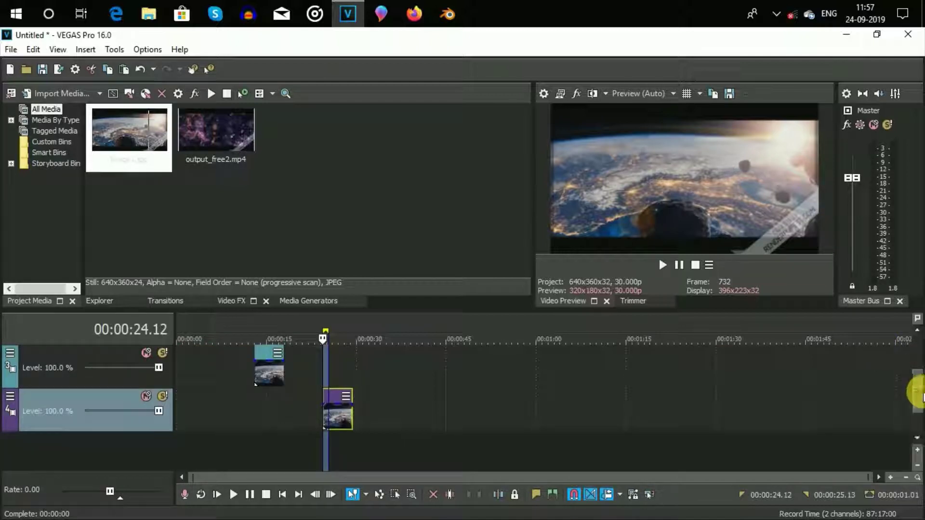
- Delete the image events from the fourth and third tracks, keeping the empty tracks
{"action": "left_click", "coordinate": [334, 394]}
{"action": "key", "text": "ctrl+z"}
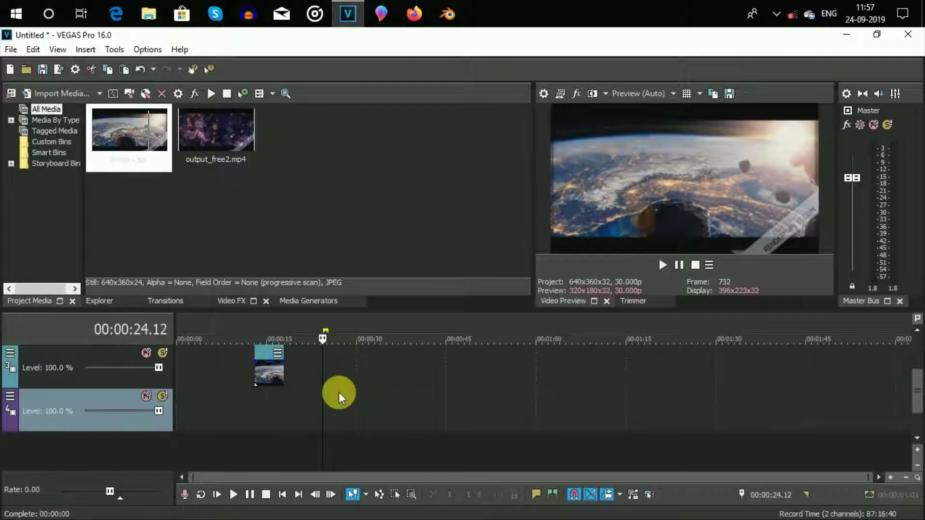
{"action": "left_click", "coordinate": [267, 348]}
{"action": "left_click", "coordinate": [255, 357]}
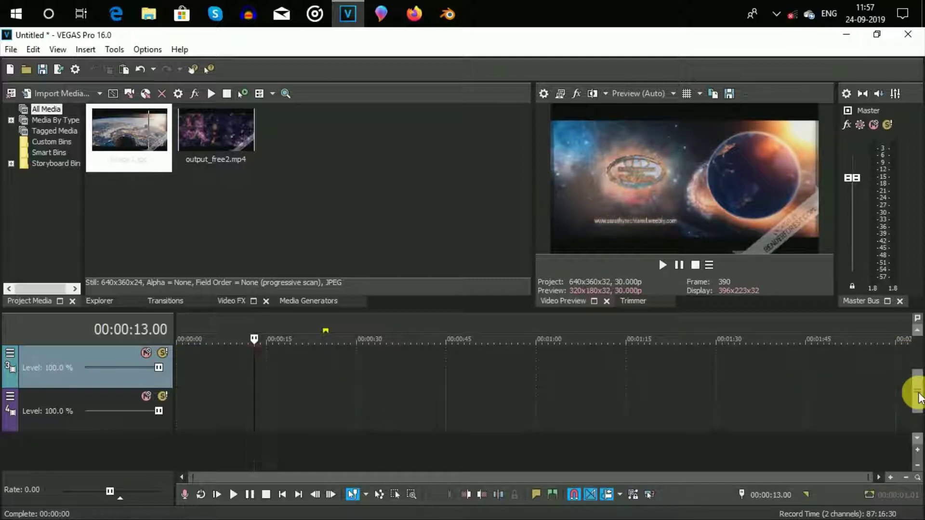
{"action": "left_click_drag", "start_coordinate": [917, 398], "coordinate": [916, 358]}
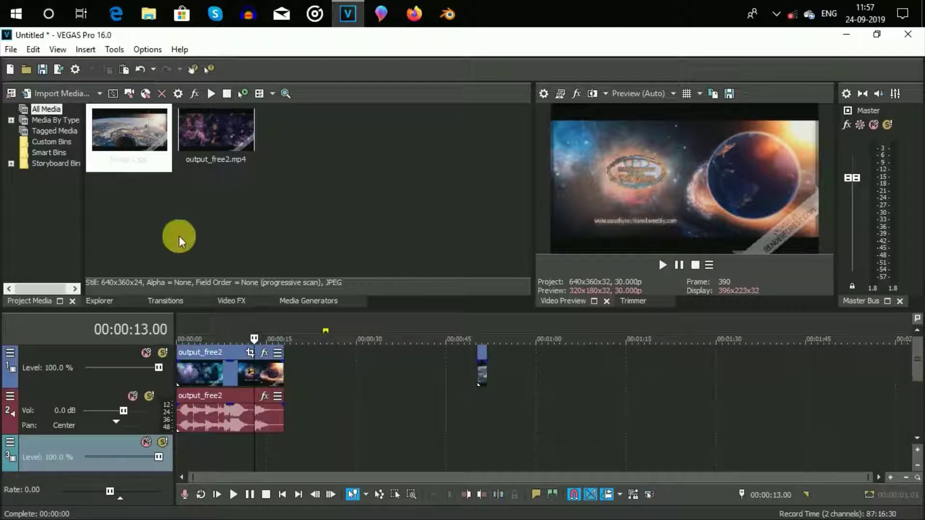
- Examine the output_free2 video and audio events at several timeline zoom levels
{"action": "scroll", "coordinate": [304, 374], "scroll_direction": "up", "scroll_amount": 4}
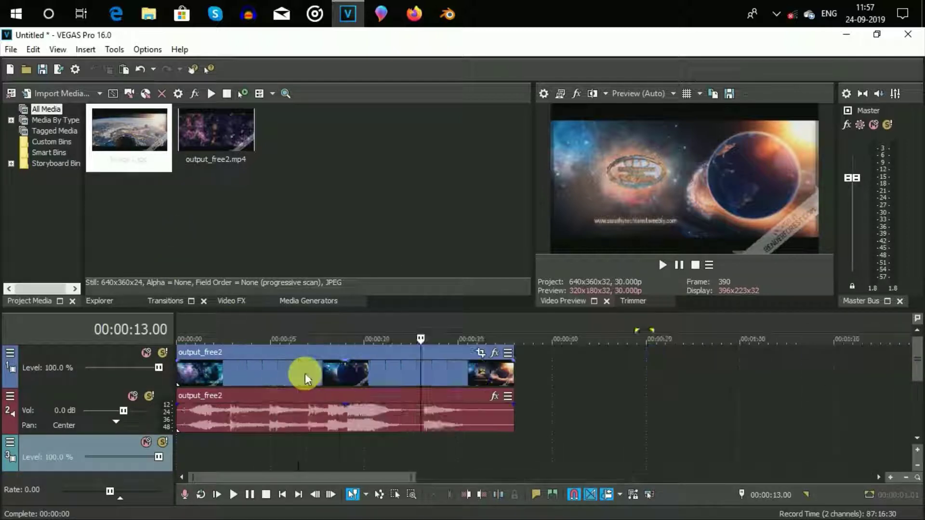
{"action": "scroll", "coordinate": [442, 371], "scroll_direction": "down", "scroll_amount": 3}
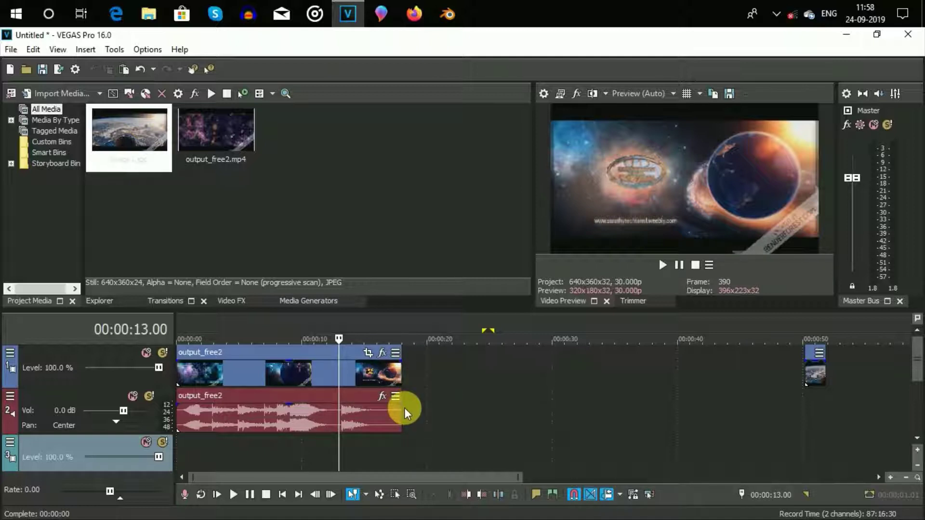
{"action": "scroll", "coordinate": [404, 408], "scroll_direction": "up", "scroll_amount": 1}
{"action": "scroll", "coordinate": [403, 408], "scroll_direction": "up", "scroll_amount": 1}
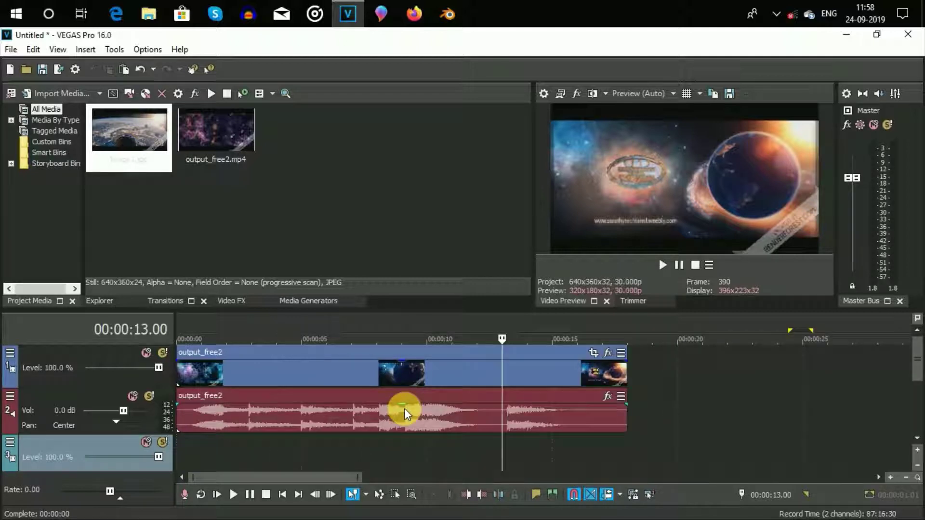
{"action": "scroll", "coordinate": [403, 408], "scroll_direction": "up", "scroll_amount": 1}
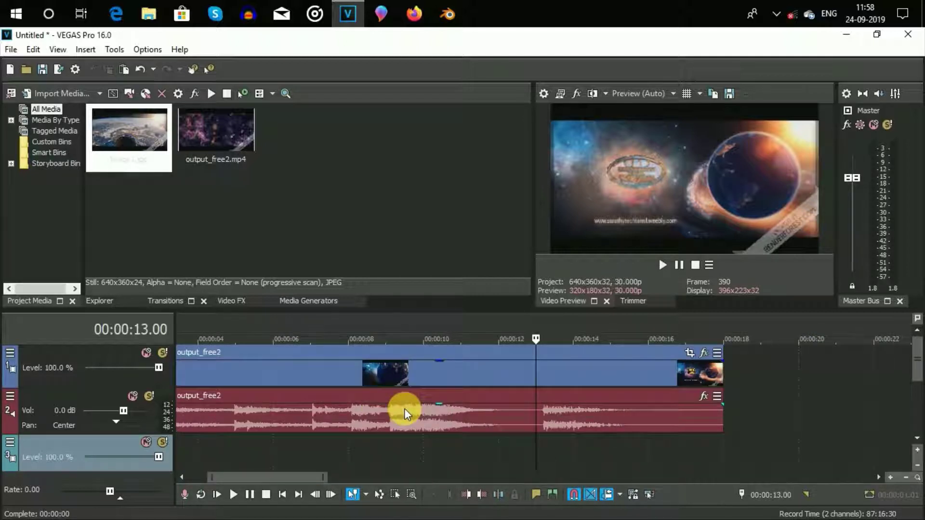
{"action": "scroll", "coordinate": [401, 419], "scroll_direction": "down", "scroll_amount": 2}
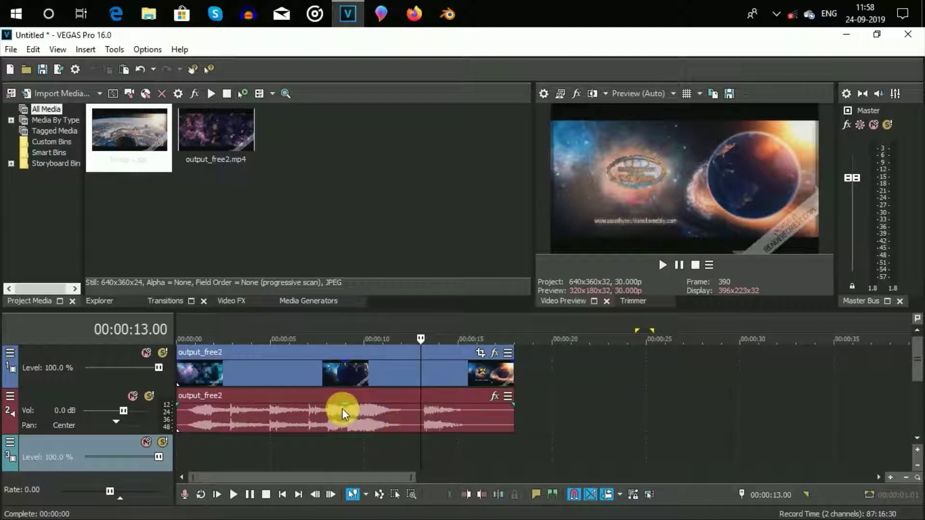
{"action": "scroll", "coordinate": [342, 408], "scroll_direction": "down", "scroll_amount": 1}
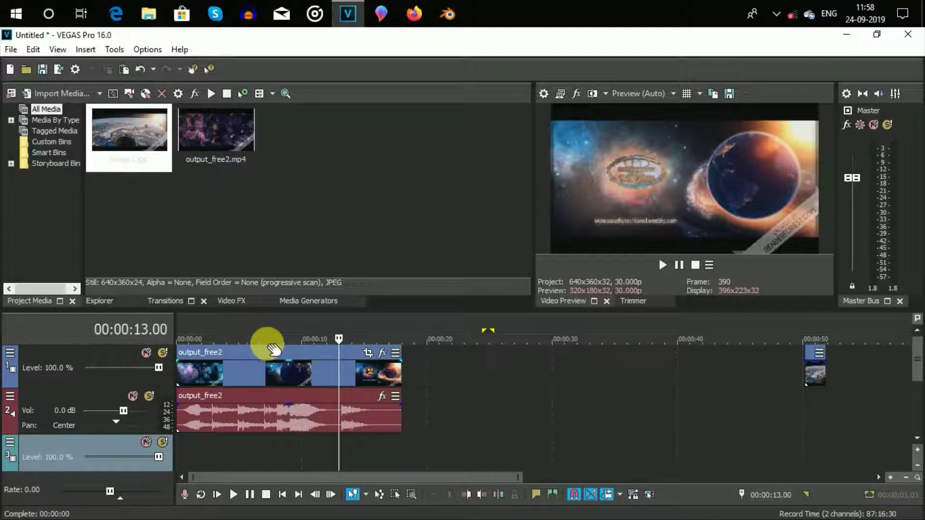
{"action": "scroll", "coordinate": [316, 372], "scroll_direction": "down", "scroll_amount": 1}
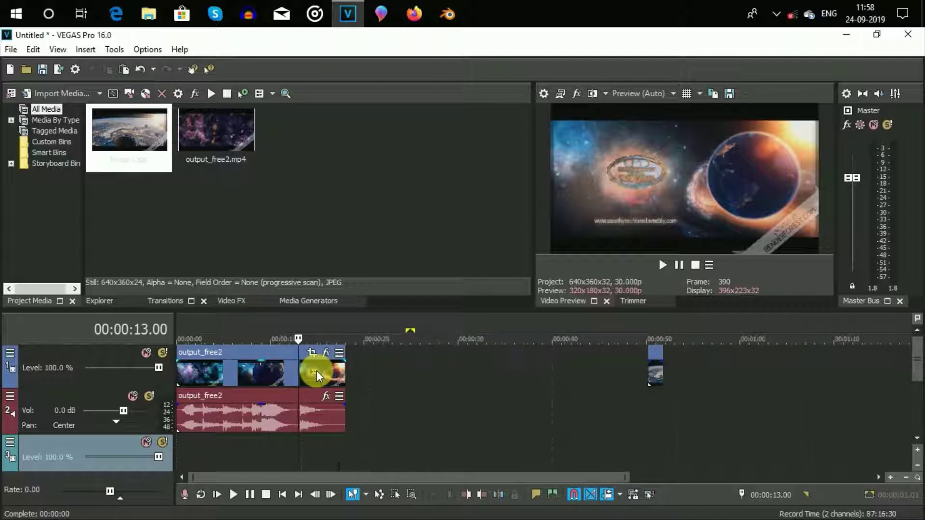
{"action": "scroll", "coordinate": [316, 371], "scroll_direction": "down", "scroll_amount": 1}
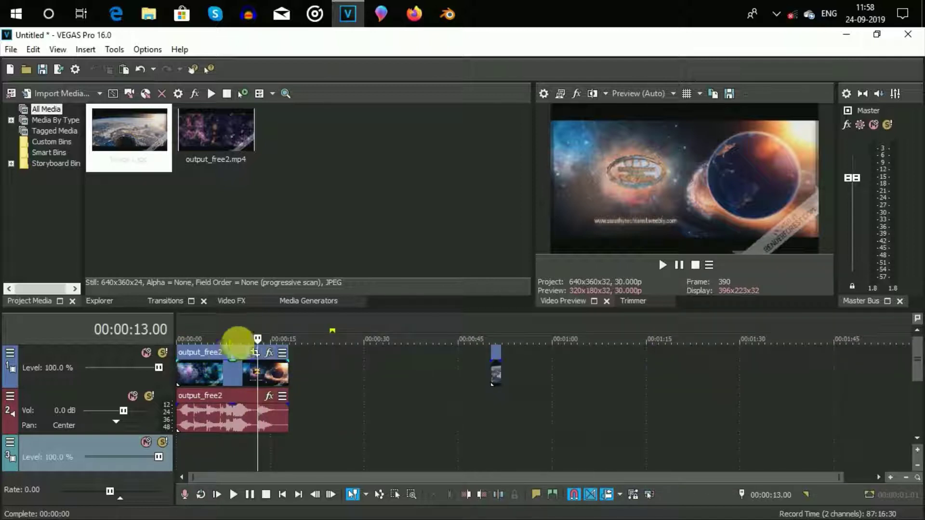
{"action": "scroll", "coordinate": [247, 388], "scroll_direction": "up", "scroll_amount": 3}
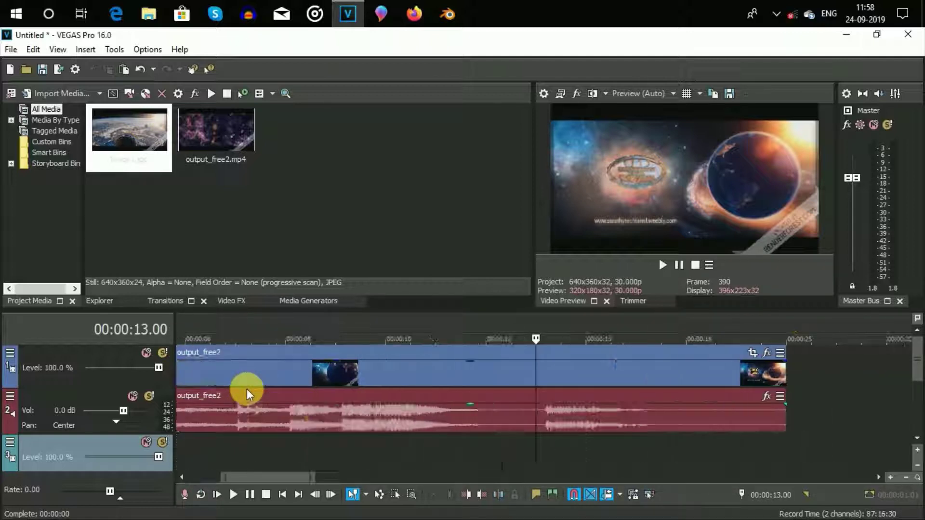
{"action": "scroll", "coordinate": [368, 404], "scroll_direction": "up", "scroll_amount": 3}
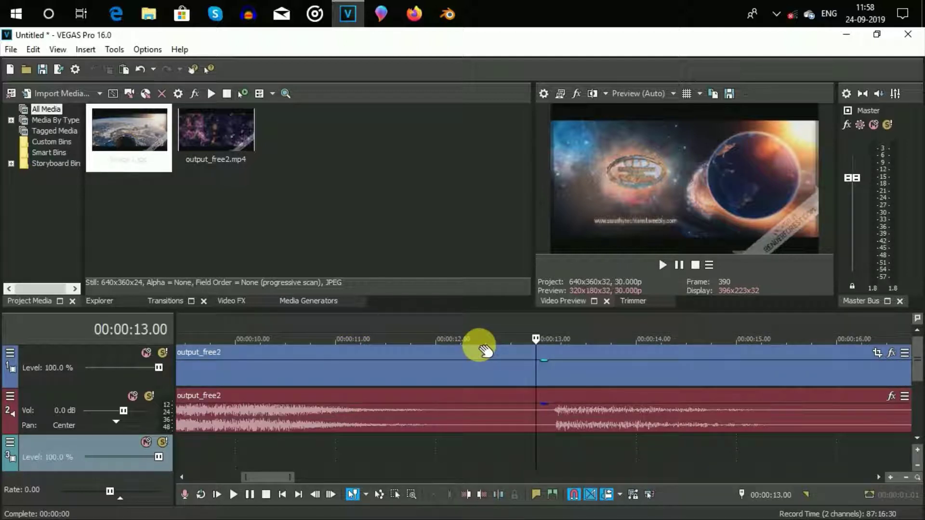
- Move the playhead to 00:00:12.08 within the output_free2 clip
{"action": "left_click", "coordinate": [465, 320]}
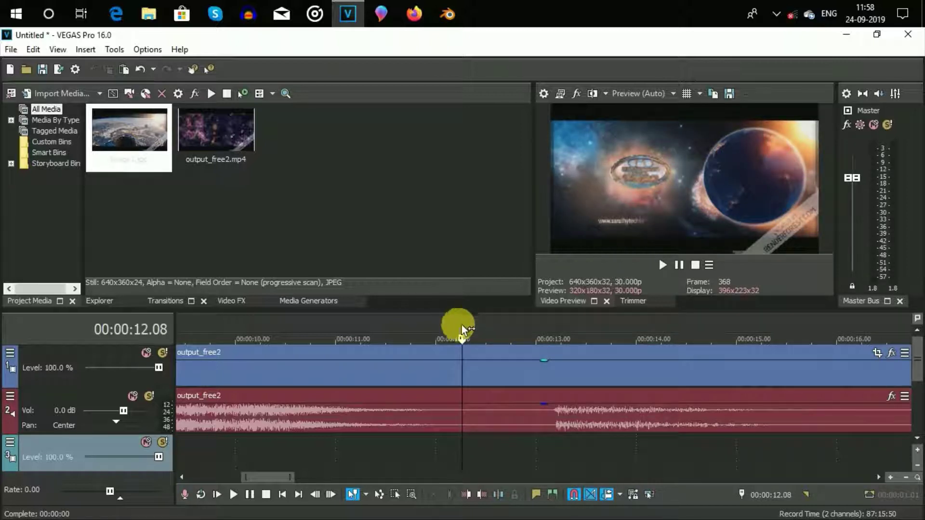
{"action": "scroll", "coordinate": [572, 382], "scroll_direction": "down", "scroll_amount": 2}
{"action": "scroll", "coordinate": [572, 382], "scroll_direction": "down", "scroll_amount": 3}
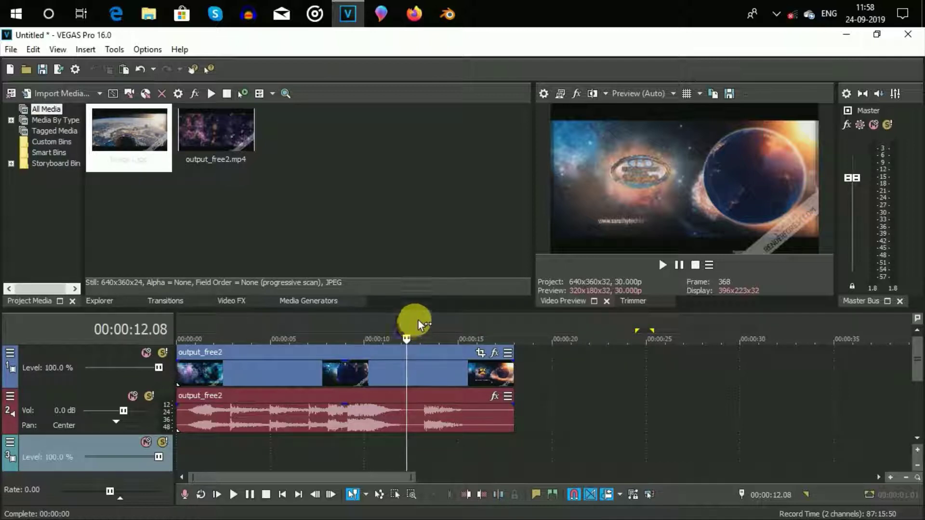
- Move the playhead back to 00:00:10.29 in the output_free2 clip and play it briefly
{"action": "left_click", "coordinate": [394, 322]}
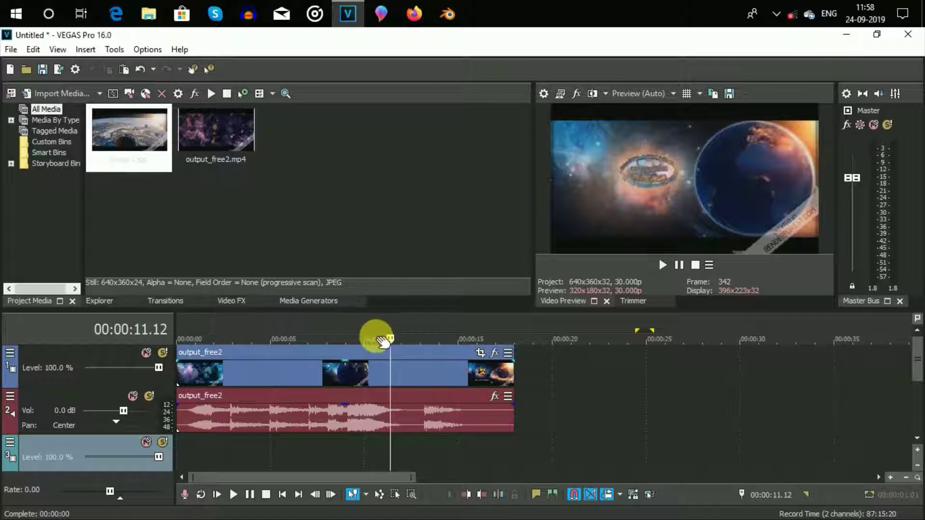
{"action": "left_click_drag", "start_coordinate": [394, 346], "coordinate": [383, 339]}
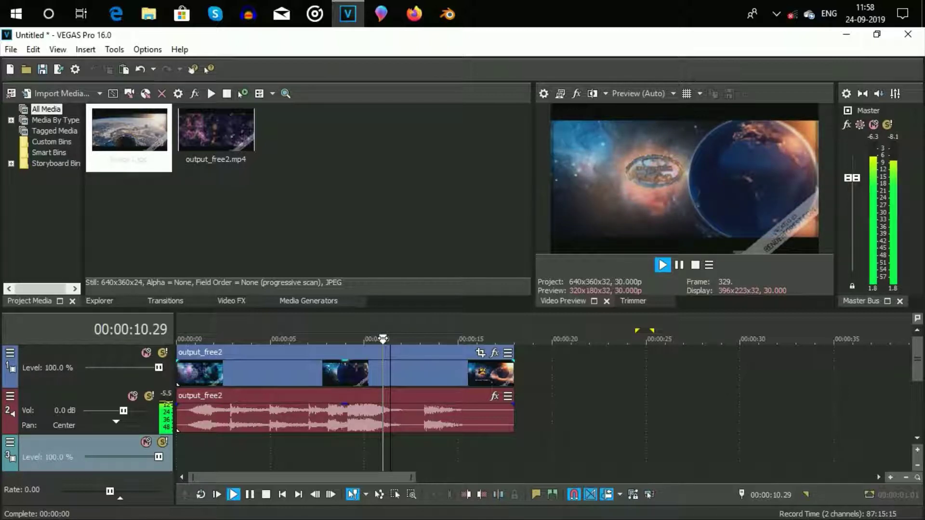
{"action": "left_click", "coordinate": [441, 400]}
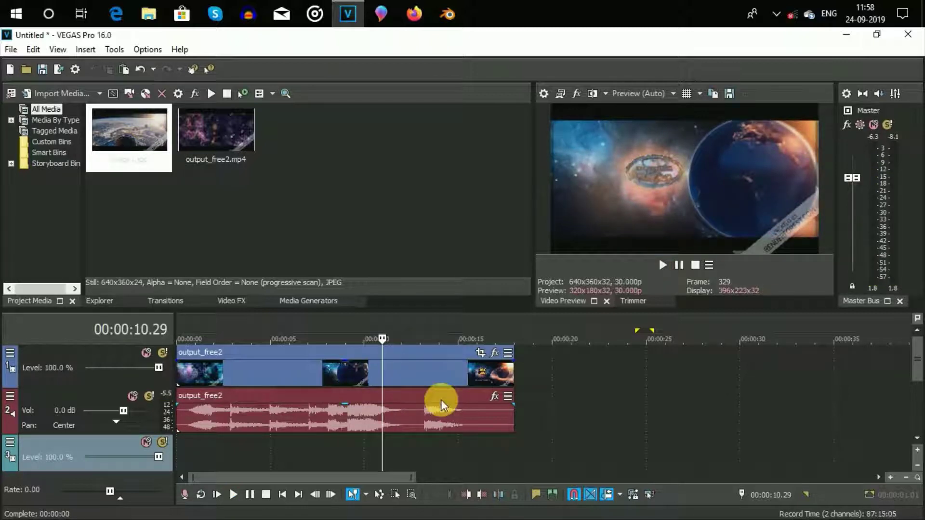
- Mute the output_free2 audio track while moving the playhead to 00:00:11.04, and unmute the track again
{"action": "left_click", "coordinate": [132, 395]}
{"action": "left_click", "coordinate": [380, 339]}
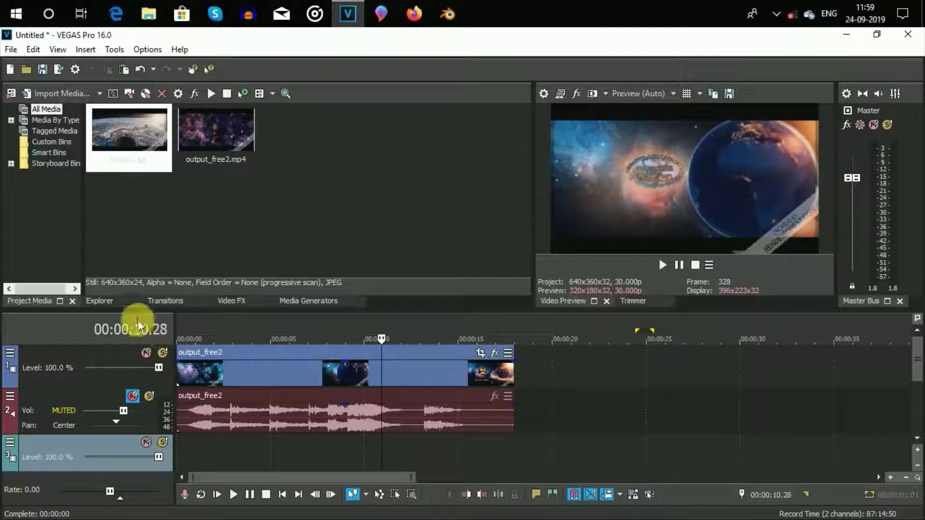
{"action": "left_click_drag", "start_coordinate": [382, 339], "coordinate": [385, 338]}
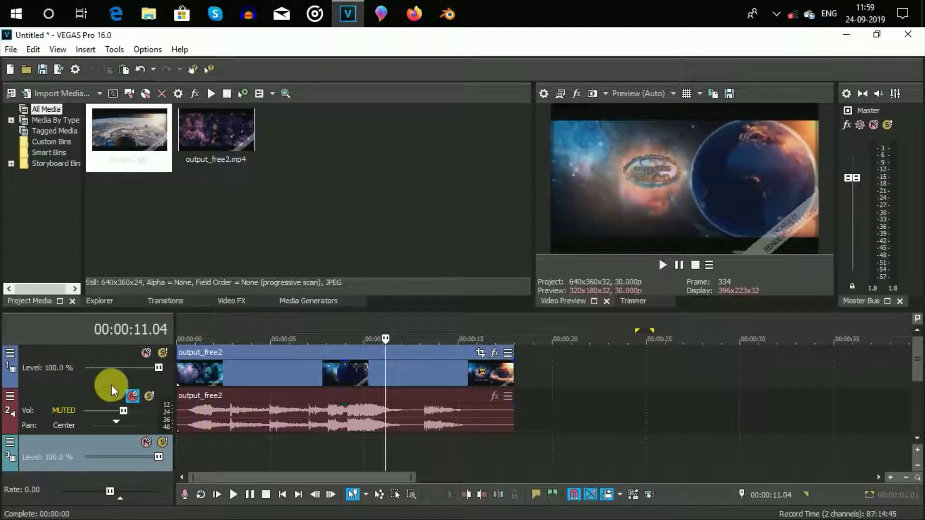
{"action": "left_click", "coordinate": [132, 398]}
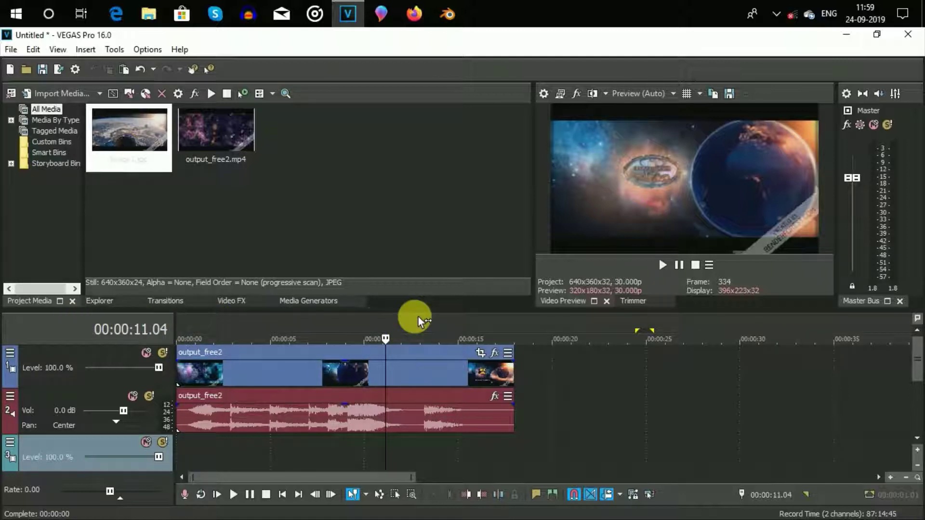
- Preview different points of the output_free2 clip by moving the playhead between about 00:00:01.23 and 00:00:11.29
{"action": "left_click", "coordinate": [232, 321]}
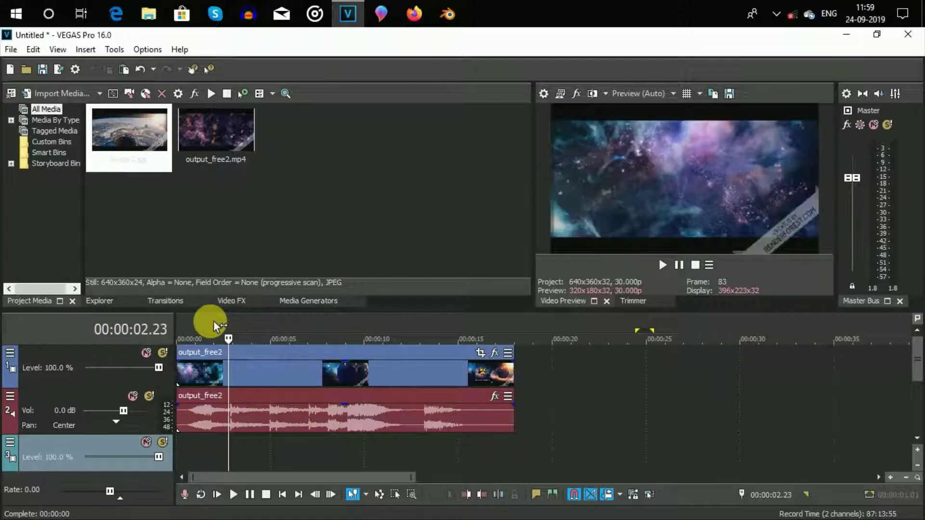
{"action": "left_click", "coordinate": [212, 320]}
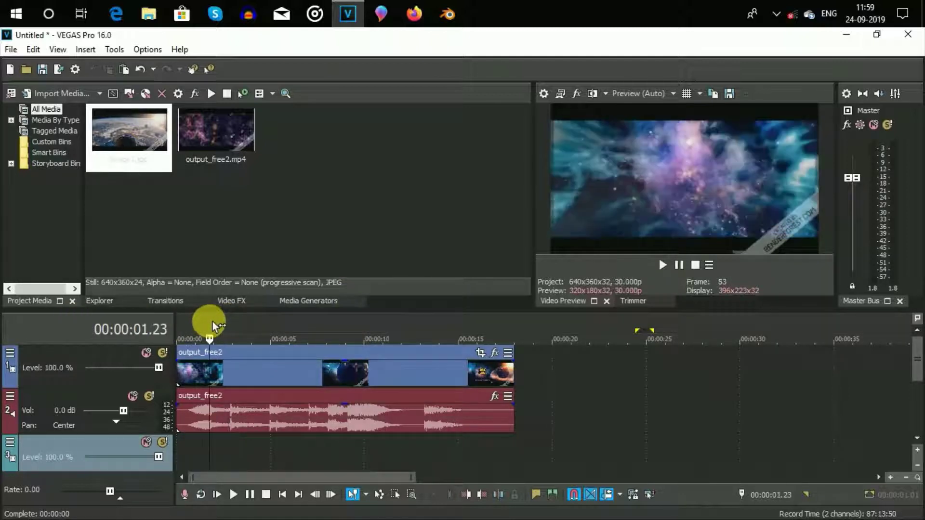
{"action": "left_click", "coordinate": [266, 320]}
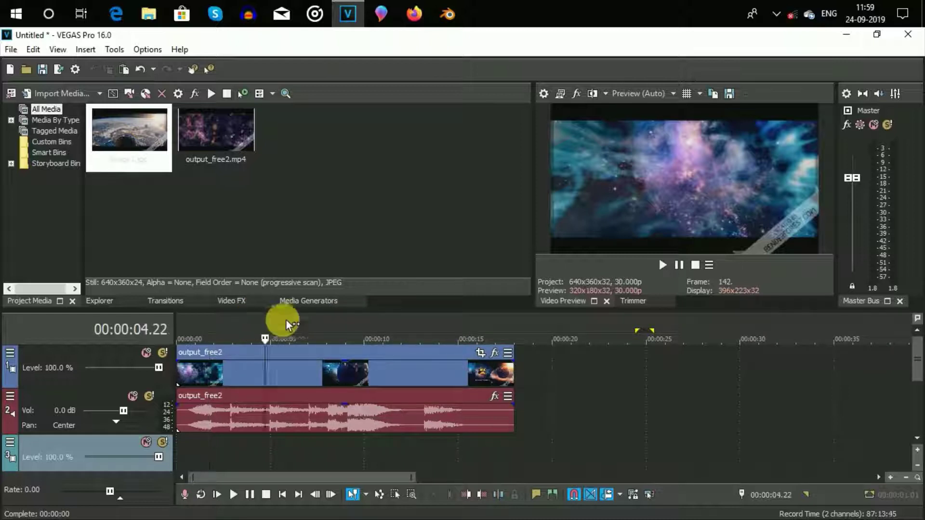
{"action": "left_click", "coordinate": [290, 318]}
{"action": "left_click", "coordinate": [361, 325]}
{"action": "left_click", "coordinate": [401, 331]}
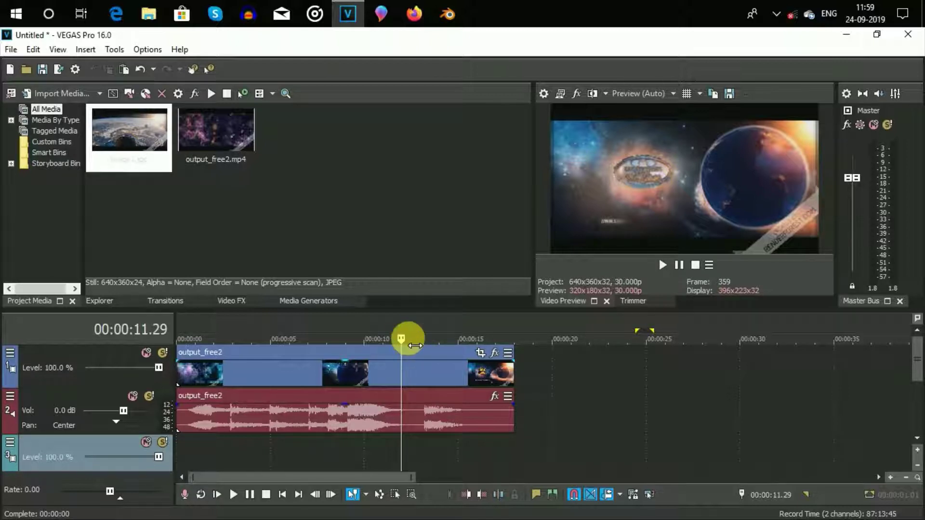
{"action": "left_click", "coordinate": [403, 339]}
{"action": "left_click_drag", "start_coordinate": [407, 345], "coordinate": [314, 344]}
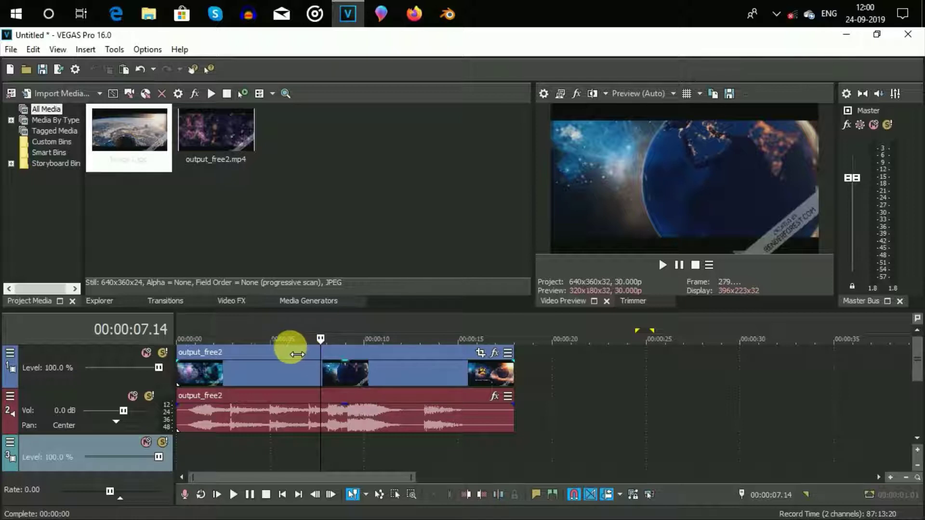
{"action": "left_click_drag", "start_coordinate": [328, 346], "coordinate": [335, 373]}
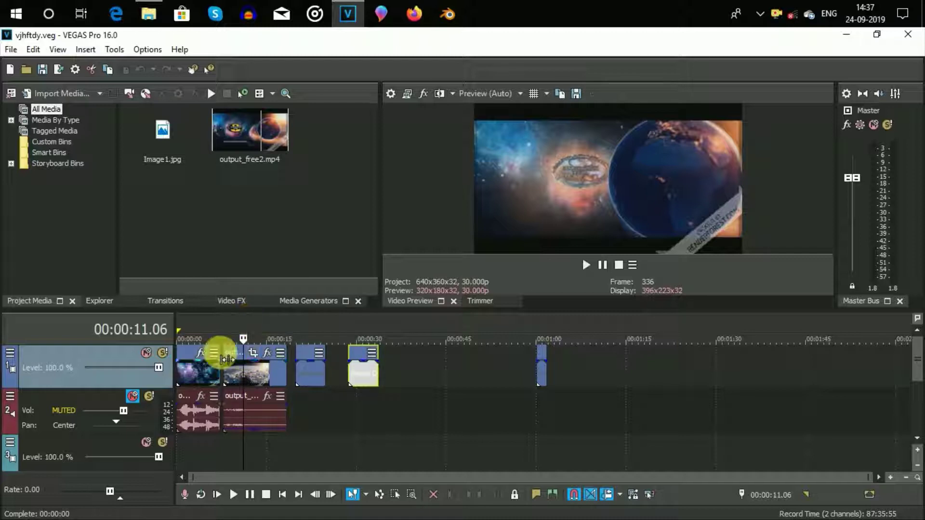
- In the vjhftdy.veg project, split the fourth event on the video track at 00:00:31.16
{"action": "left_click", "coordinate": [360, 450]}
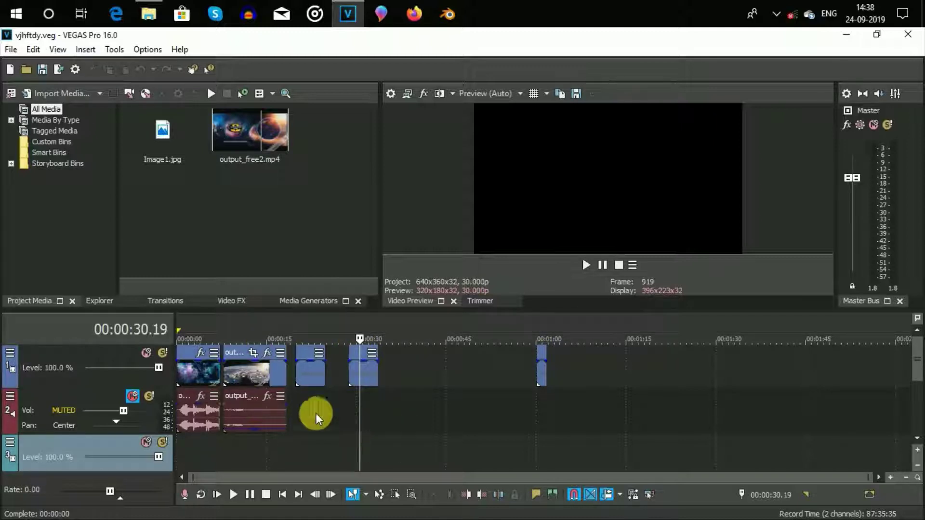
{"action": "right_click", "coordinate": [366, 375]}
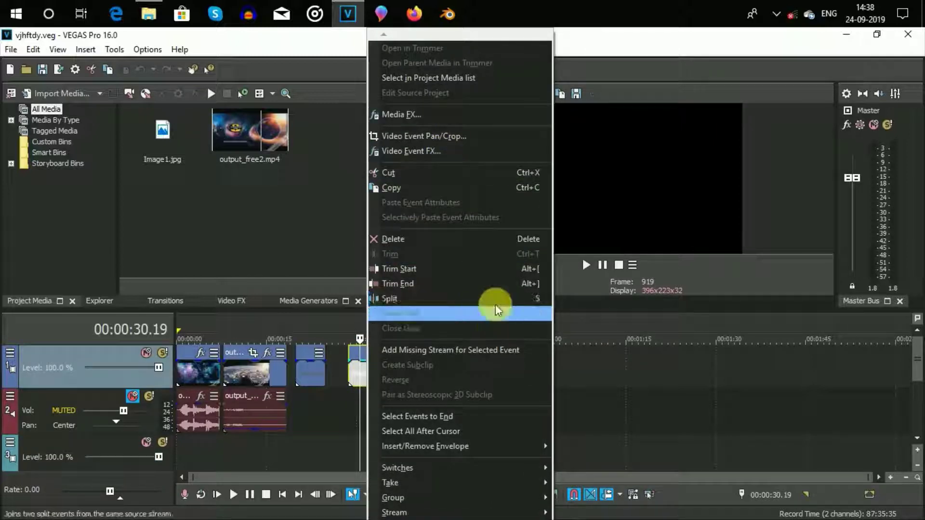
{"action": "left_click", "coordinate": [793, 401]}
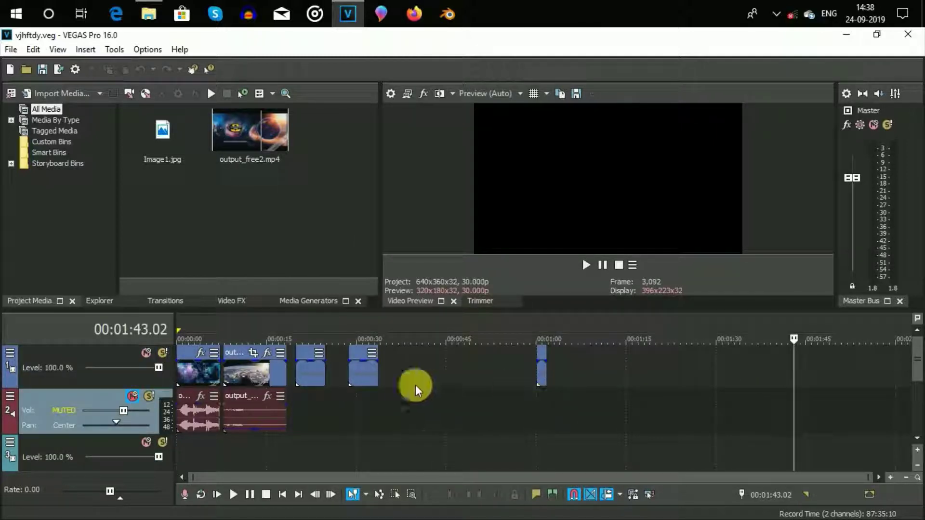
{"action": "left_click", "coordinate": [365, 332]}
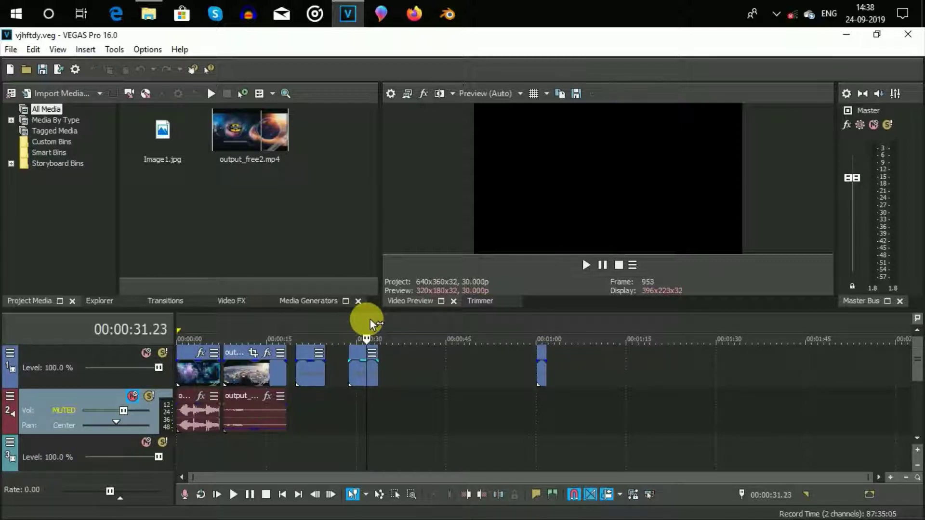
{"action": "left_click_drag", "start_coordinate": [368, 319], "coordinate": [365, 319]}
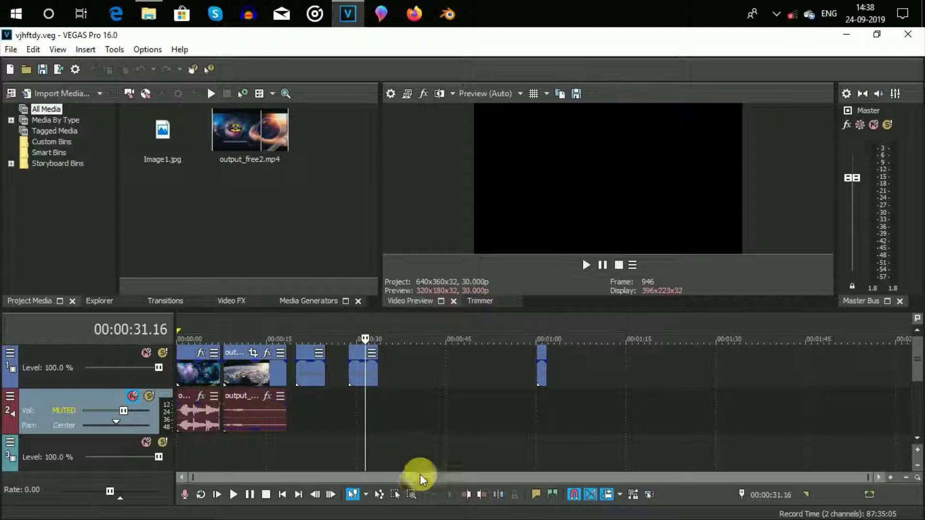
{"action": "left_click", "coordinate": [494, 492]}
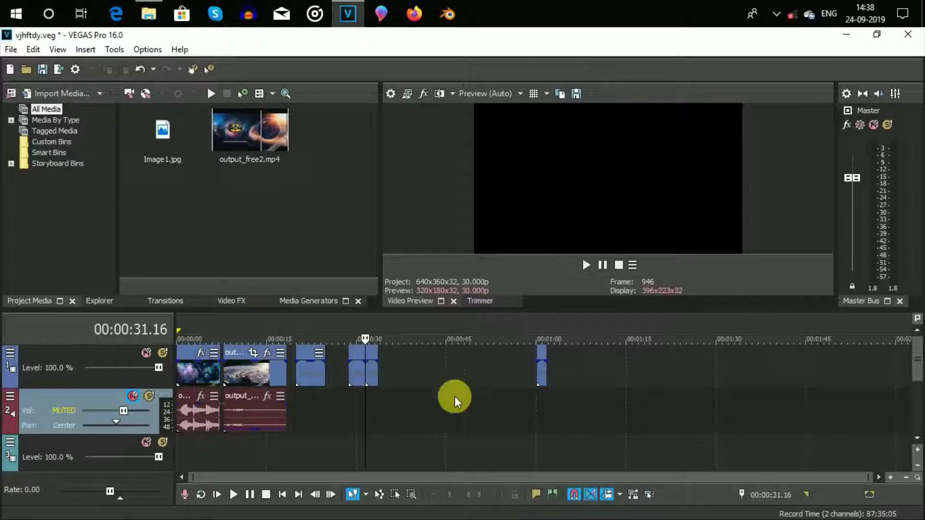
- Move the two split pieces apart on the video track with the first at 00:00:27.04, and turn off Auto Ripple
{"action": "left_click_drag", "start_coordinate": [357, 353], "coordinate": [407, 358]}
{"action": "double_click", "coordinate": [360, 358]}
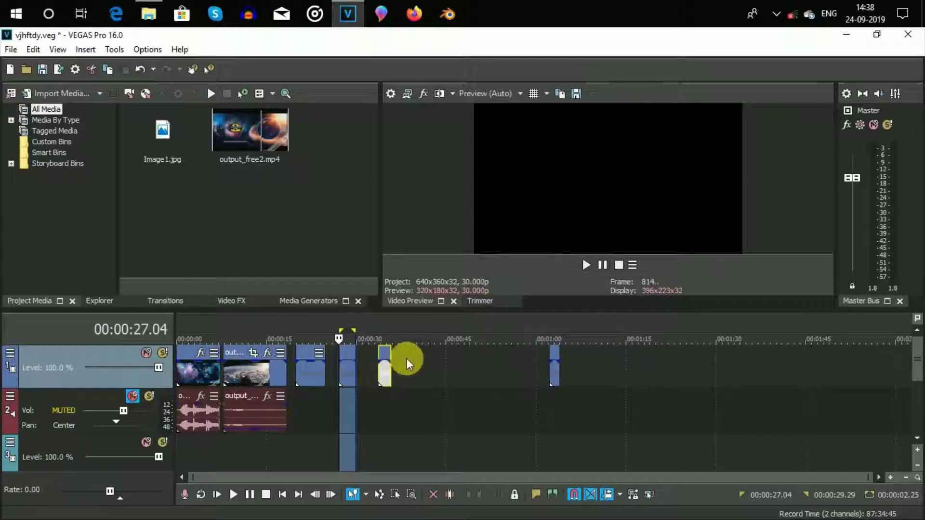
{"action": "left_click", "coordinate": [472, 435]}
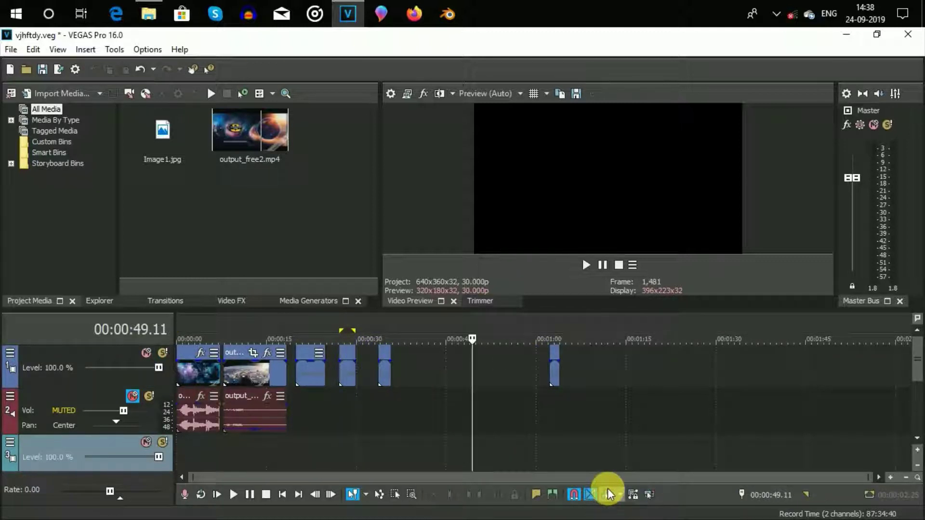
{"action": "left_click", "coordinate": [429, 407]}
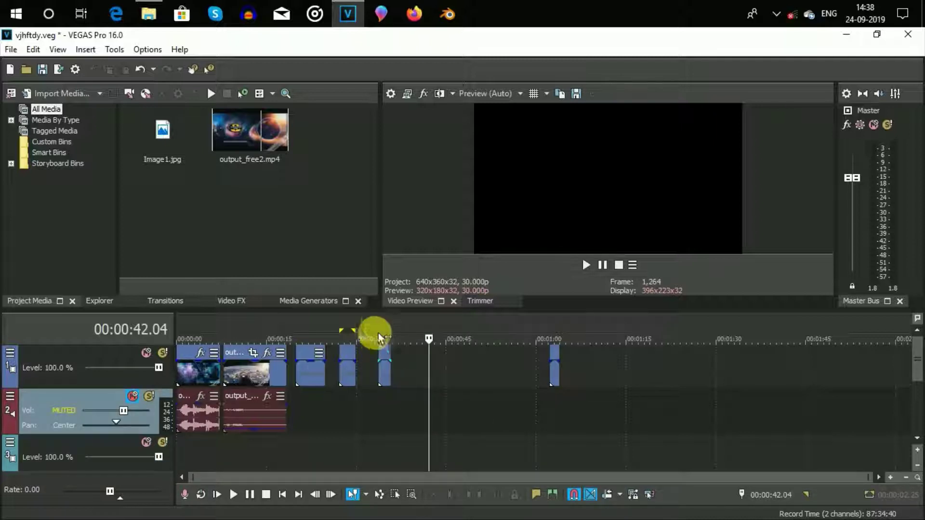
- Try trimming the start of the first output_free2 event at 00:00:04.12, undo it, and trim its end at that point instead
{"action": "left_click", "coordinate": [383, 320]}
{"action": "left_click", "coordinate": [397, 324]}
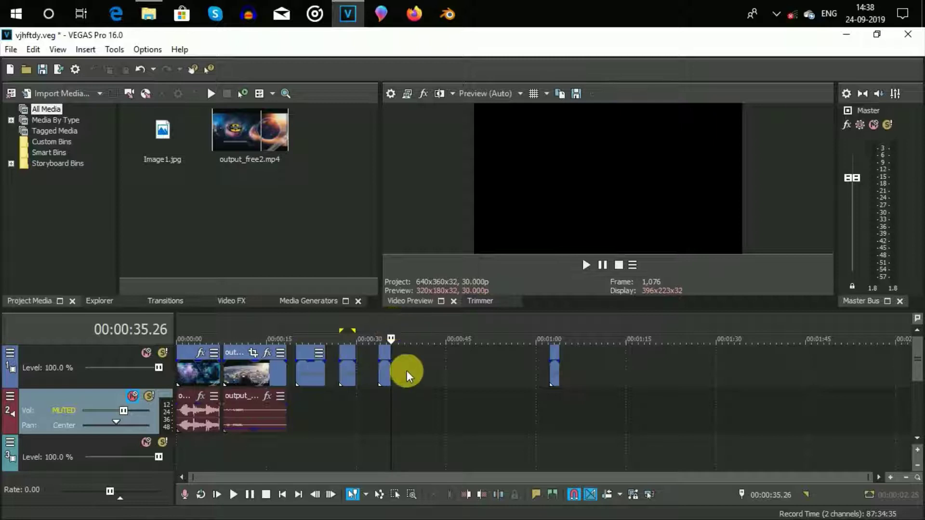
{"action": "left_click", "coordinate": [254, 325]}
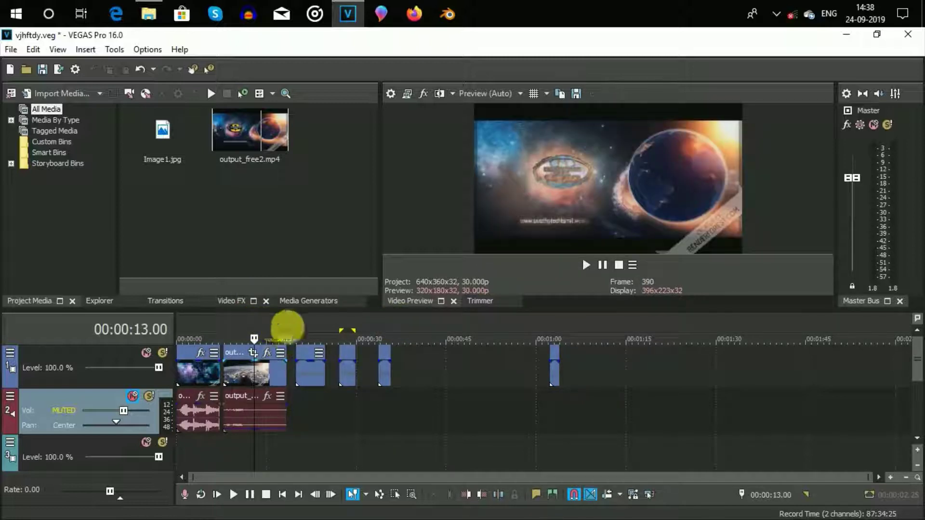
{"action": "left_click", "coordinate": [203, 324]}
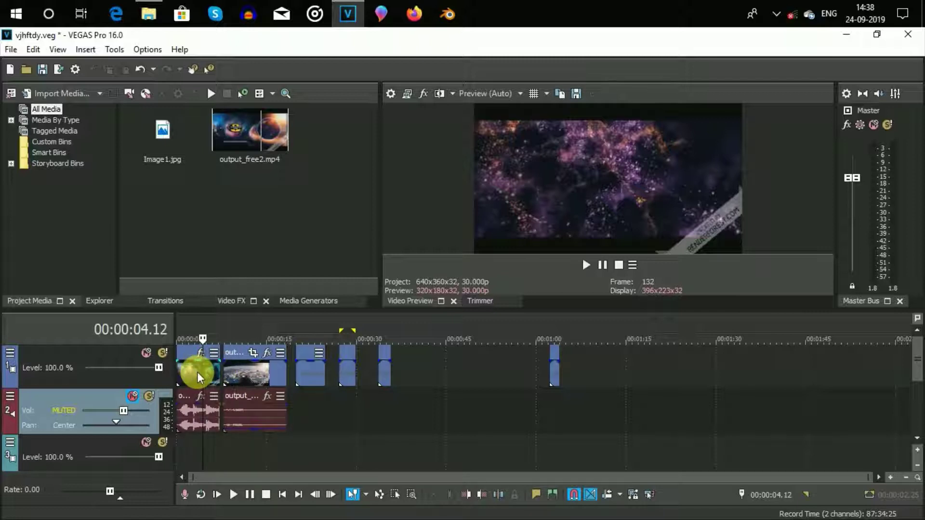
{"action": "left_click", "coordinate": [472, 493]}
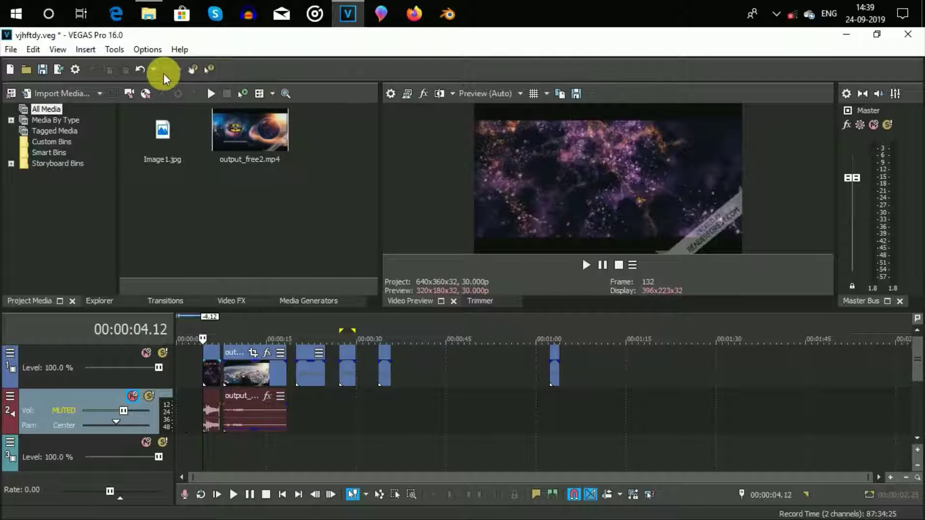
{"action": "left_click", "coordinate": [139, 71]}
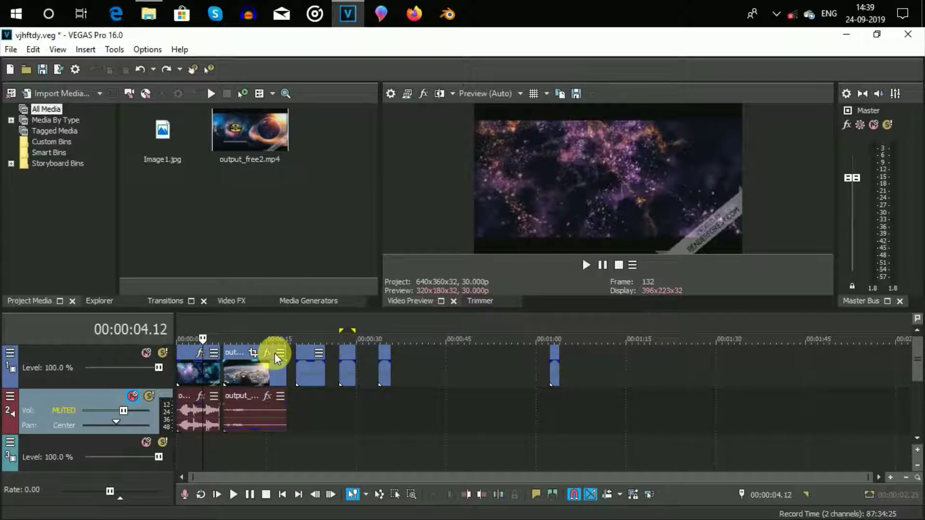
{"action": "left_click", "coordinate": [480, 495]}
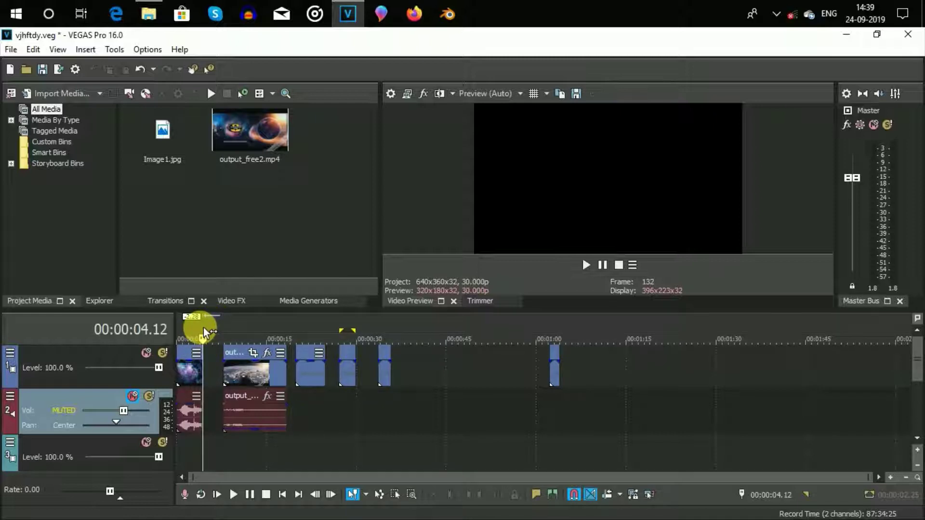
- Examine the trimming and splitting commands available for the first output_free2 video event
{"action": "left_click", "coordinate": [192, 333]}
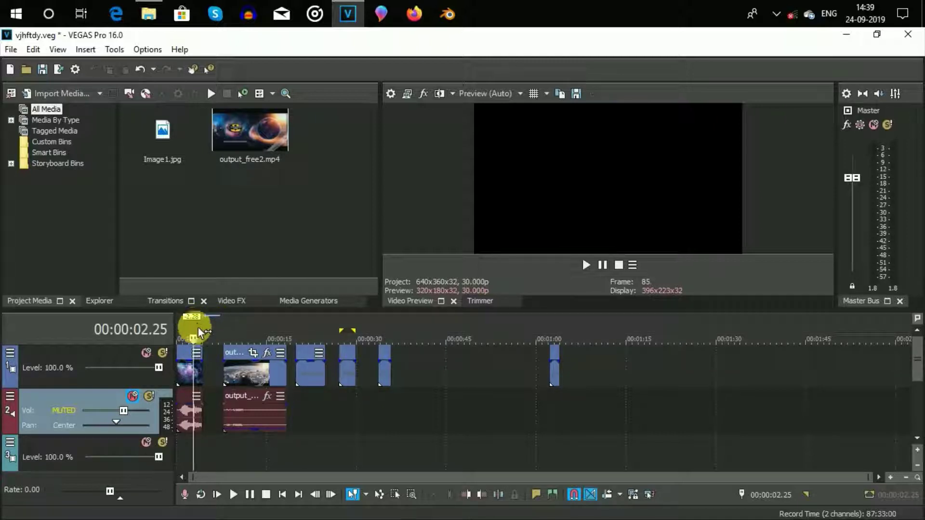
{"action": "left_click", "coordinate": [192, 373]}
{"action": "right_click", "coordinate": [193, 359]}
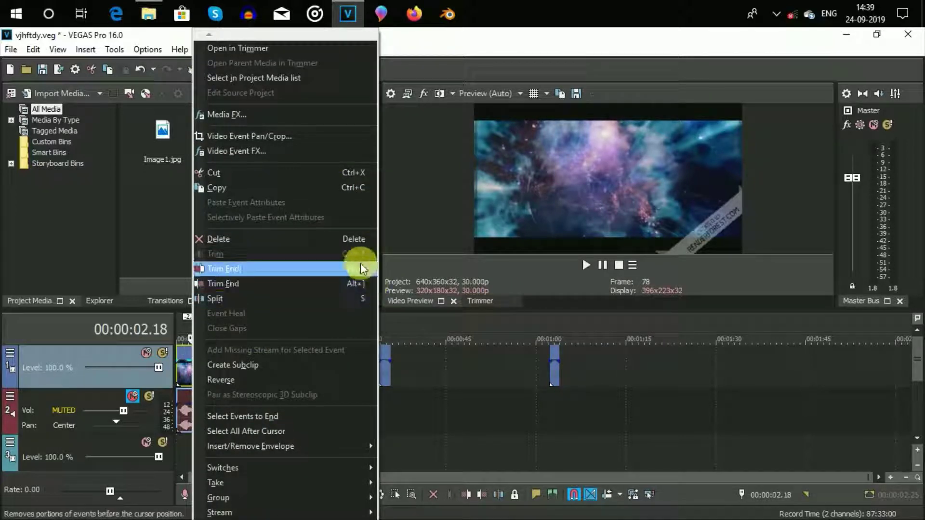
{"action": "left_click", "coordinate": [426, 400]}
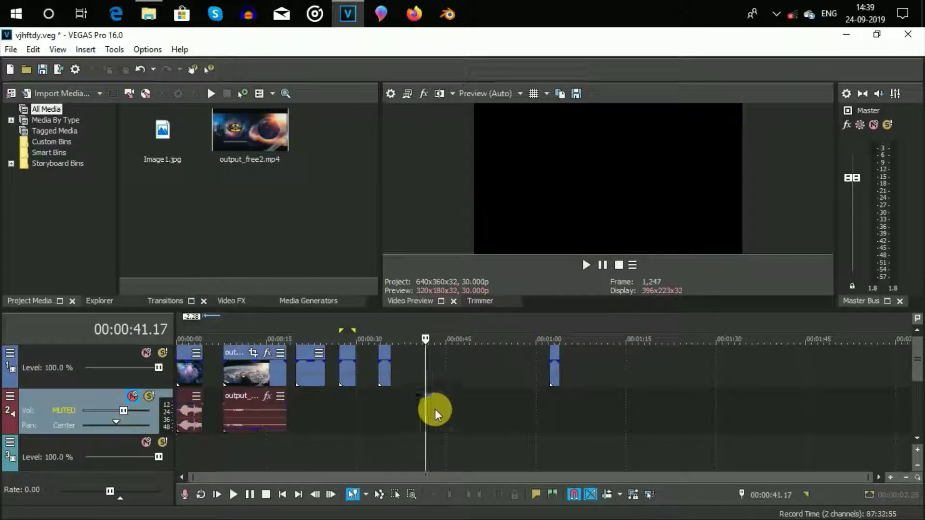
{"action": "left_click", "coordinate": [200, 328]}
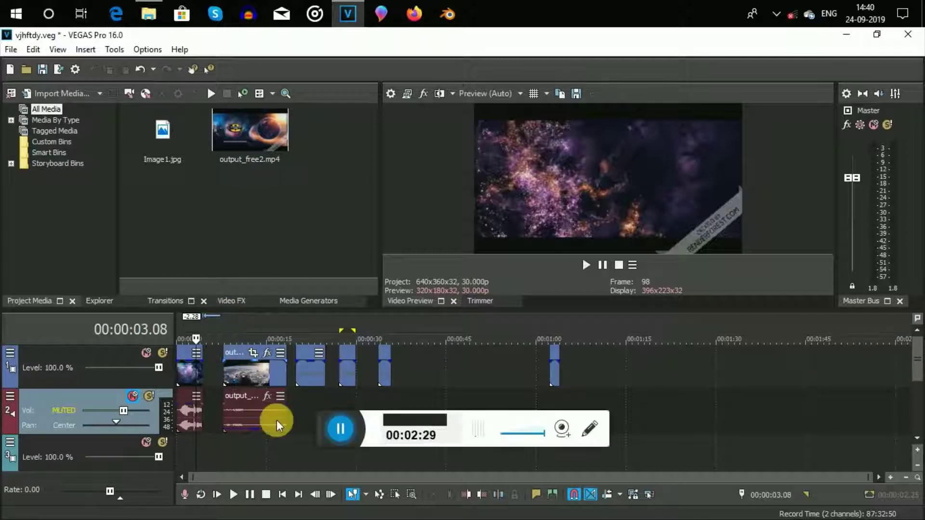
{"action": "left_click", "coordinate": [339, 431]}
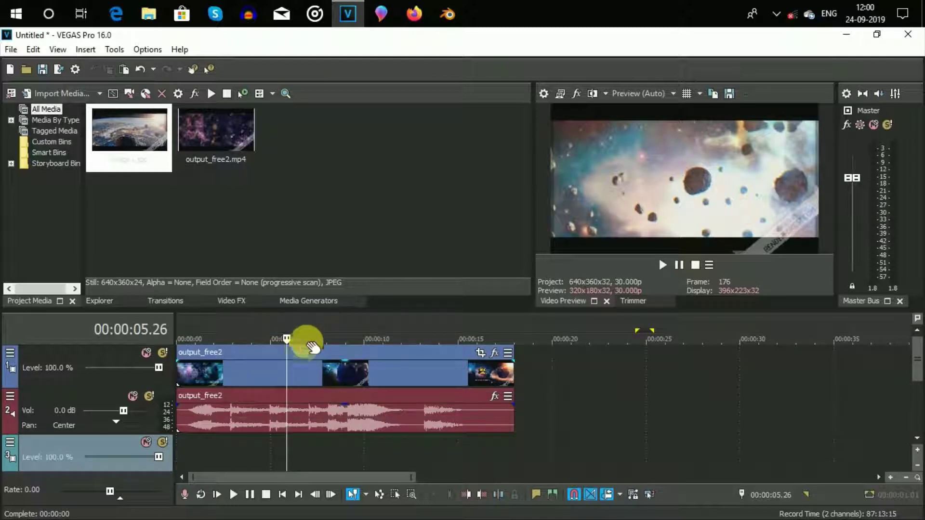
- Split the output_free2 event with its audio at 00:00:07.10 and move the second piece to start at 00:00:11.06
{"action": "left_click", "coordinate": [296, 352]}
{"action": "left_click", "coordinate": [307, 351]}
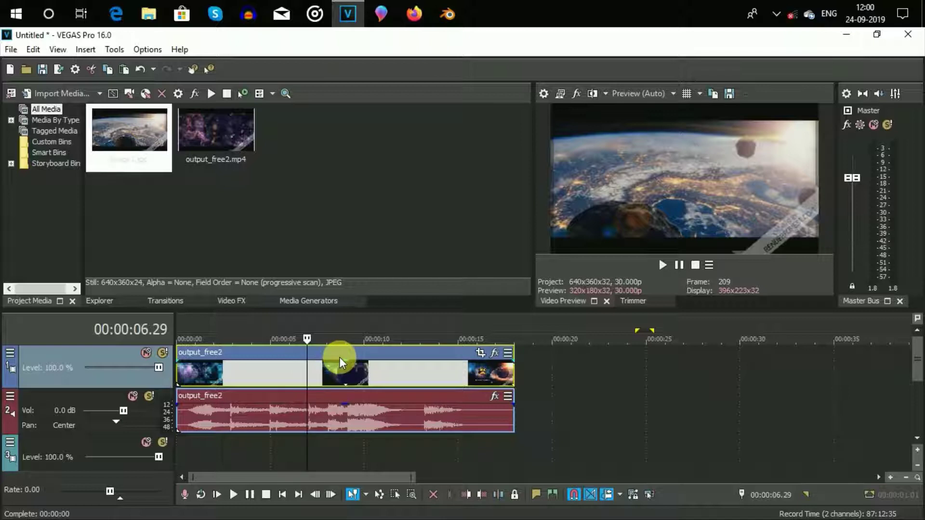
{"action": "left_click", "coordinate": [314, 353]}
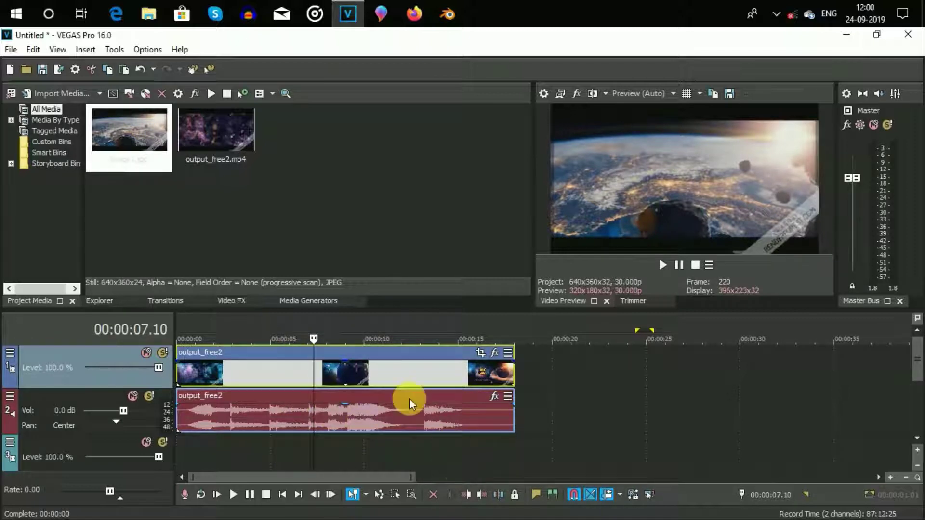
{"action": "left_click_drag", "start_coordinate": [321, 368], "coordinate": [317, 363]}
{"action": "right_click", "coordinate": [311, 355]}
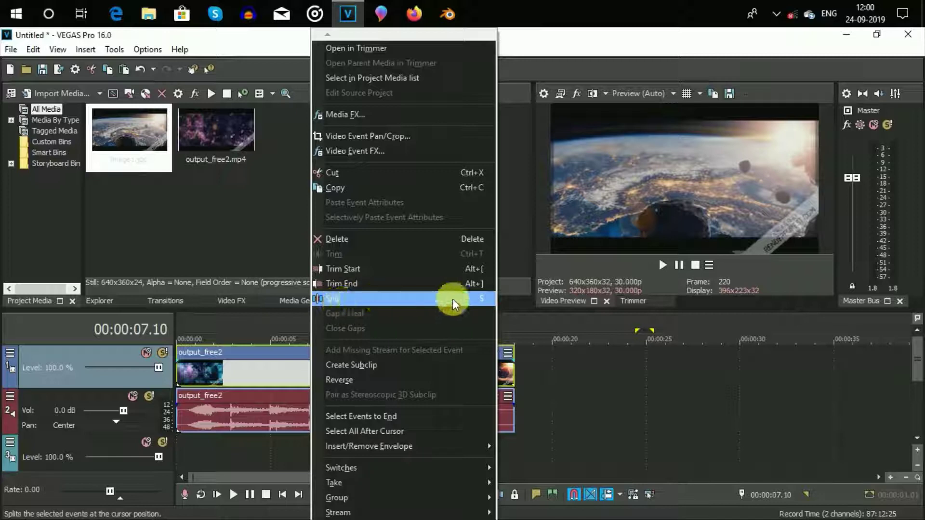
{"action": "left_click", "coordinate": [477, 298]}
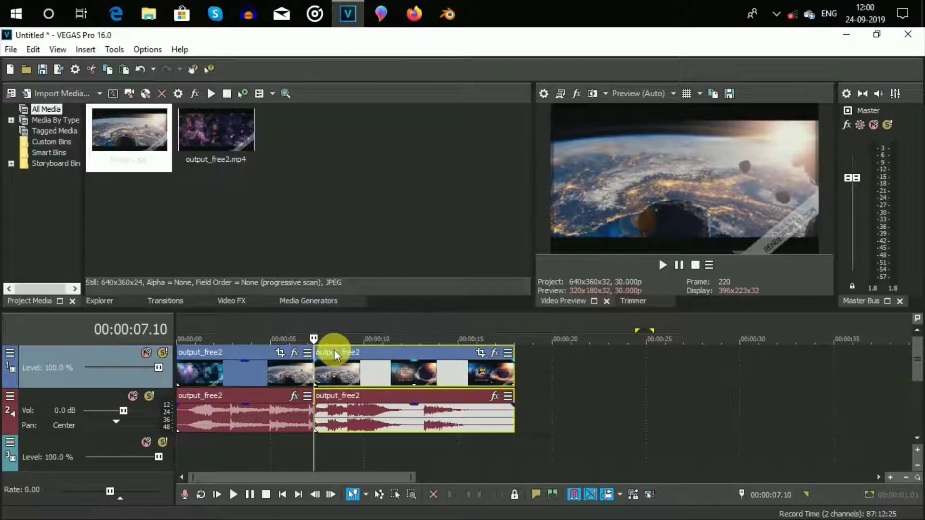
{"action": "left_click_drag", "start_coordinate": [397, 352], "coordinate": [470, 352]}
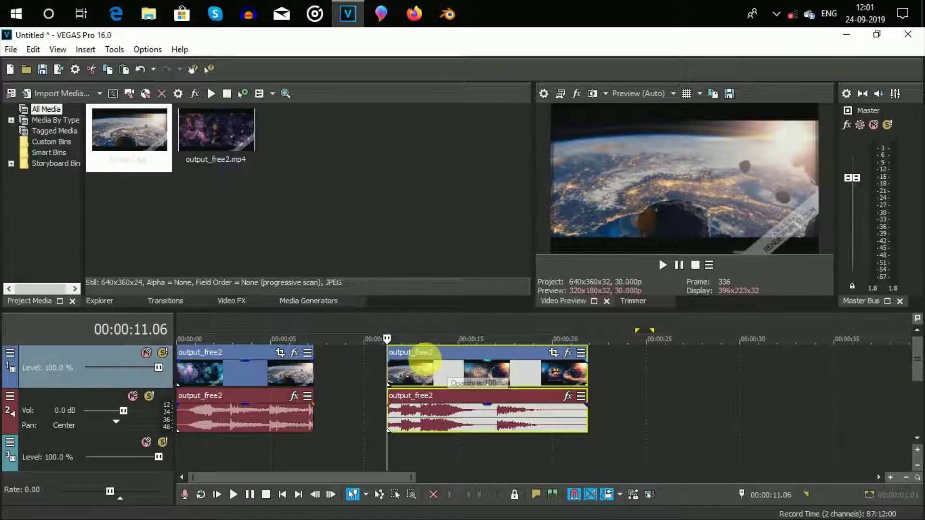
- Examine the effect plug-ins available for the second output_free2 video event and the options of the video track
{"action": "left_click", "coordinate": [567, 352]}
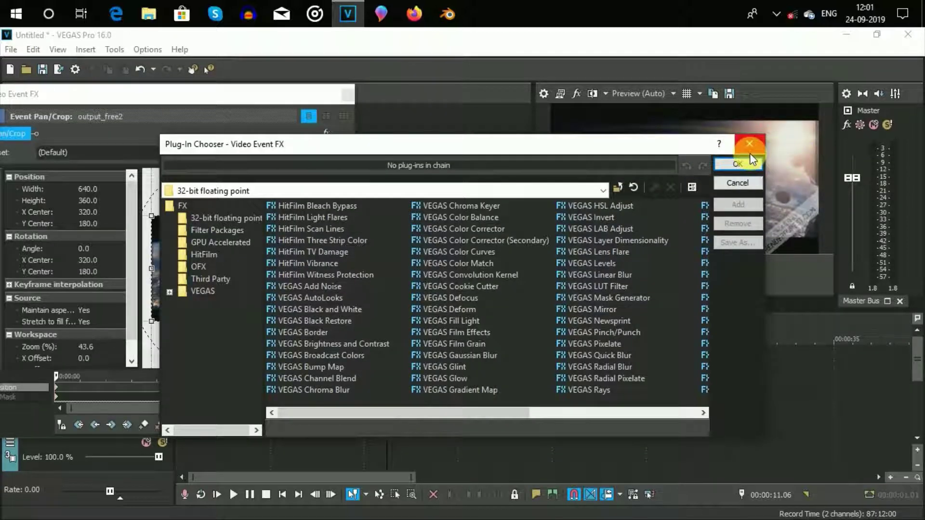
{"action": "left_click", "coordinate": [745, 158]}
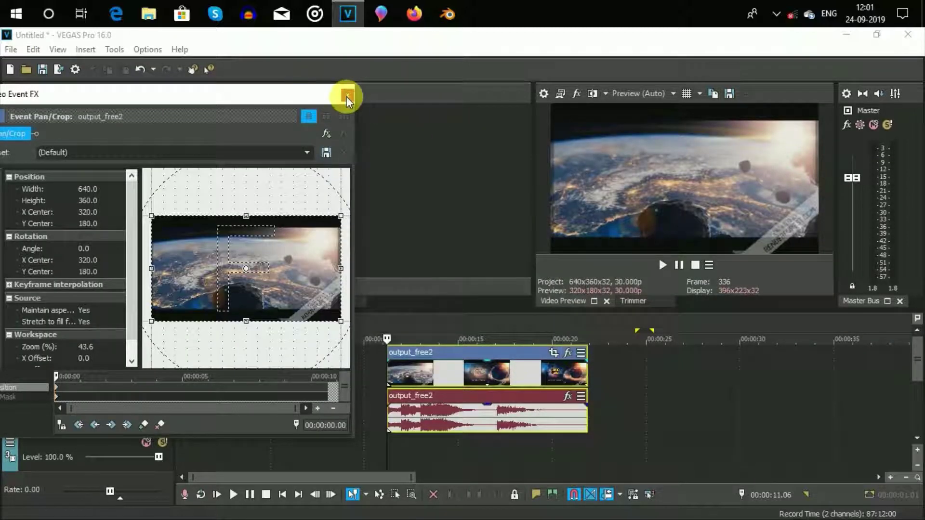
{"action": "left_click", "coordinate": [347, 95]}
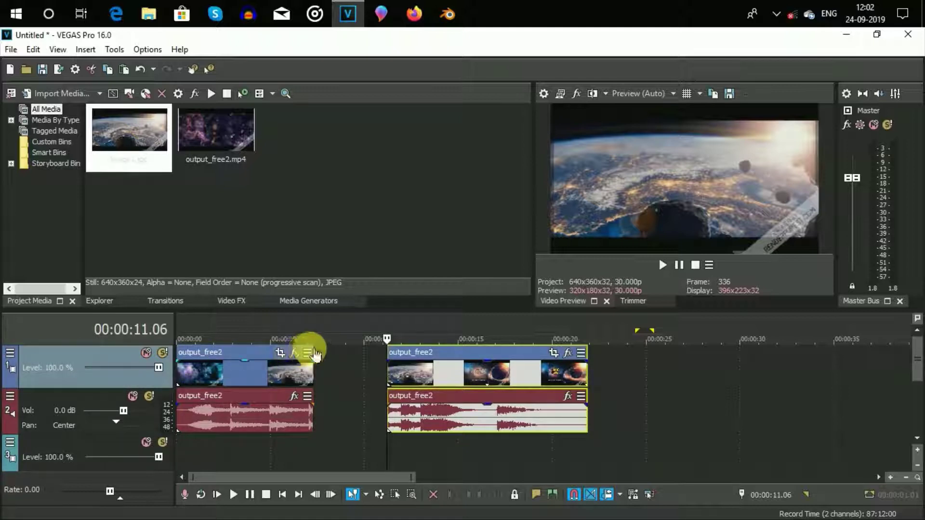
{"action": "left_click", "coordinate": [11, 355]}
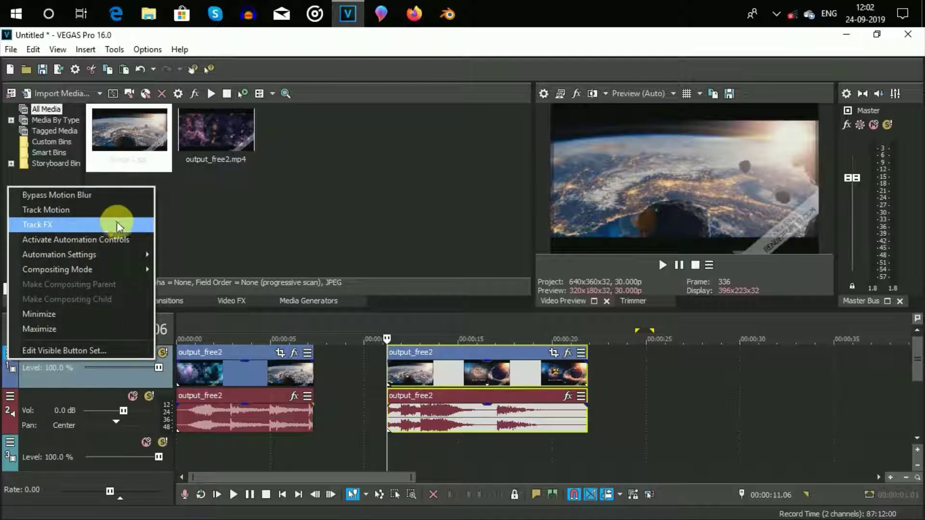
{"action": "left_click", "coordinate": [110, 382]}
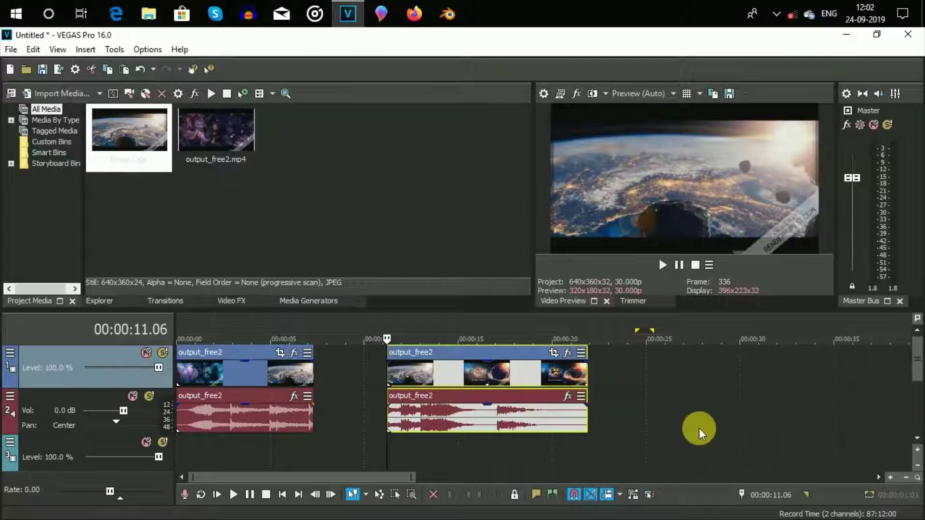
- Mute the audio track and play back part of the second output_free2 event, pausing at 00:00:15.23
{"action": "left_click", "coordinate": [131, 396]}
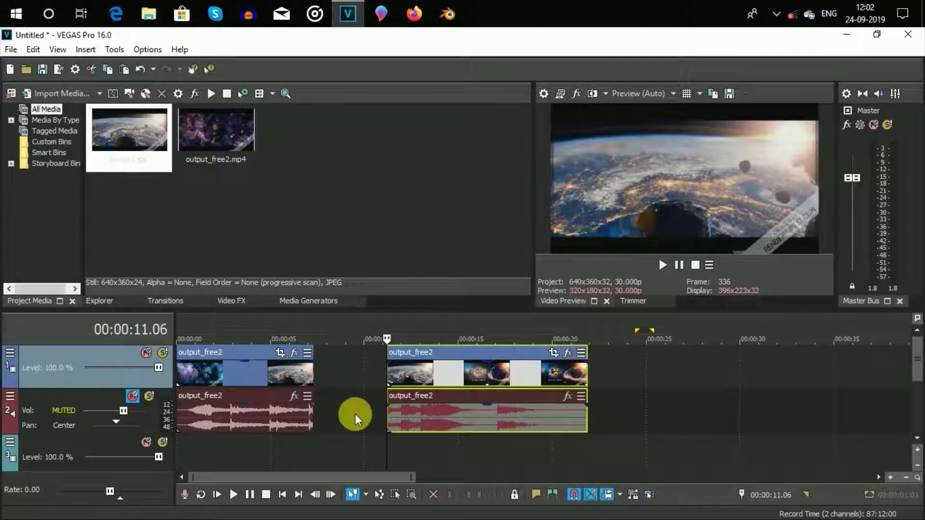
{"action": "left_click", "coordinate": [405, 324]}
{"action": "left_click", "coordinate": [662, 265]}
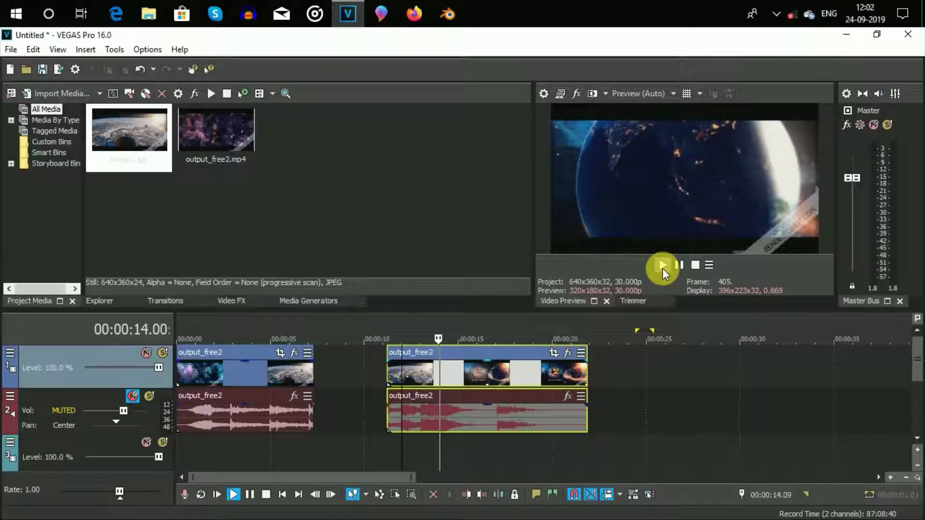
{"action": "left_click", "coordinate": [663, 265]}
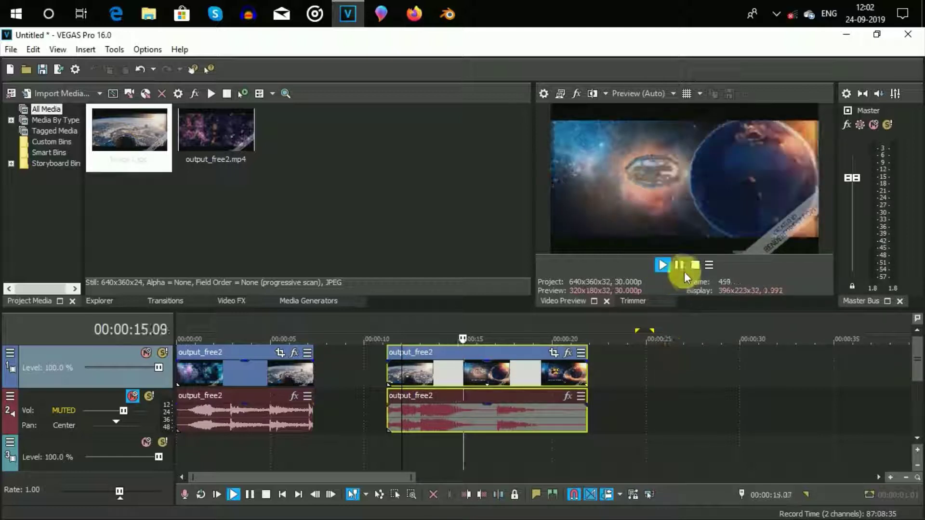
{"action": "left_click", "coordinate": [682, 265]}
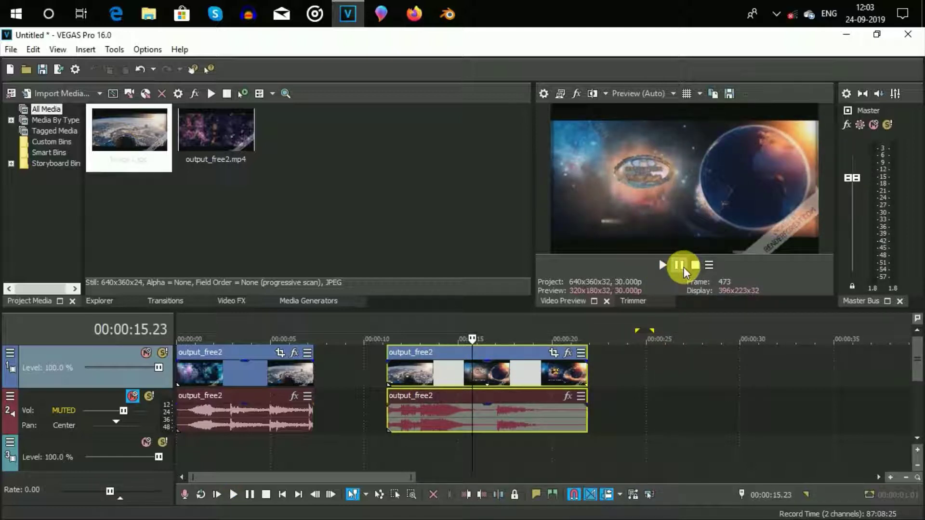
- Unmute the audio track to play the second output_free2 event from 00:00:13.23, and mute the track again
{"action": "left_click", "coordinate": [648, 404]}
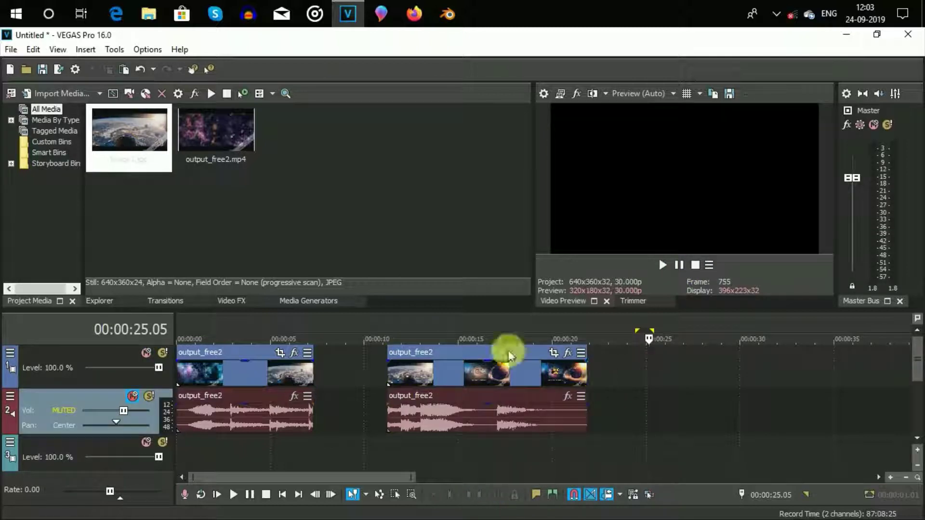
{"action": "left_click", "coordinate": [439, 330]}
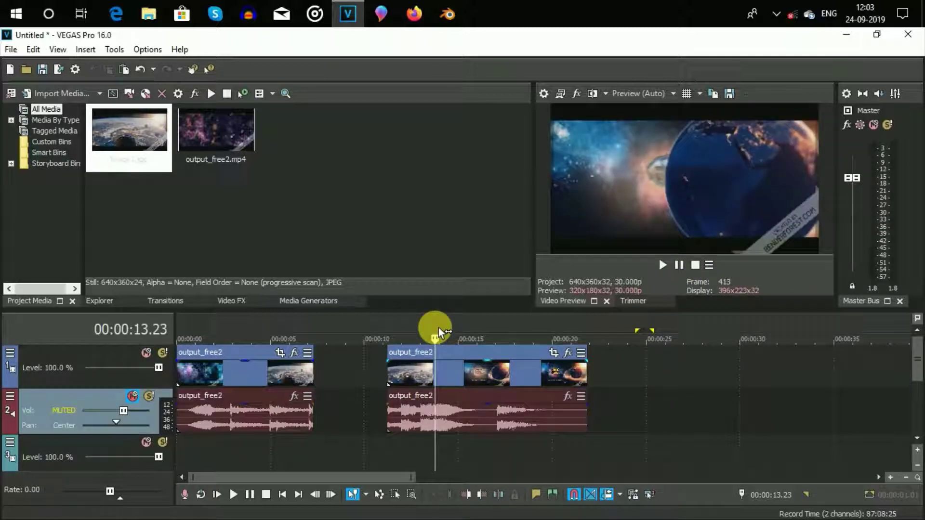
{"action": "left_click", "coordinate": [133, 396]}
{"action": "left_click", "coordinate": [661, 265]}
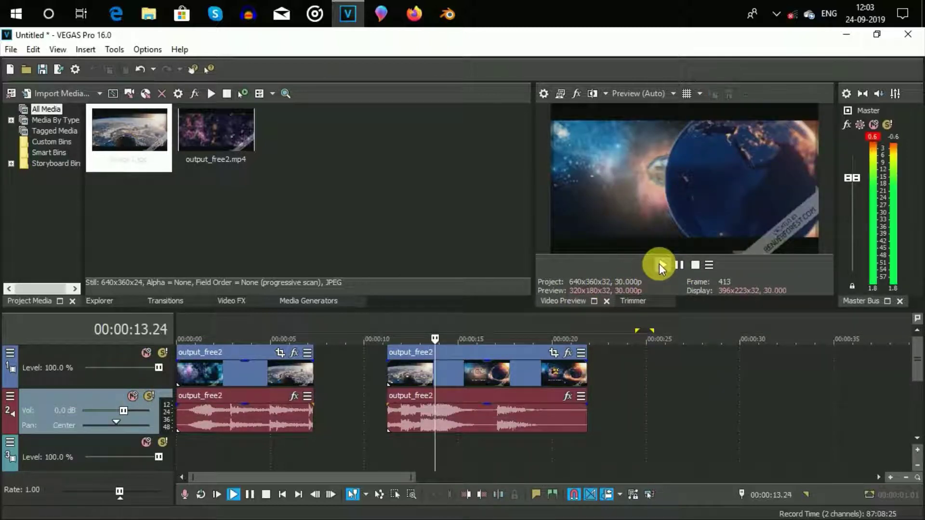
{"action": "left_click", "coordinate": [678, 264]}
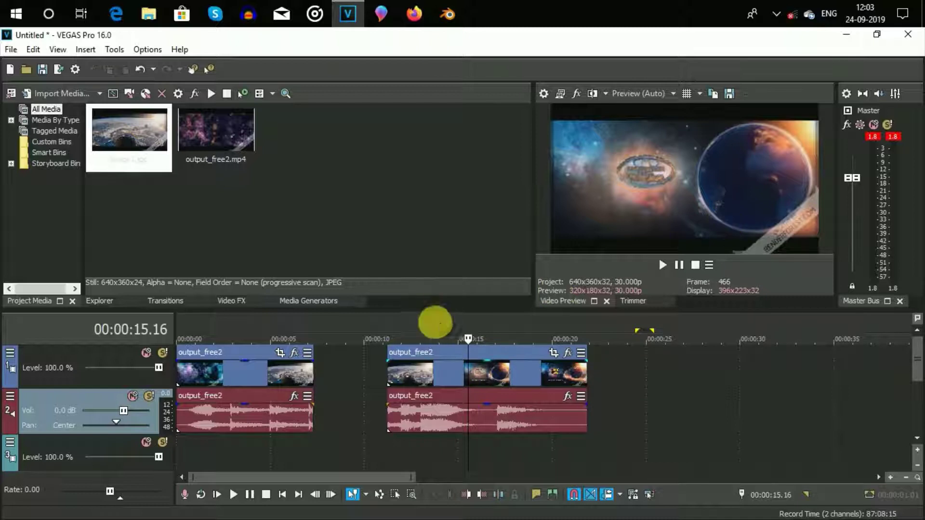
{"action": "left_click", "coordinate": [130, 396]}
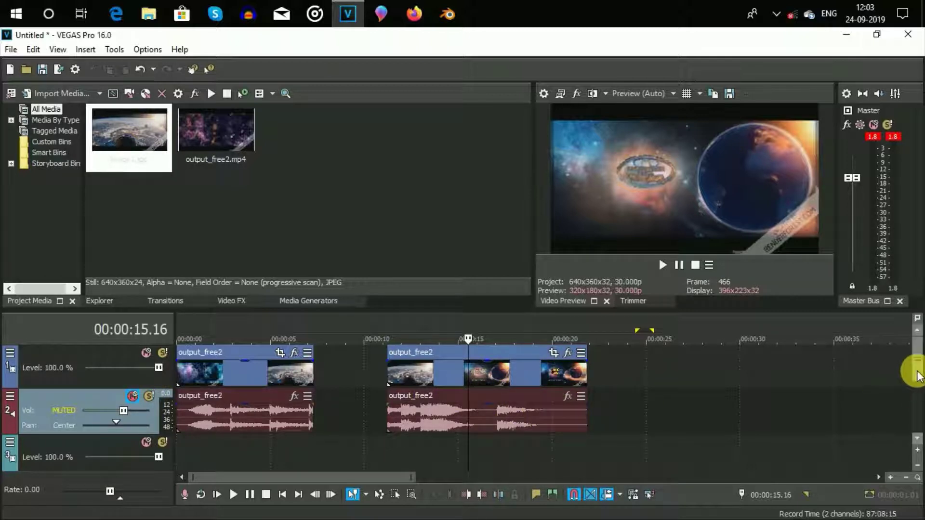
- Place Image1 on the video track at 00:00:23.13 and preview it at 00:00:25.05
{"action": "mouse_move", "coordinate": [919, 382]}
{"action": "left_mouse_down"}
{"action": "mouse_move", "coordinate": [915, 414]}
{"action": "mouse_move", "coordinate": [915, 367]}
{"action": "left_mouse_up"}
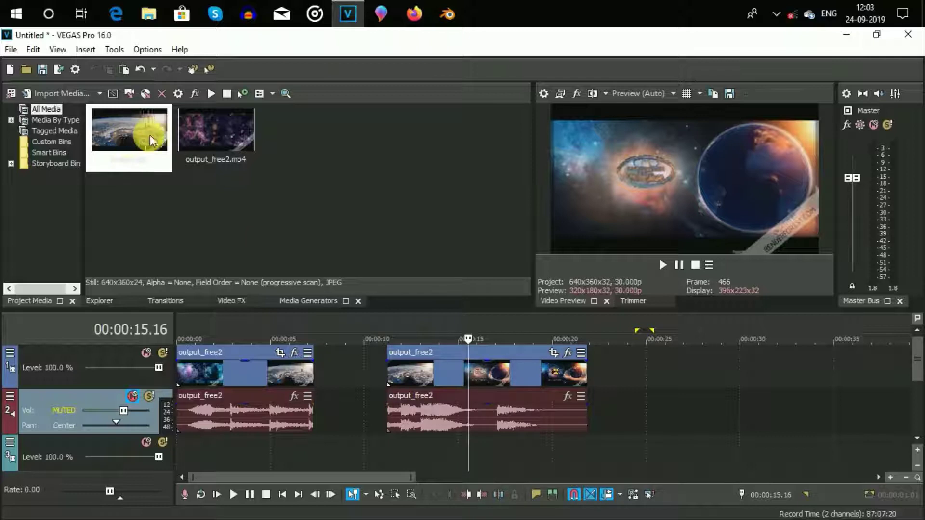
{"action": "left_click", "coordinate": [146, 147]}
{"action": "left_click_drag", "start_coordinate": [285, 319], "coordinate": [626, 385]}
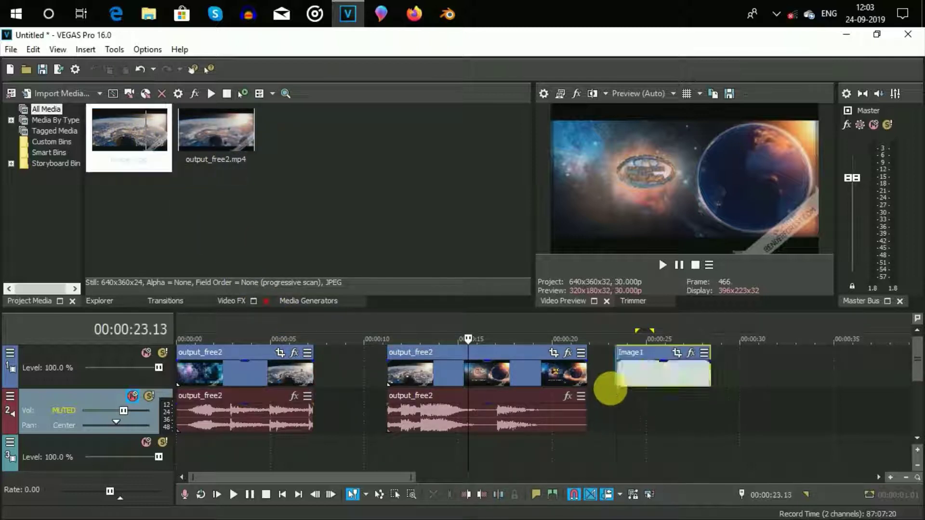
{"action": "left_click", "coordinate": [649, 351]}
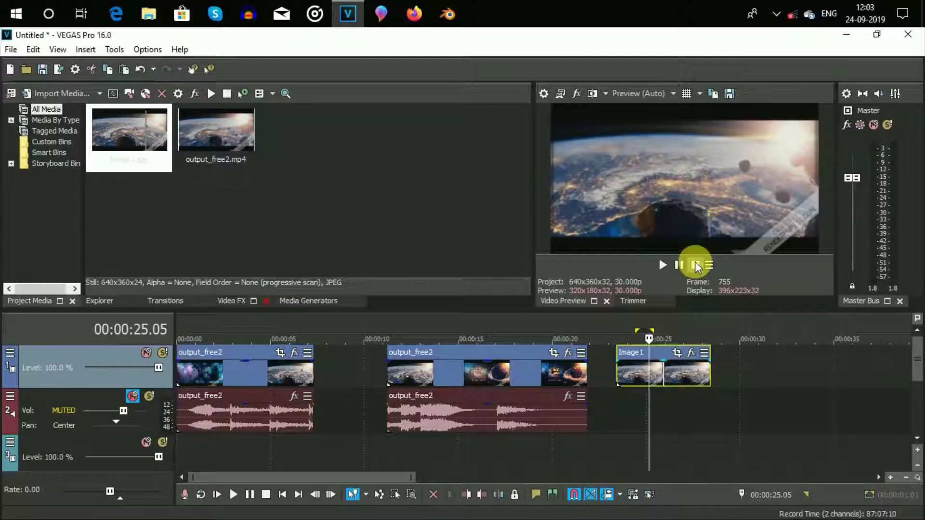
- Open Event Pan/Crop for Image1, and reposition and resize its window so the video preview is uncovered
{"action": "left_click", "coordinate": [676, 353]}
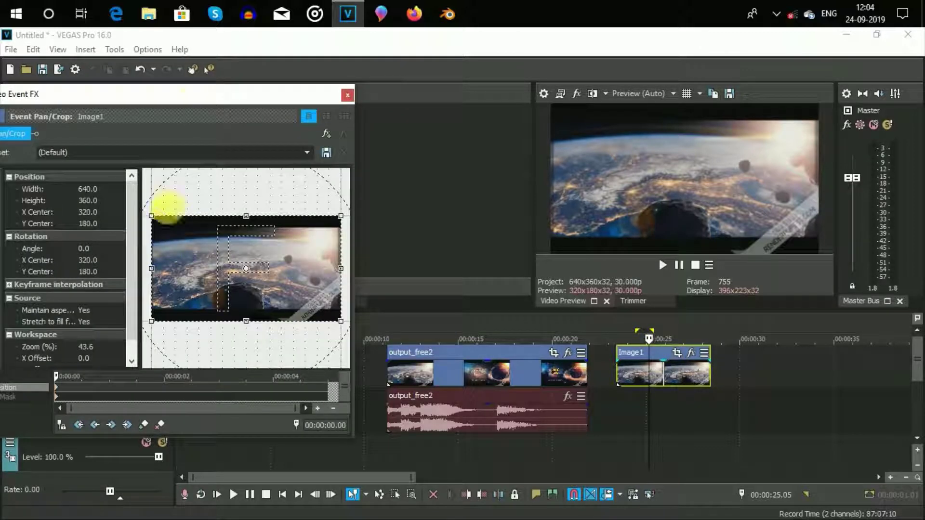
{"action": "left_click_drag", "start_coordinate": [201, 96], "coordinate": [280, 118]}
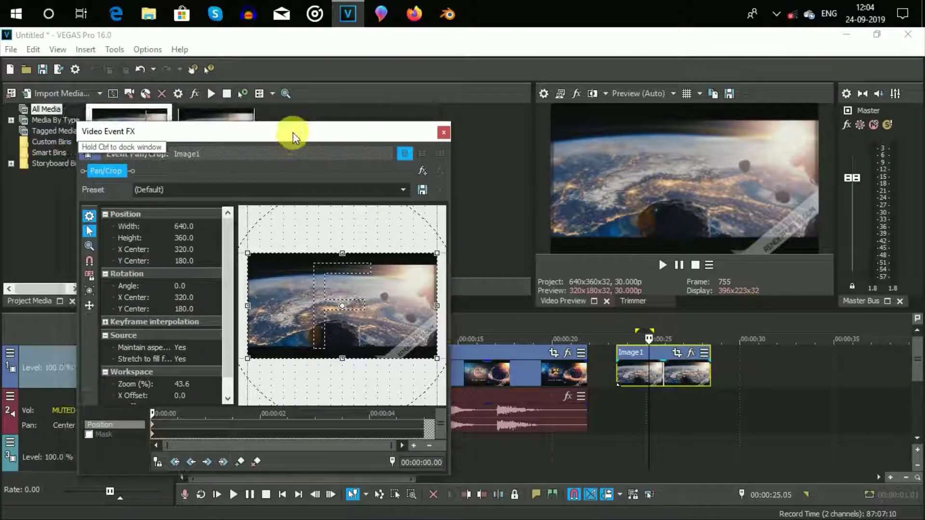
{"action": "double_click", "coordinate": [290, 123]}
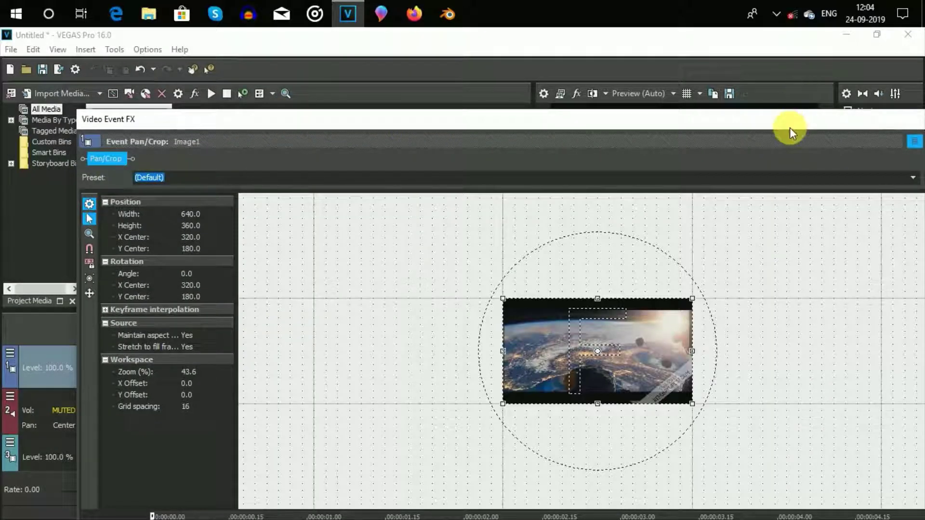
{"action": "left_click_drag", "start_coordinate": [790, 127], "coordinate": [640, 113]}
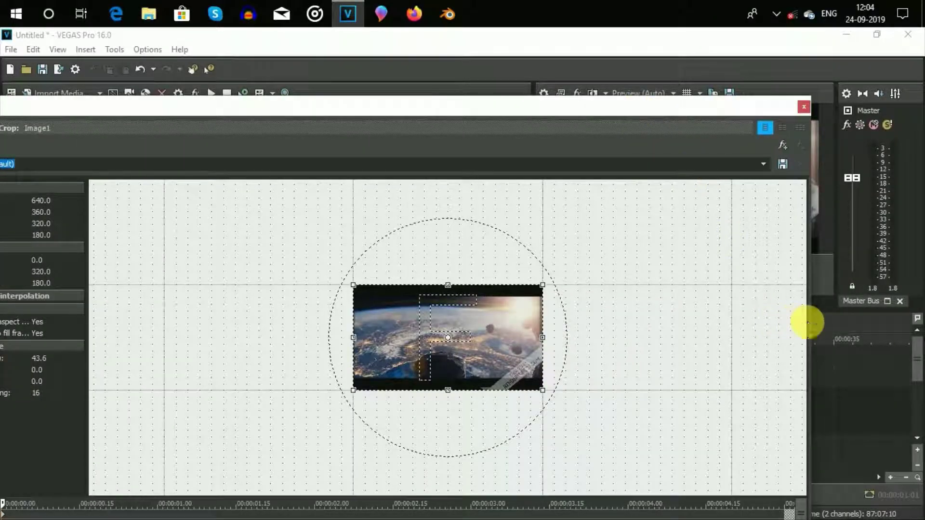
{"action": "left_click_drag", "start_coordinate": [810, 321], "coordinate": [494, 291]}
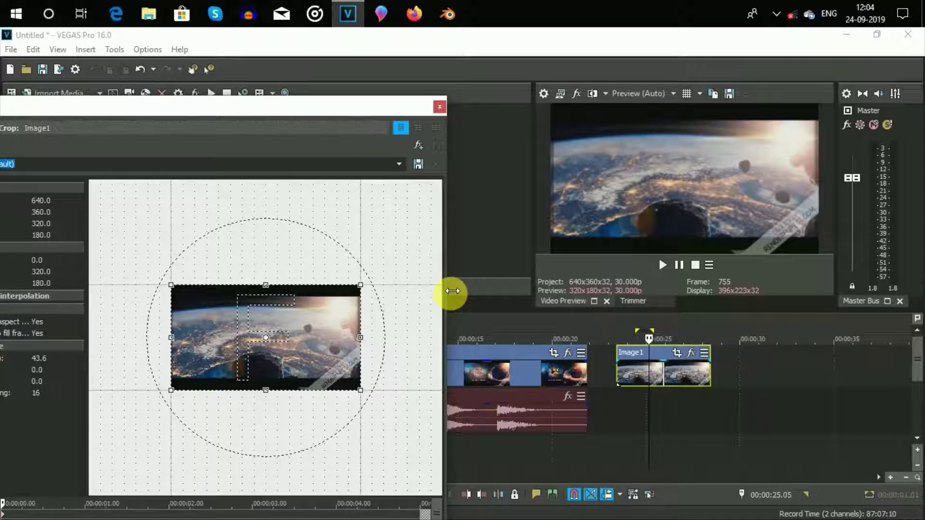
{"action": "left_click_drag", "start_coordinate": [450, 291], "coordinate": [447, 291]}
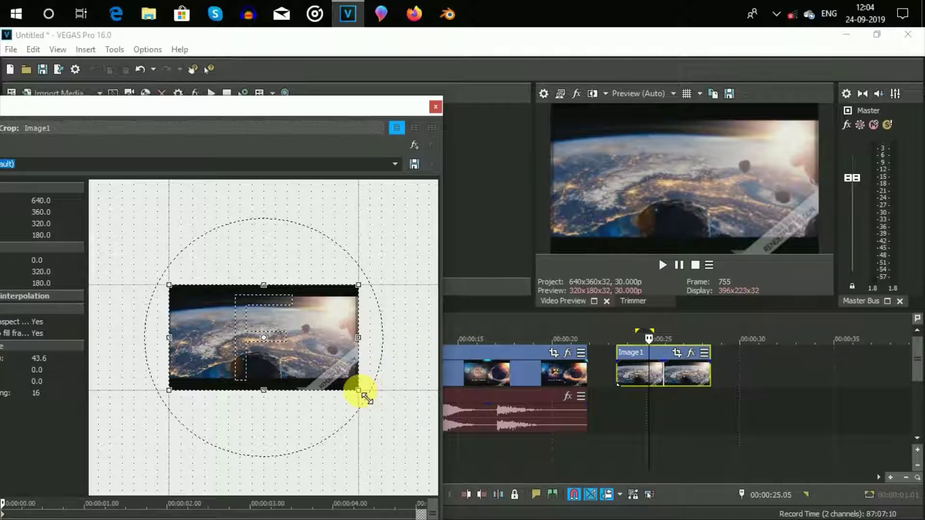
- Enlarge Image1's crop frame to about 890 by 592 and move its center to about X 438, Y 280
{"action": "left_click_drag", "start_coordinate": [359, 391], "coordinate": [391, 434]}
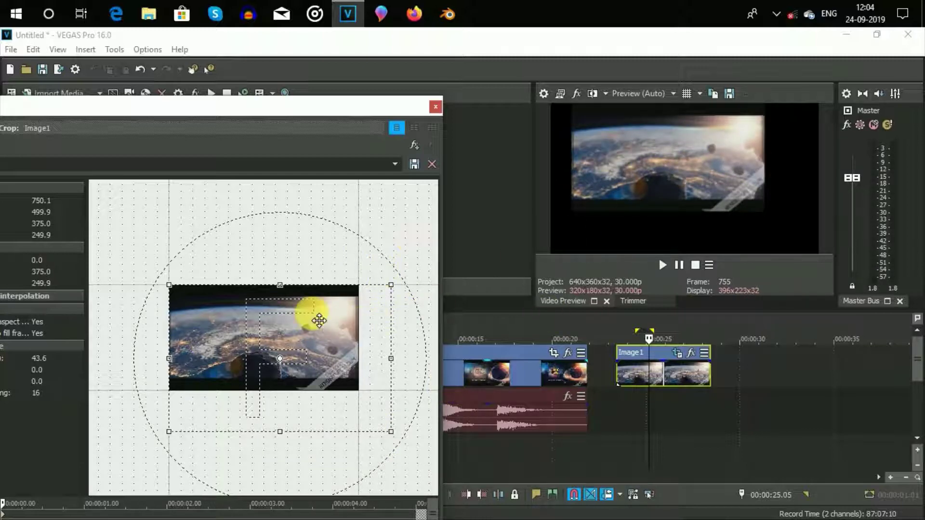
{"action": "mouse_move", "coordinate": [319, 319]}
{"action": "left_mouse_down"}
{"action": "mouse_move", "coordinate": [322, 310]}
{"action": "mouse_move", "coordinate": [311, 316]}
{"action": "left_mouse_up"}
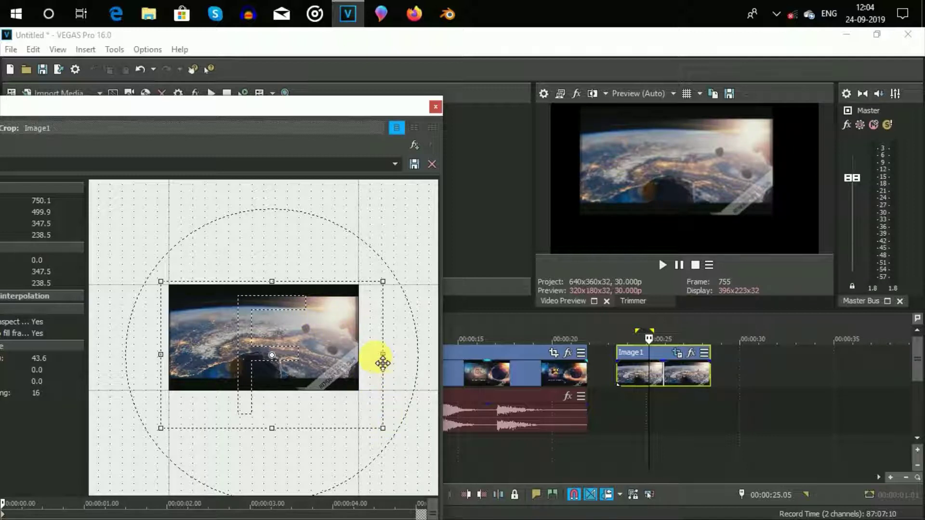
{"action": "left_click_drag", "start_coordinate": [392, 365], "coordinate": [411, 357]}
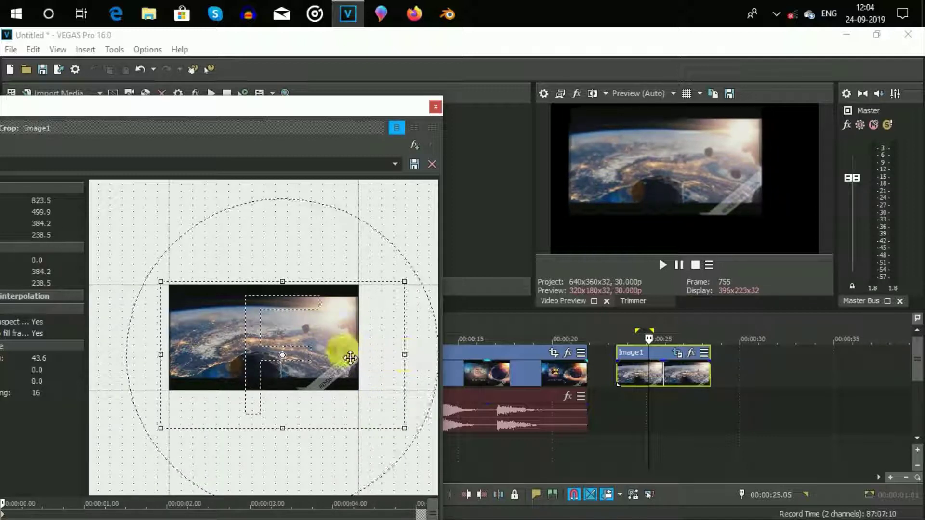
{"action": "left_click_drag", "start_coordinate": [337, 355], "coordinate": [362, 357]}
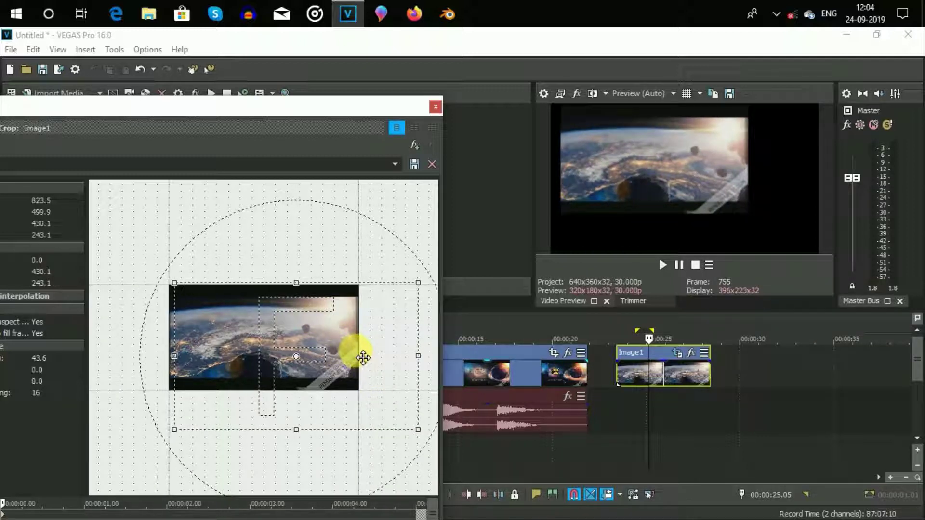
{"action": "left_click", "coordinate": [354, 420]}
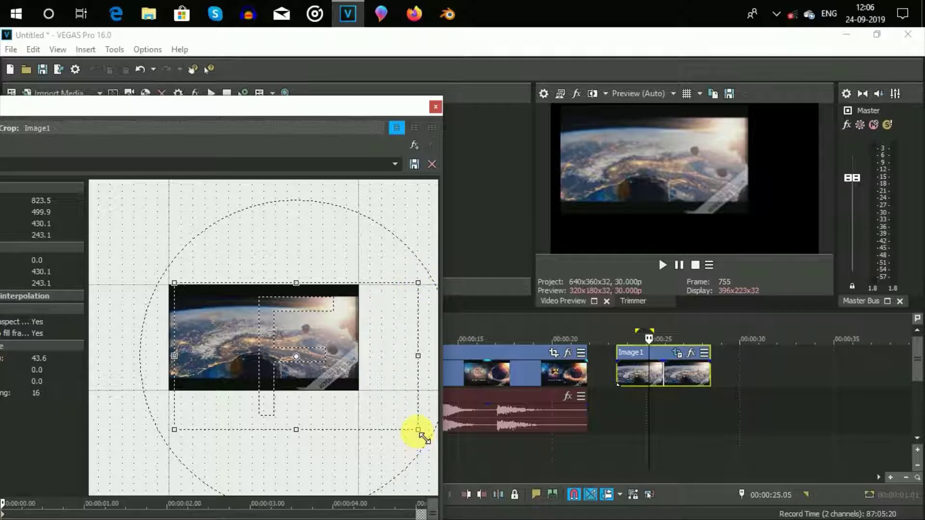
{"action": "left_click_drag", "start_coordinate": [420, 436], "coordinate": [434, 458]}
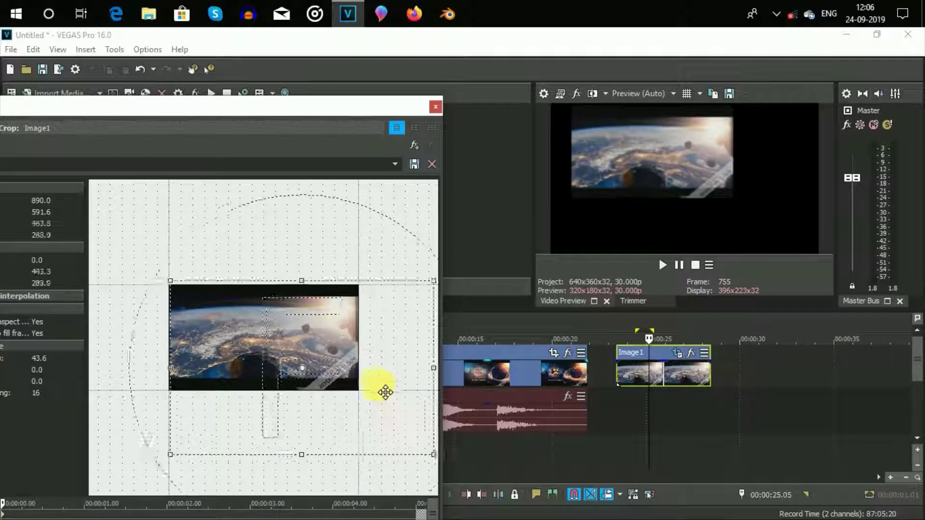
{"action": "left_click_drag", "start_coordinate": [385, 393], "coordinate": [382, 392]}
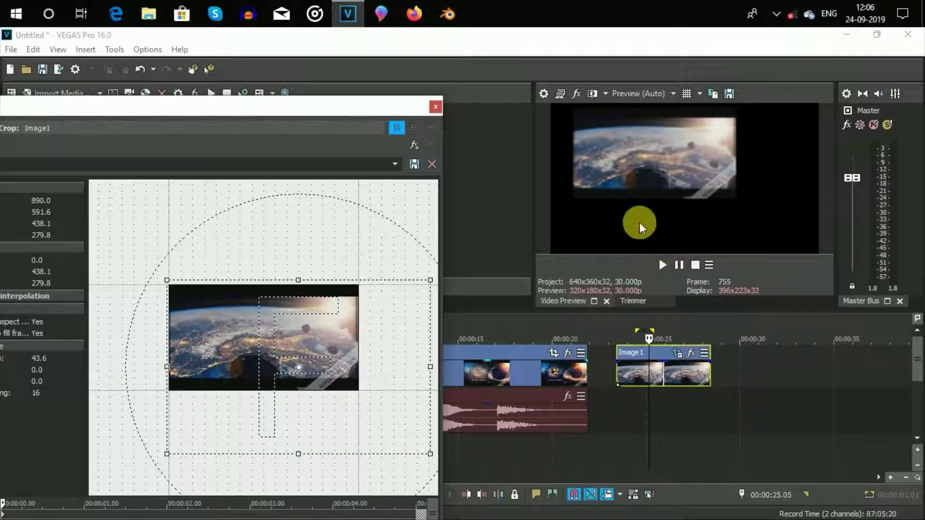
- Close Event Pan/Crop, move Image1 slightly later on the video track, and shift the second output_free2 event earlier with Auto Ripple on
{"action": "left_click", "coordinate": [435, 107]}
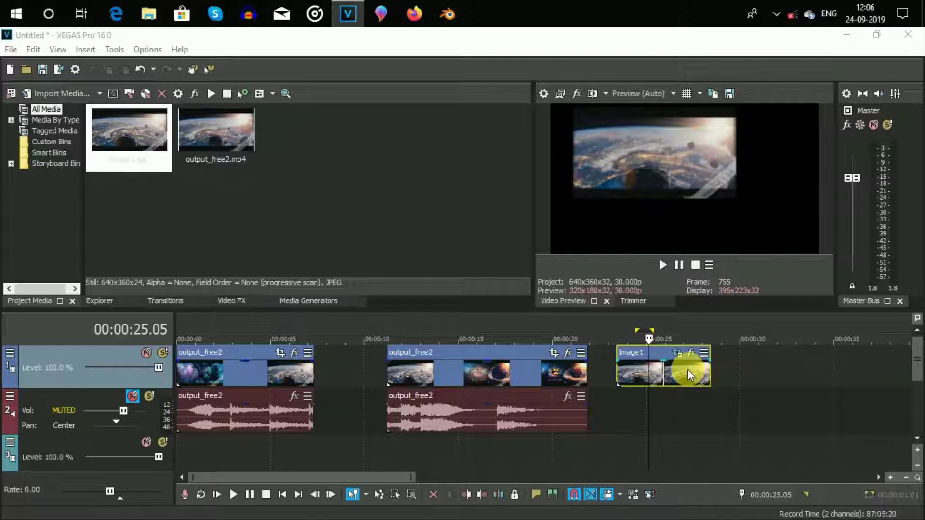
{"action": "left_click", "coordinate": [628, 356]}
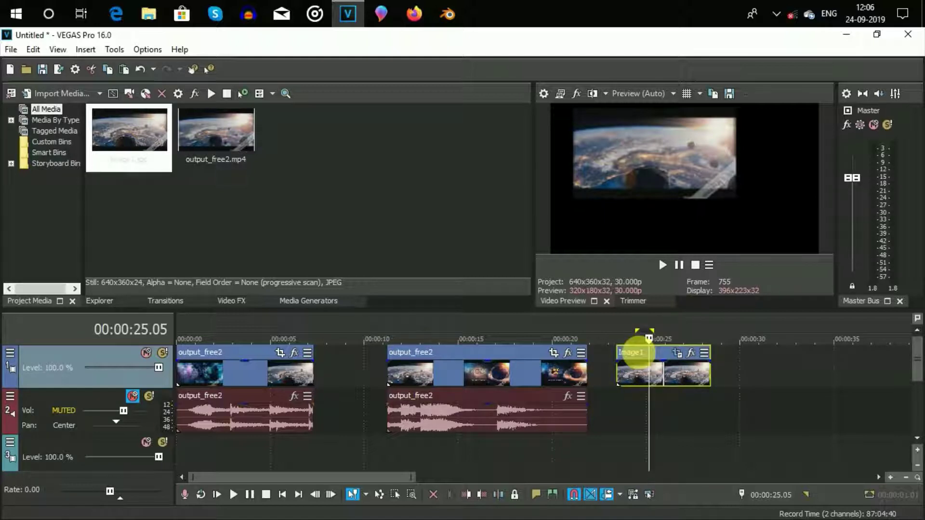
{"action": "left_click_drag", "start_coordinate": [622, 353], "coordinate": [643, 354]}
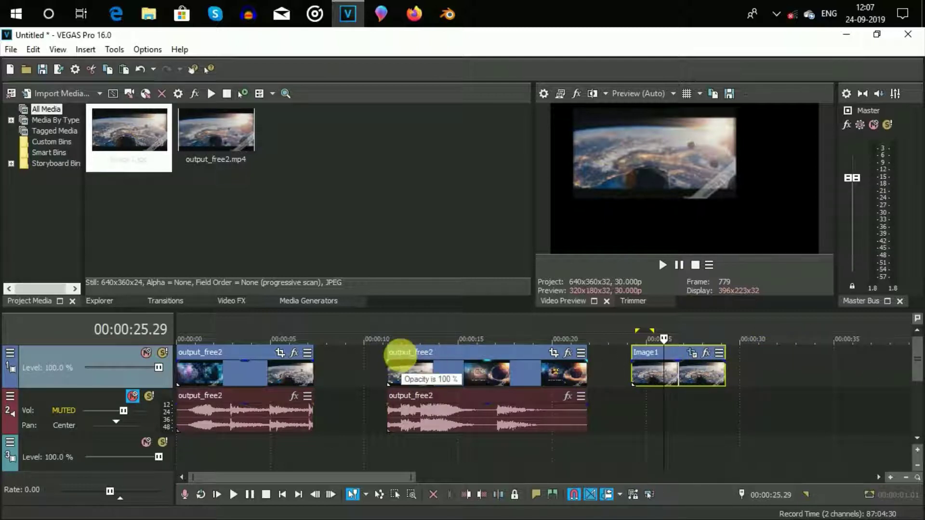
{"action": "left_click_drag", "start_coordinate": [402, 352], "coordinate": [365, 354]}
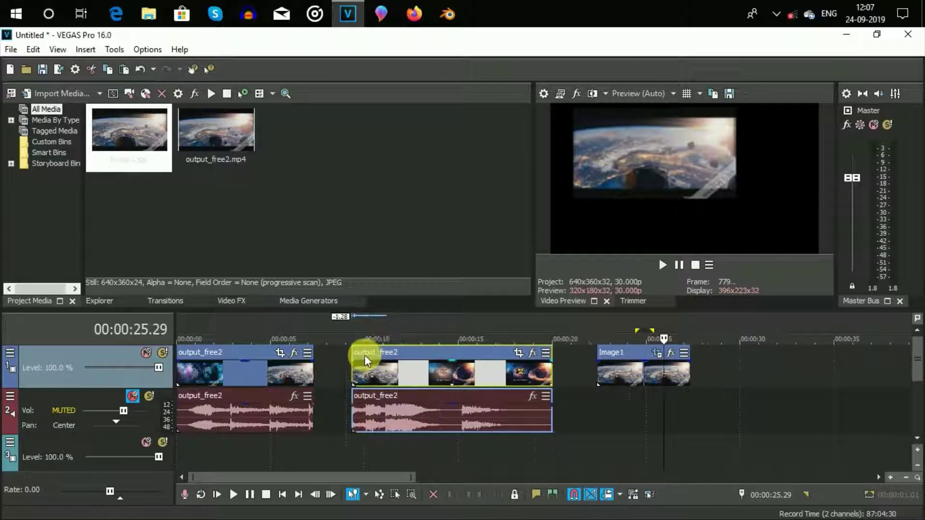
- Turn off Auto Ripple and move the second output_free2 event and Image1 independently, to about 10.5 s and 22.7 s
{"action": "left_click", "coordinate": [608, 492]}
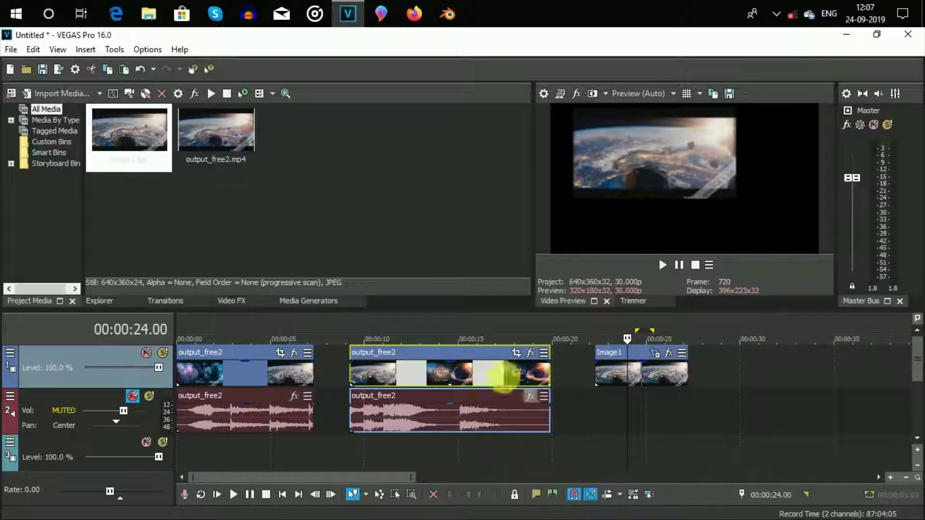
{"action": "left_click_drag", "start_coordinate": [443, 349], "coordinate": [397, 359]}
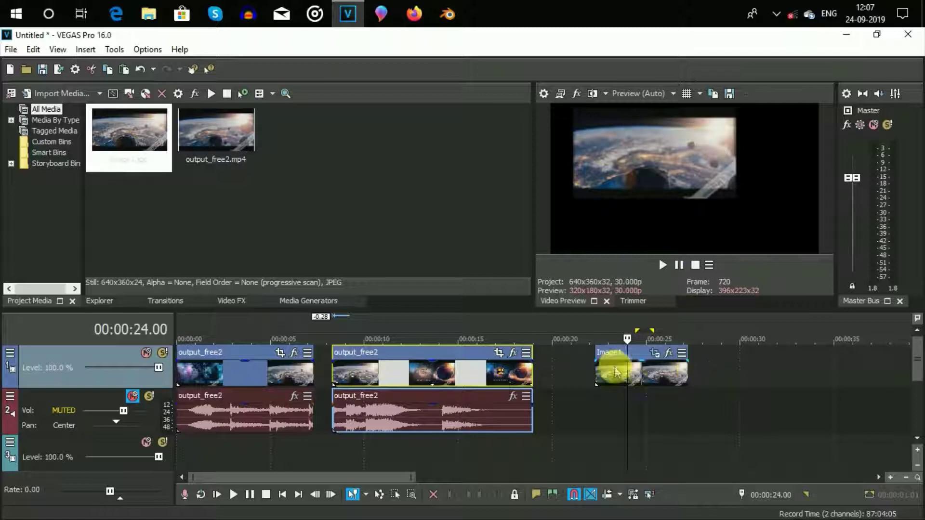
{"action": "left_click_drag", "start_coordinate": [613, 365], "coordinate": [709, 356]}
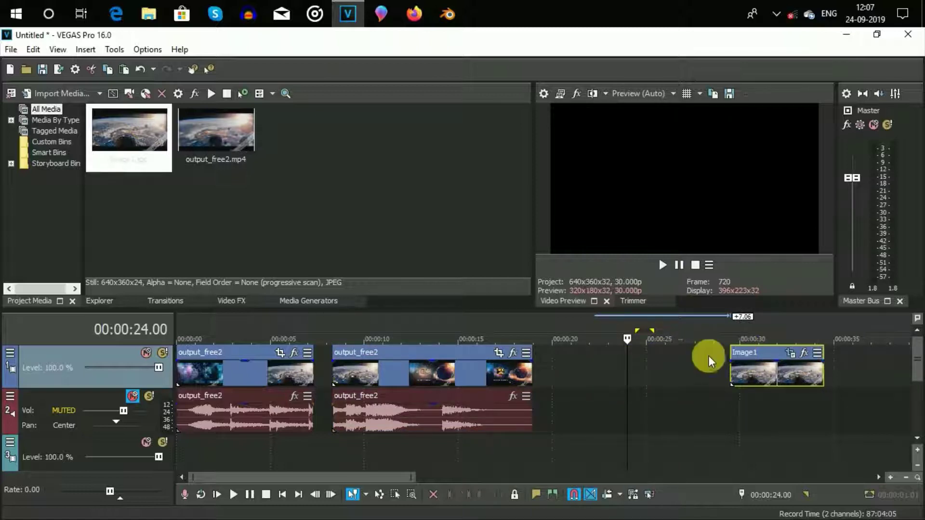
{"action": "left_click_drag", "start_coordinate": [411, 354], "coordinate": [403, 349]}
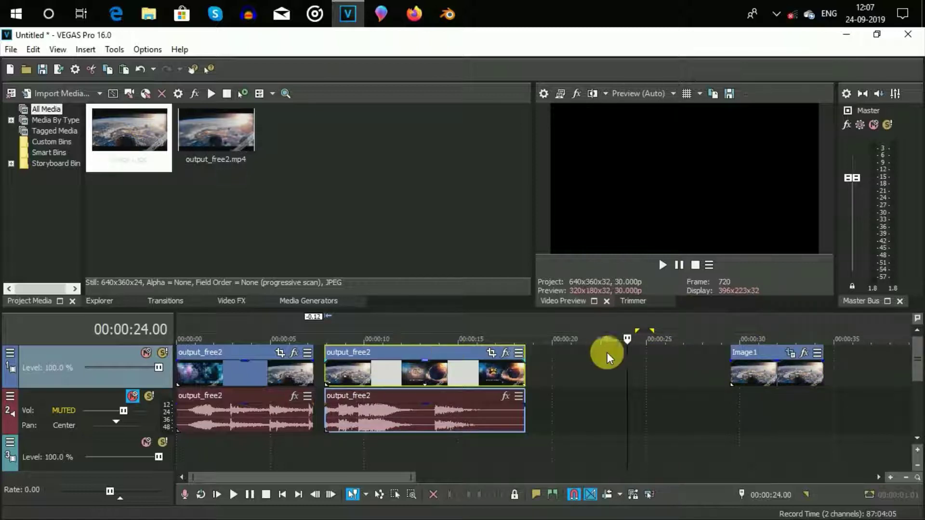
{"action": "left_click_drag", "start_coordinate": [745, 347], "coordinate": [622, 362]}
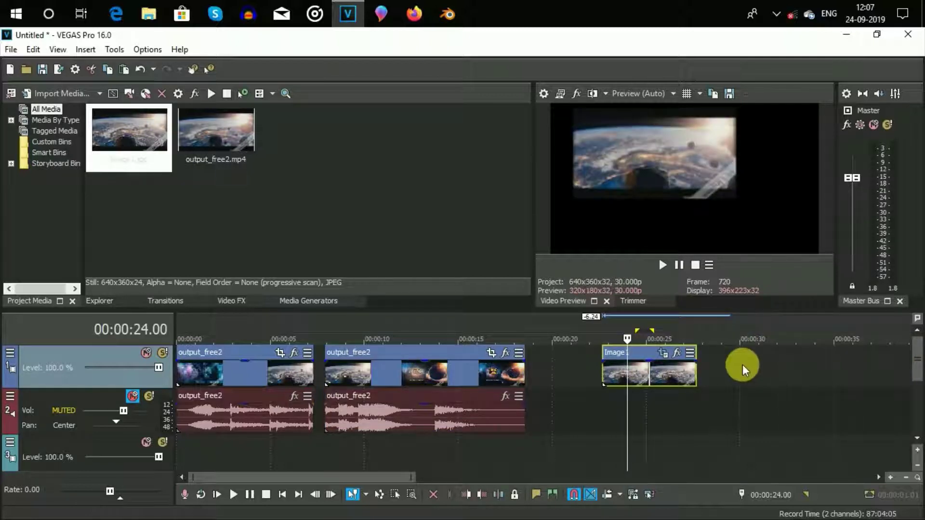
{"action": "left_click_drag", "start_coordinate": [390, 351], "coordinate": [437, 351]}
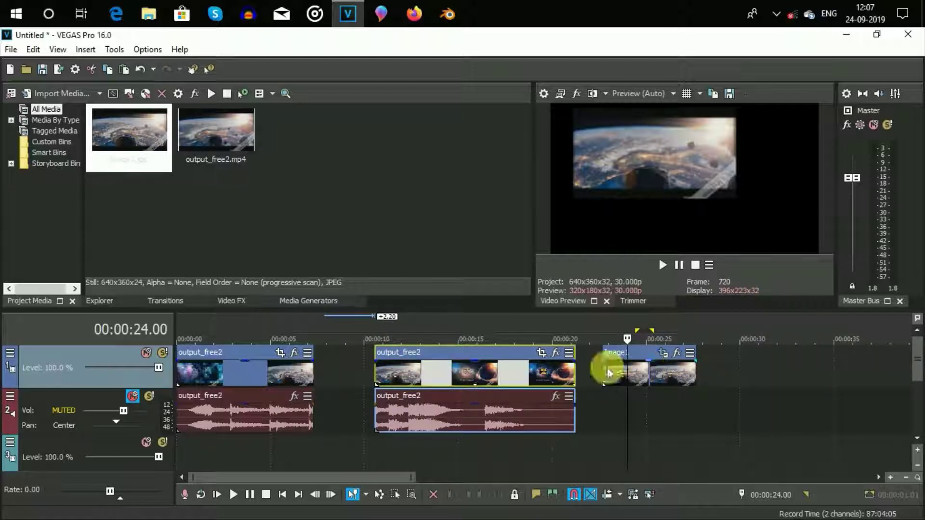
- Turn on Auto Ripple and move the second output_free2 event earlier to about 7.8 s, with Image1 rippling along
{"action": "left_click", "coordinate": [608, 494]}
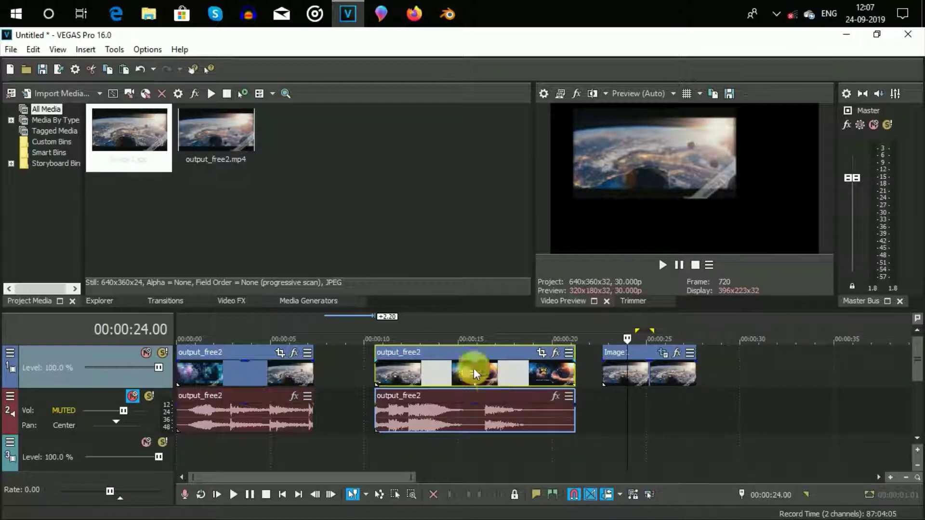
{"action": "left_click_drag", "start_coordinate": [475, 374], "coordinate": [474, 374]}
{"action": "left_click_drag", "start_coordinate": [430, 351], "coordinate": [396, 352]}
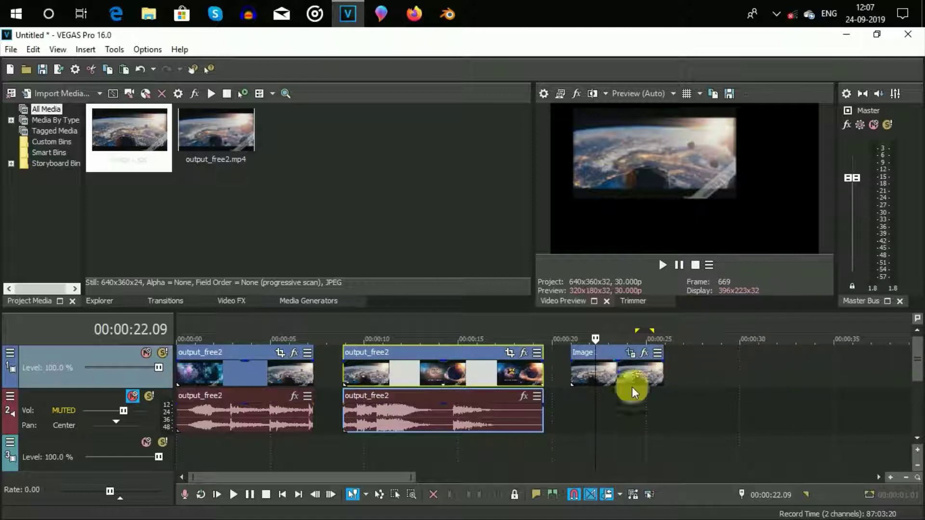
{"action": "left_click", "coordinate": [705, 380]}
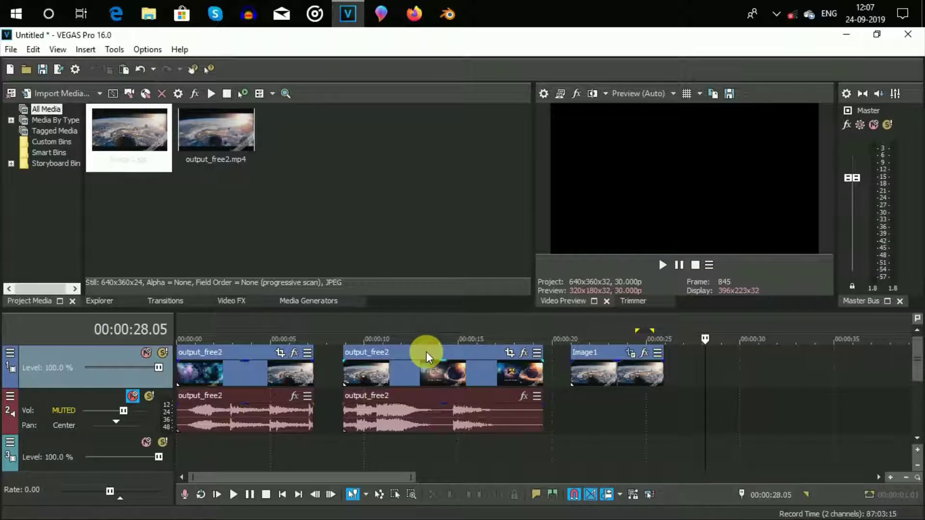
{"action": "left_click_drag", "start_coordinate": [426, 351], "coordinate": [417, 348]}
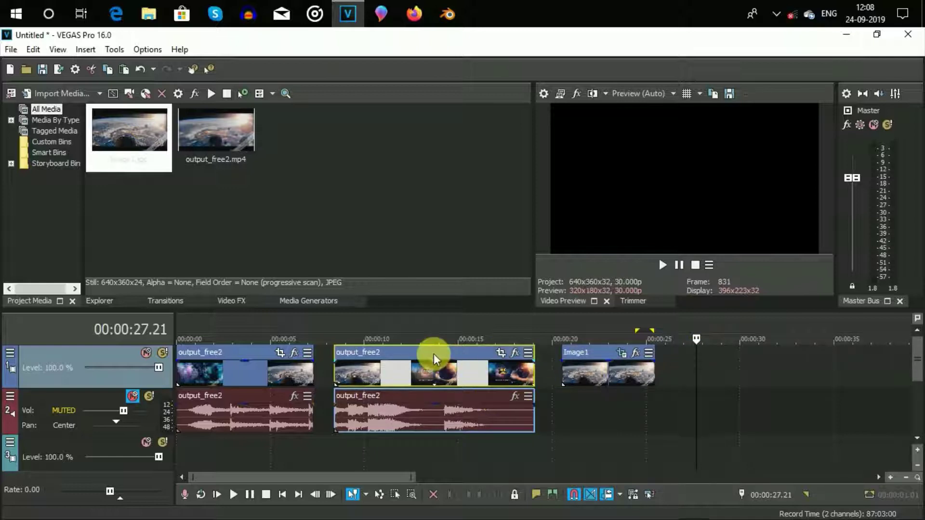
{"action": "left_click_drag", "start_coordinate": [434, 354], "coordinate": [422, 351]}
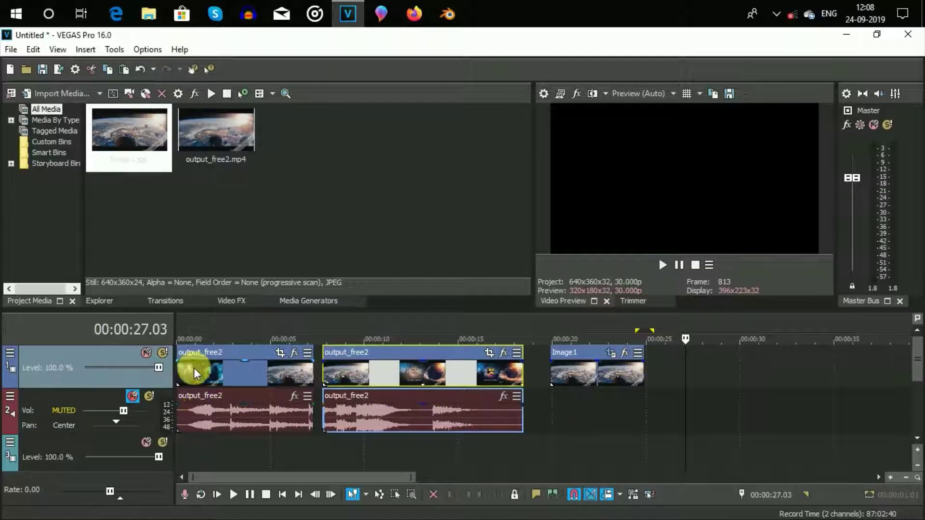
- Lower the second output_free2 audio event's gain to silence and raise it again, and try the muted audio track's volume fader
{"action": "left_click", "coordinate": [583, 463]}
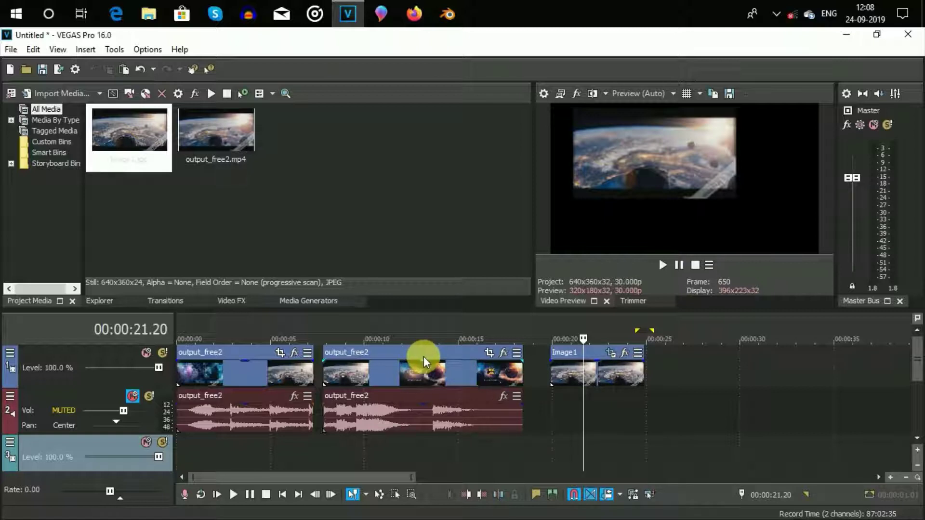
{"action": "left_click_drag", "start_coordinate": [423, 359], "coordinate": [438, 368]}
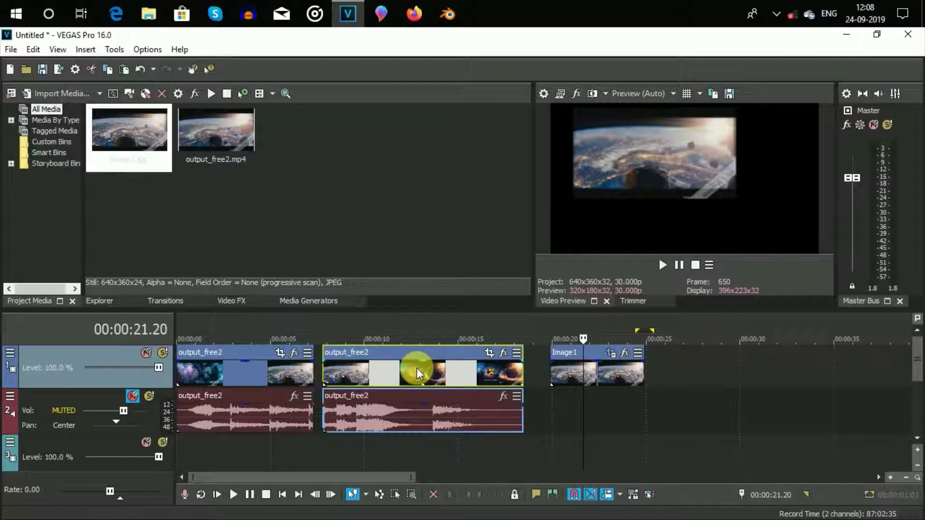
{"action": "left_click_drag", "start_coordinate": [427, 408], "coordinate": [430, 435]}
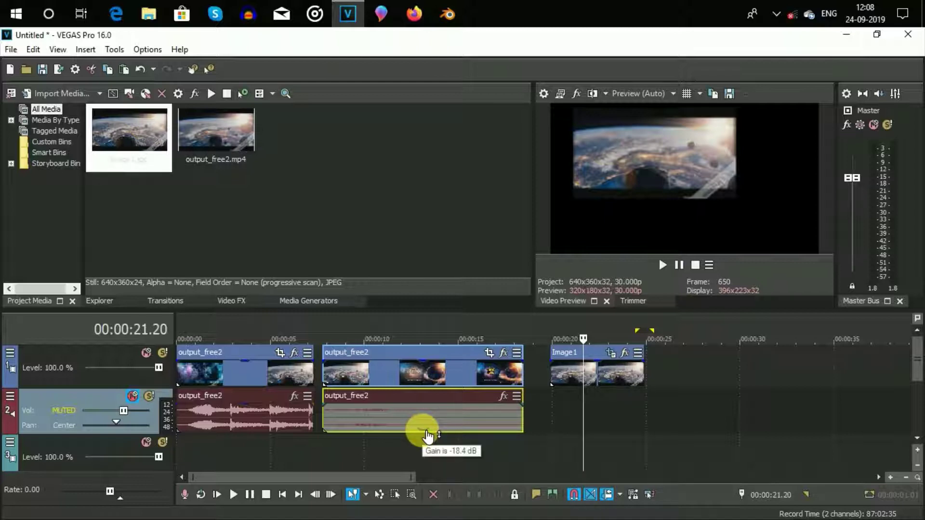
{"action": "mouse_move", "coordinate": [425, 434]}
{"action": "left_mouse_down"}
{"action": "mouse_move", "coordinate": [426, 413]}
{"action": "mouse_move", "coordinate": [423, 432]}
{"action": "left_mouse_up"}
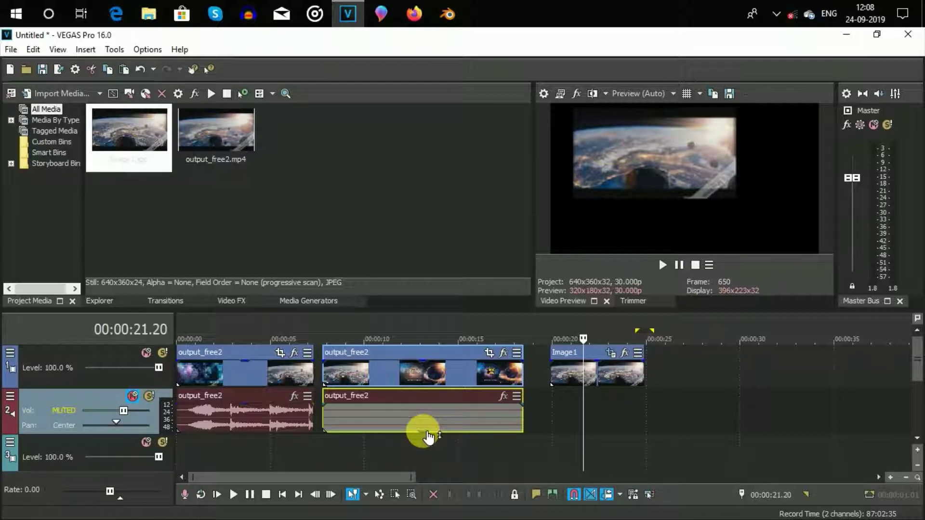
{"action": "left_click_drag", "start_coordinate": [420, 432], "coordinate": [428, 414]}
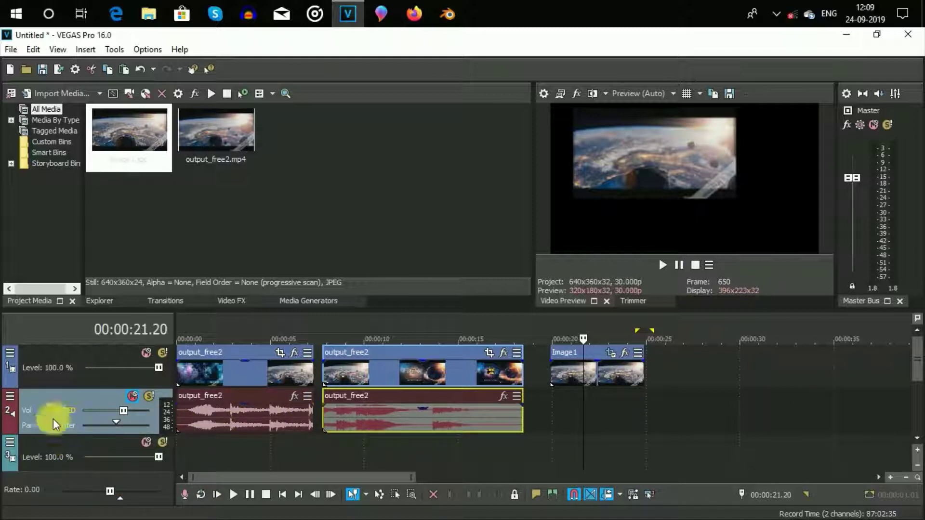
{"action": "left_click_drag", "start_coordinate": [137, 417], "coordinate": [117, 417]}
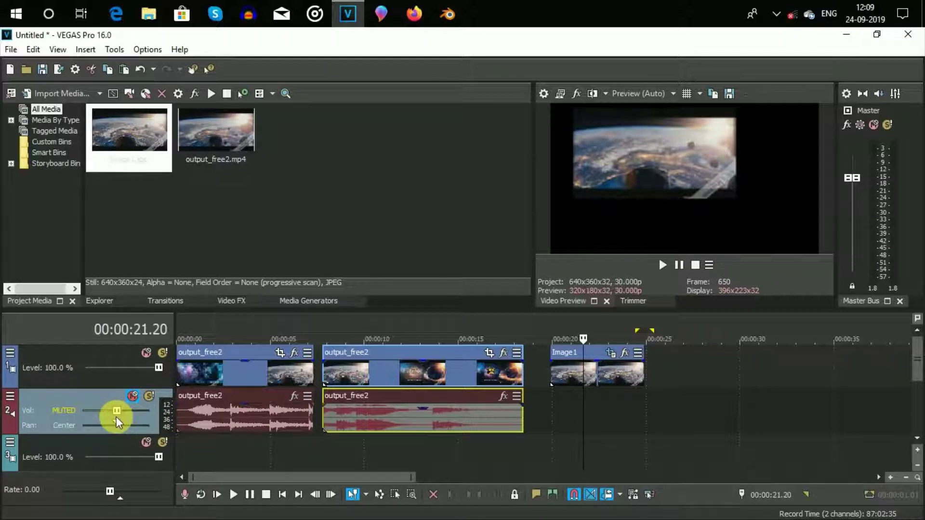
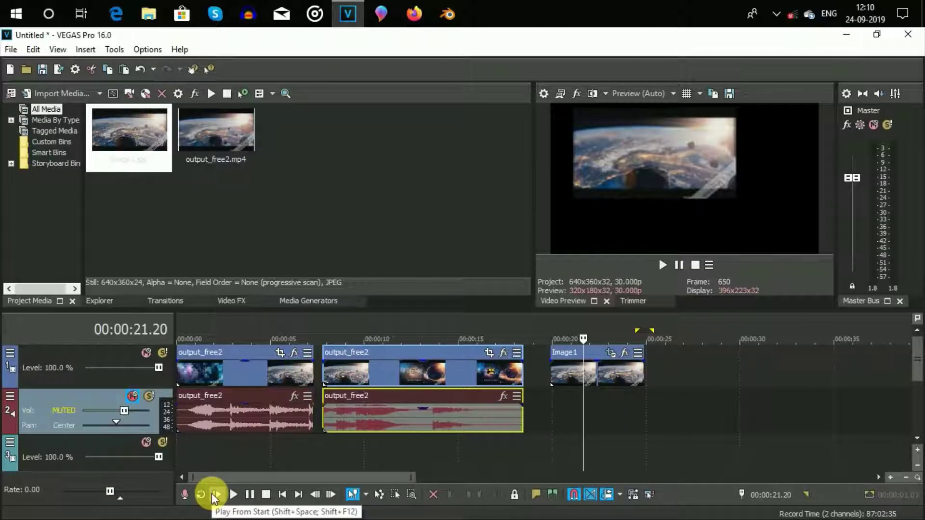
- Play the timeline from the start, pause it, and step back and forward frame by frame to 00:00:02.11
{"action": "left_click", "coordinate": [215, 496]}
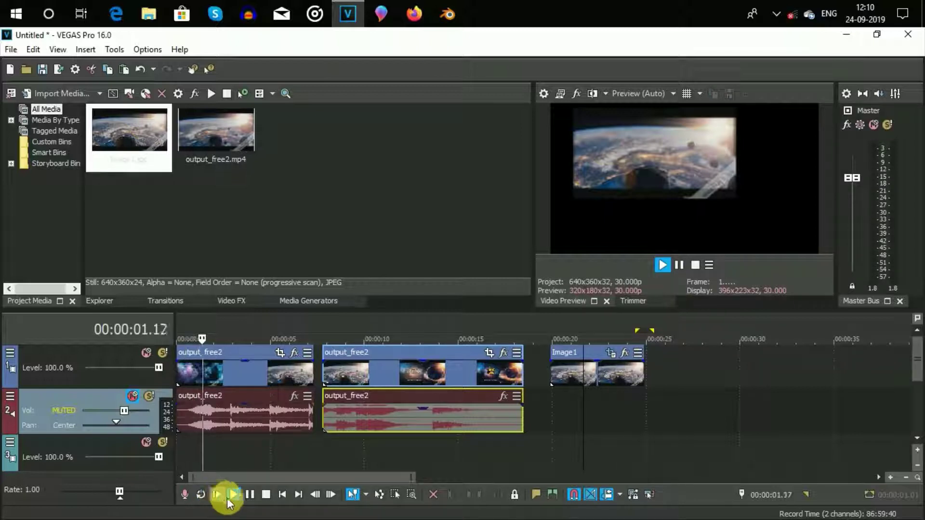
{"action": "left_click", "coordinate": [245, 496]}
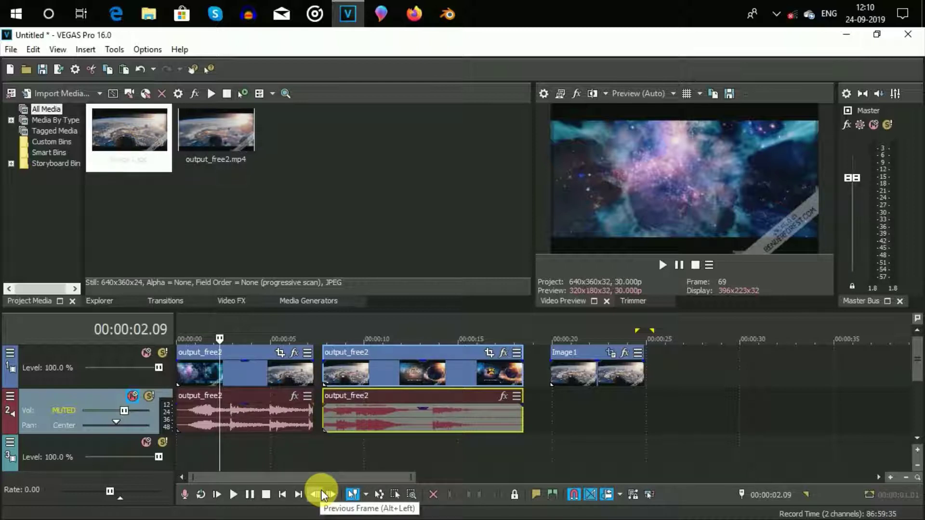
{"action": "left_click", "coordinate": [321, 490]}
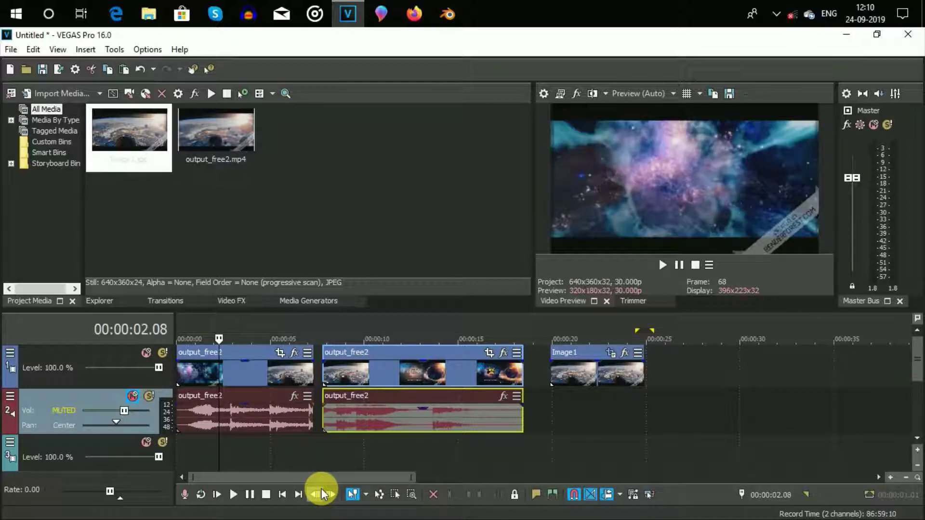
{"action": "left_click", "coordinate": [328, 487]}
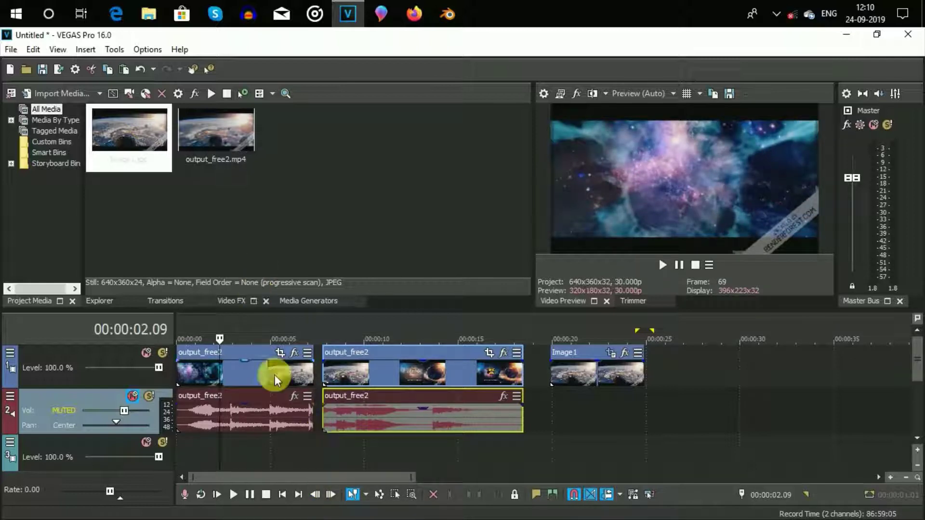
{"action": "left_click", "coordinate": [328, 493]}
{"action": "left_click", "coordinate": [327, 493]}
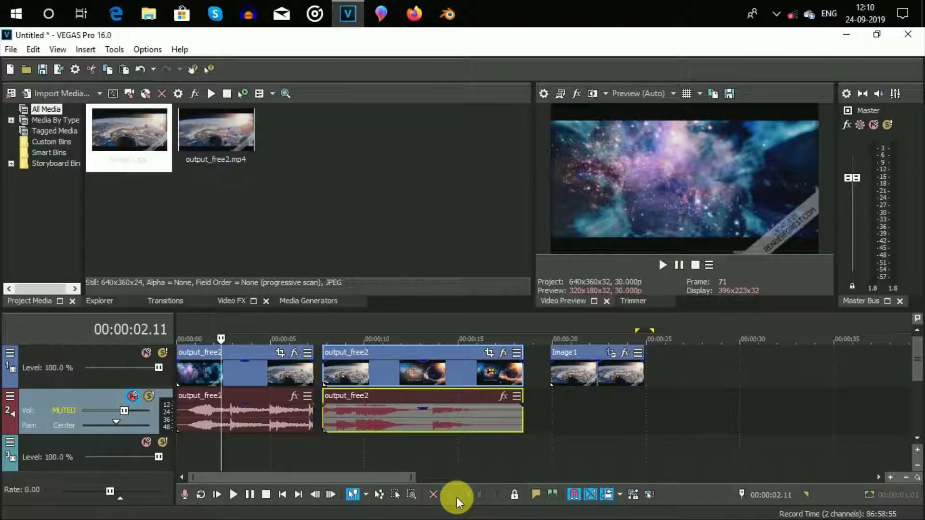
{"action": "left_click", "coordinate": [596, 496]}
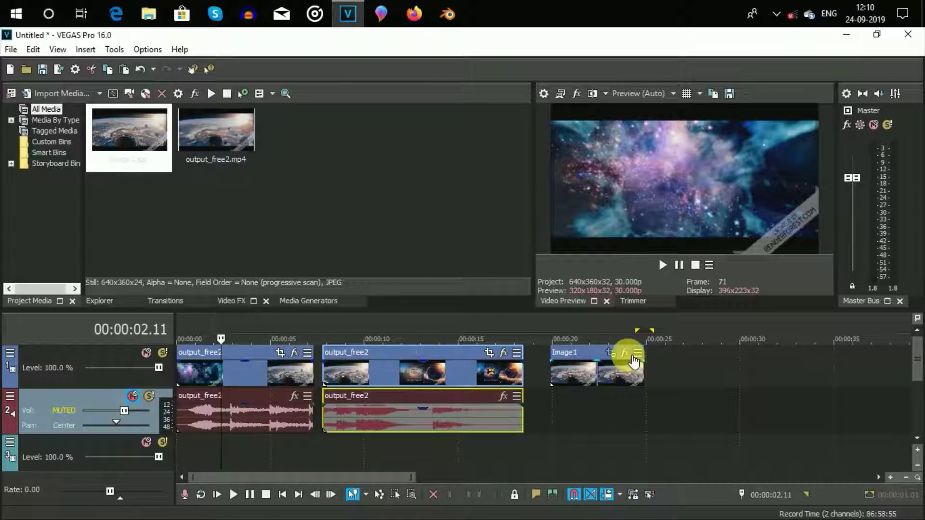
{"action": "left_click", "coordinate": [607, 489]}
{"action": "scroll", "coordinate": [617, 420], "scroll_direction": "down", "scroll_amount": 3}
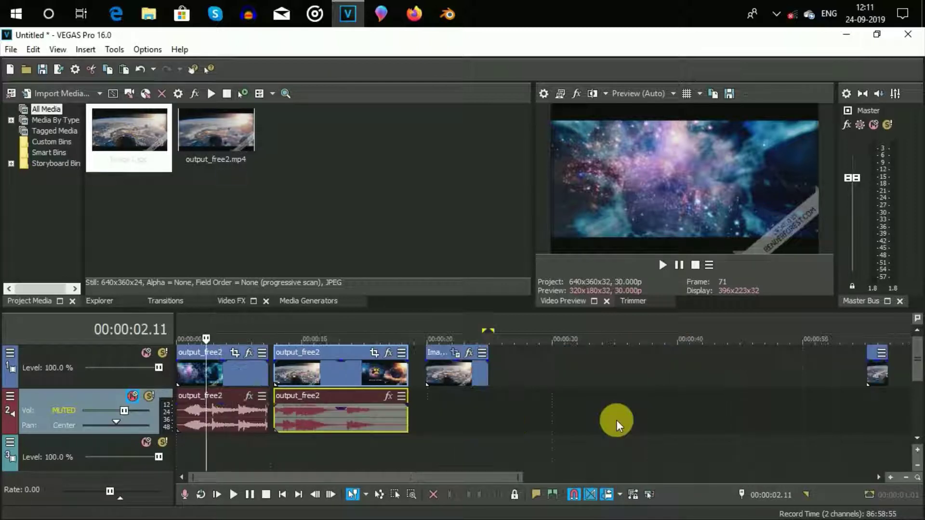
{"action": "scroll", "coordinate": [616, 420], "scroll_direction": "up", "scroll_amount": 2}
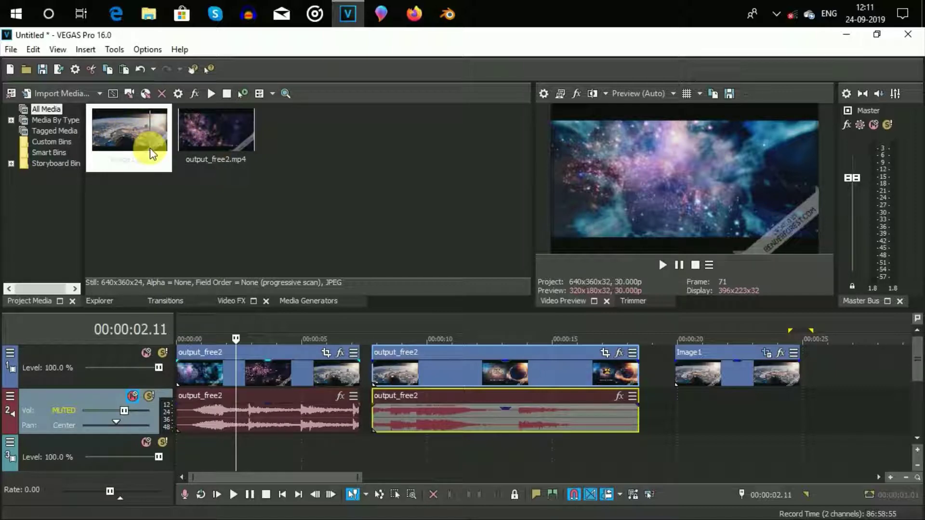
- Try to open Media FX for Image1.jpg, and preview output_free2.mp4 from Project Media in the recovered project
{"action": "left_click", "coordinate": [194, 93]}
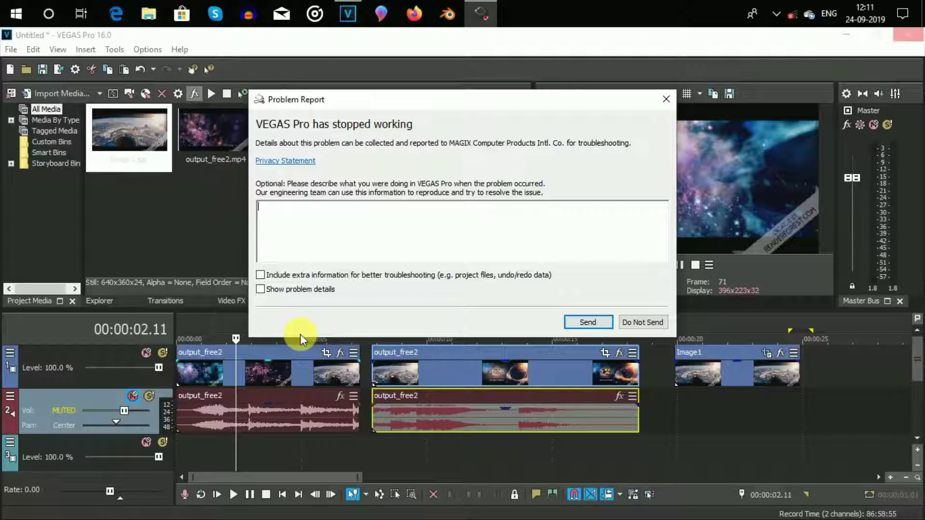
{"action": "mouse_move", "coordinate": [307, 410]}
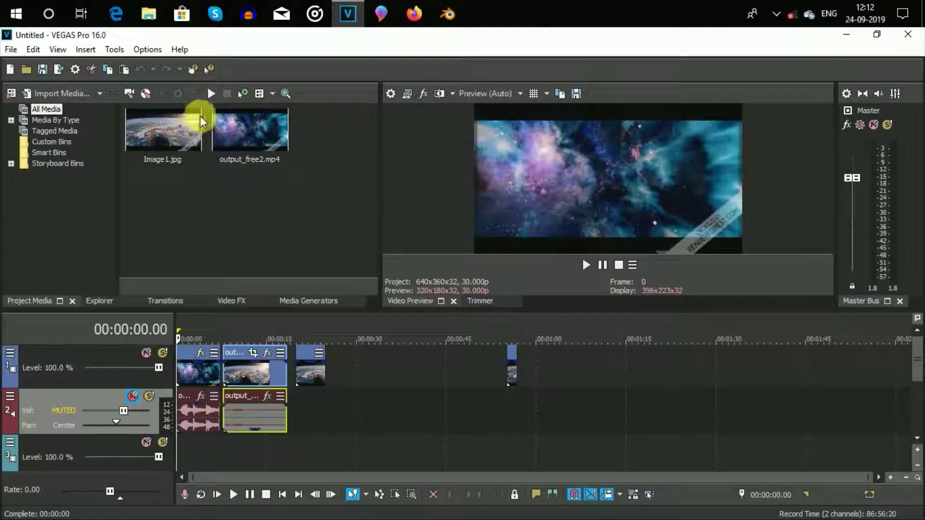
{"action": "left_click", "coordinate": [229, 156]}
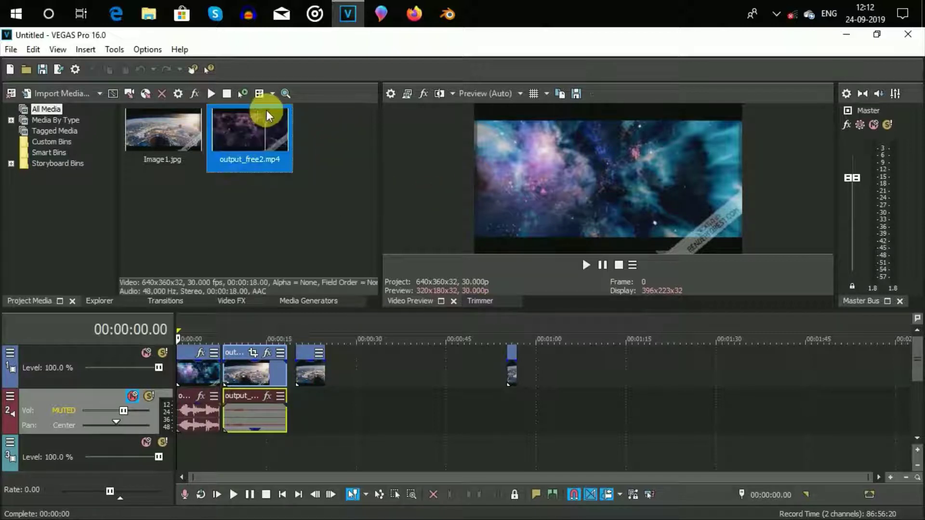
{"action": "left_click", "coordinate": [214, 91]}
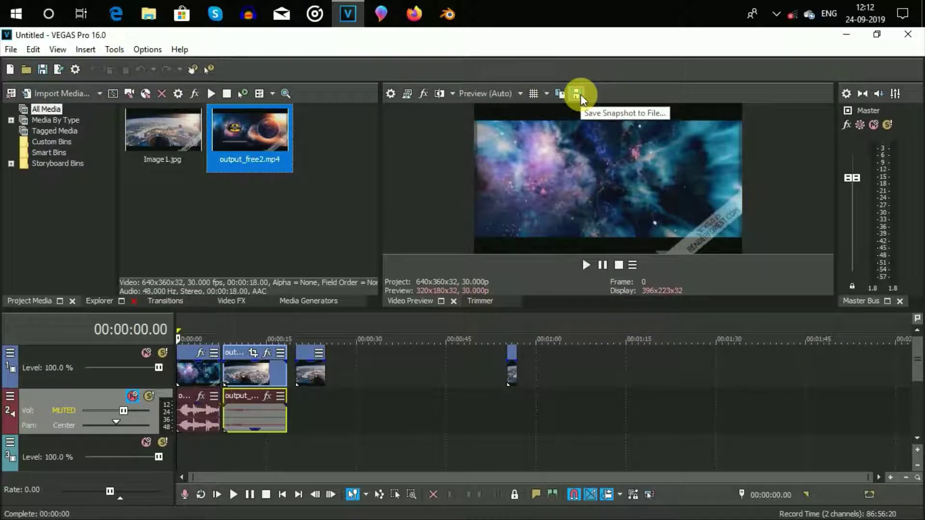
- Save the project as vjhftdy in the vegaspro videos folder
{"action": "left_click", "coordinate": [42, 70]}
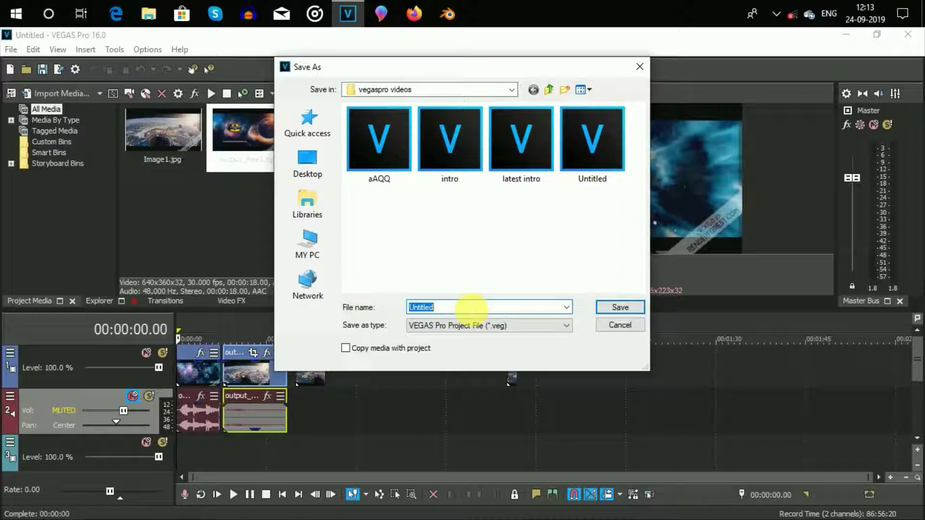
{"action": "left_click", "coordinate": [471, 308]}
{"action": "type", "text": "vjhftdy"}
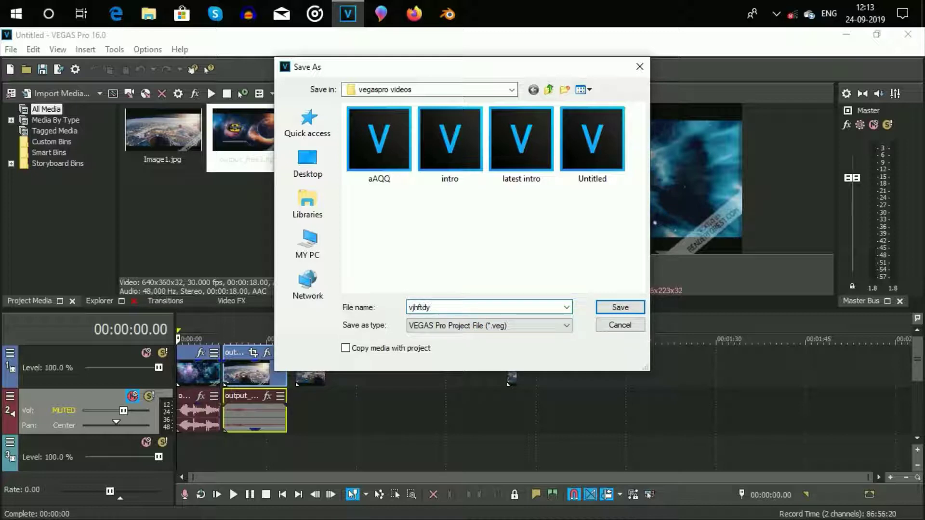
{"action": "left_click", "coordinate": [629, 308]}
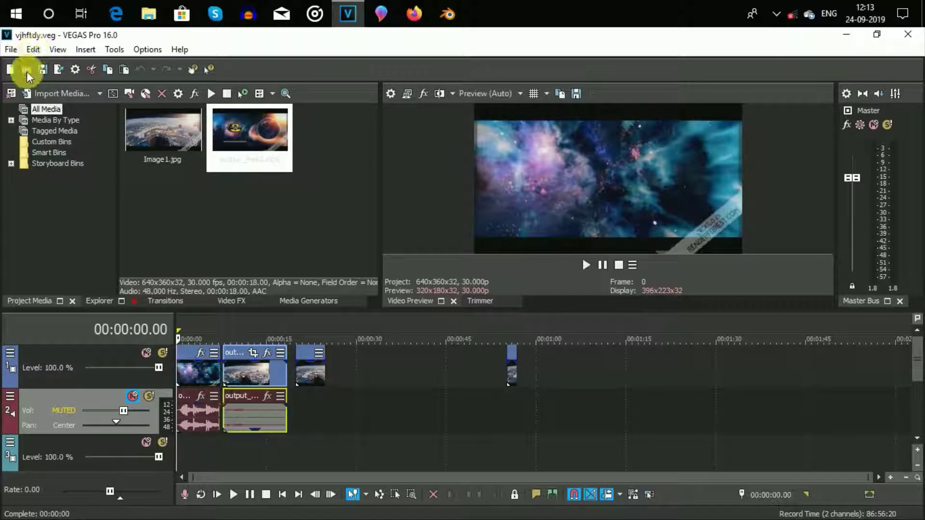
- Switch to File Explorer, go to the vegaspro videos folder on drive D:, and open the vjhftdy project file in VEGAS Pro
{"action": "left_click", "coordinate": [847, 33]}
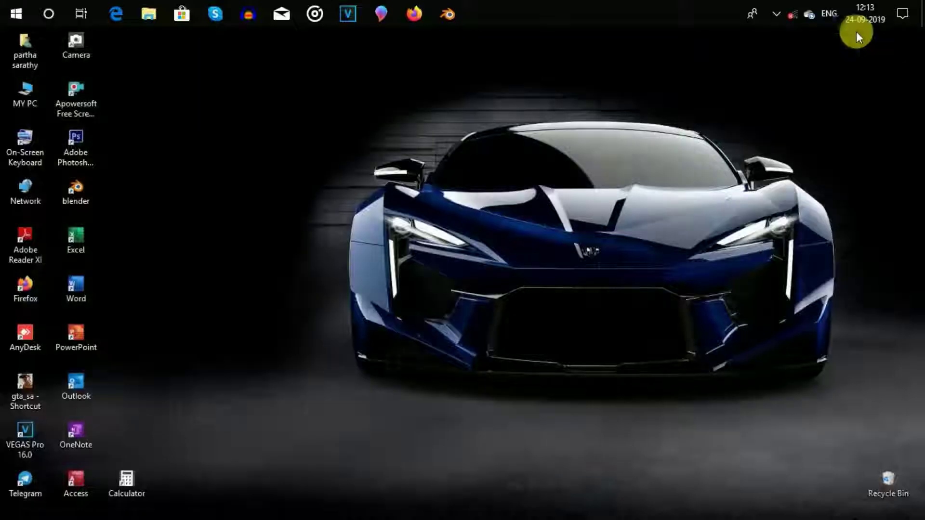
{"action": "left_click", "coordinate": [21, 102]}
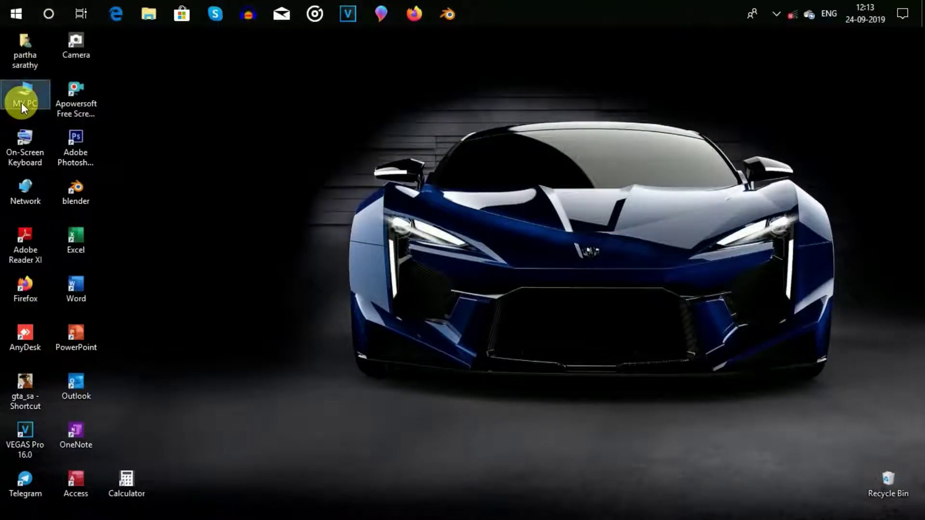
{"action": "double_click", "coordinate": [22, 99]}
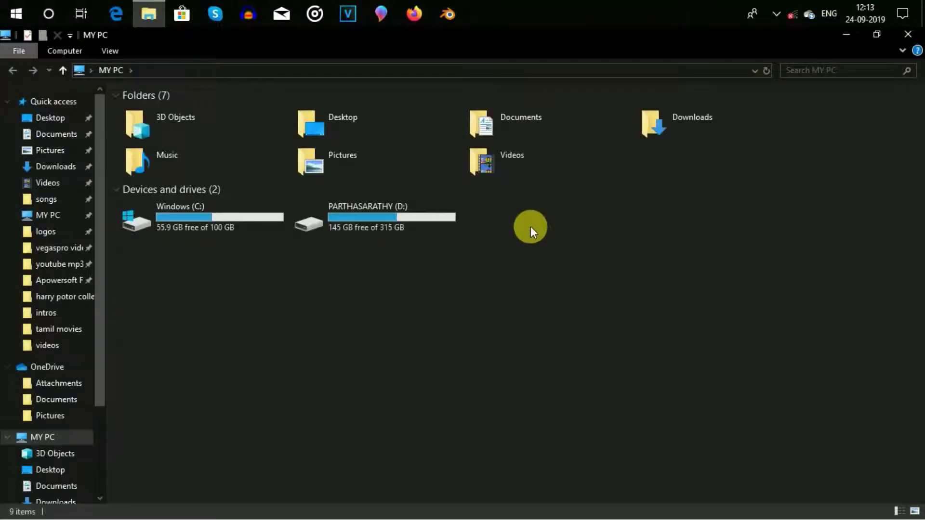
{"action": "left_click", "coordinate": [380, 224]}
{"action": "double_click", "coordinate": [380, 224]}
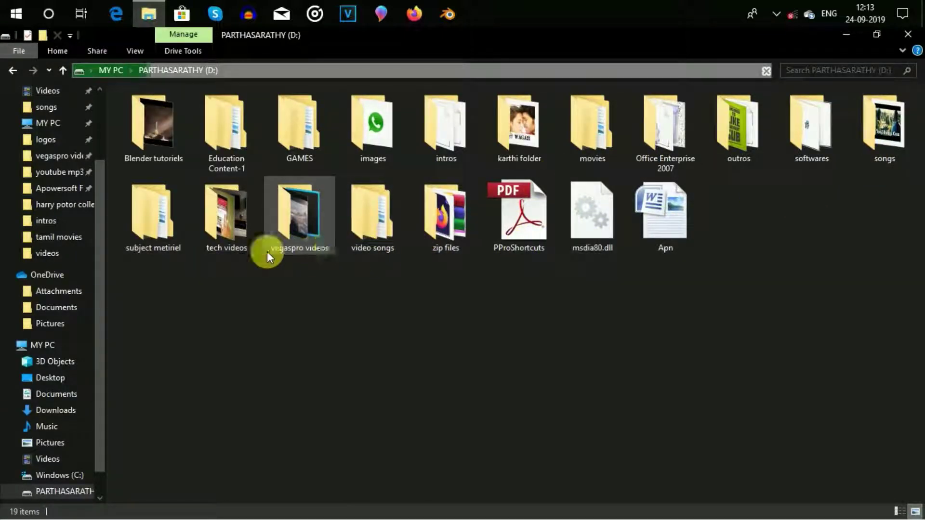
{"action": "left_click", "coordinate": [302, 236]}
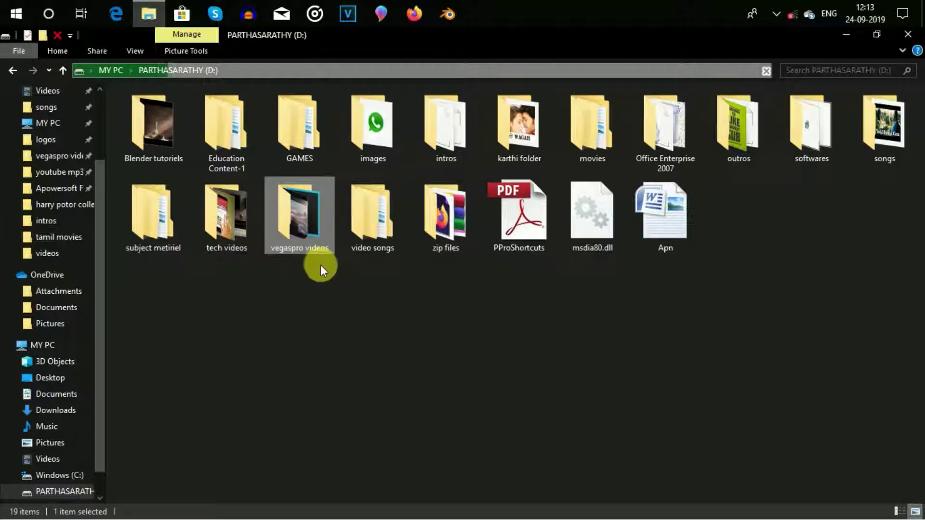
{"action": "double_click", "coordinate": [302, 238]}
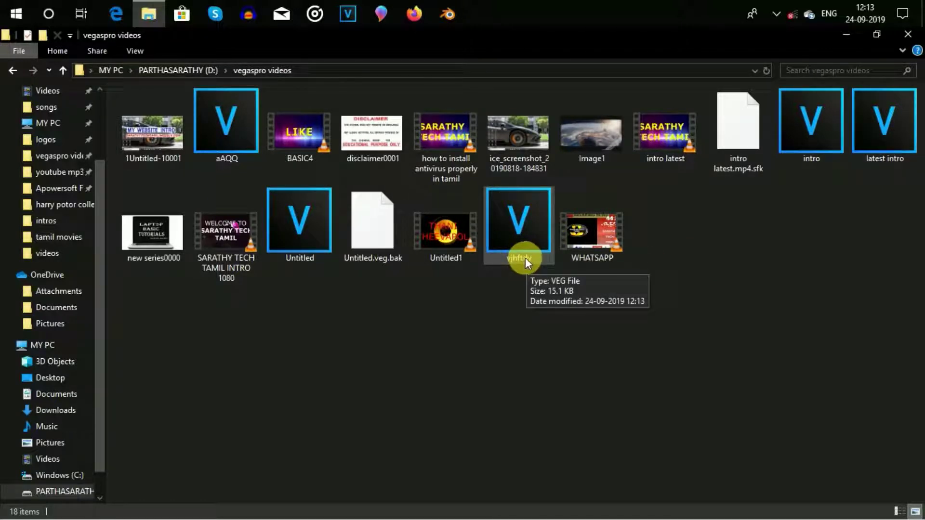
{"action": "left_click", "coordinate": [521, 231]}
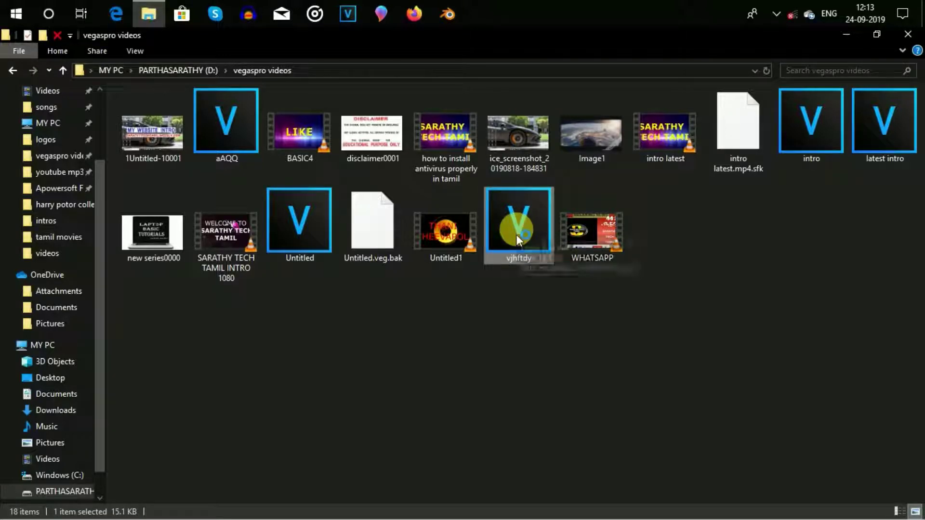
{"action": "double_click", "coordinate": [516, 234]}
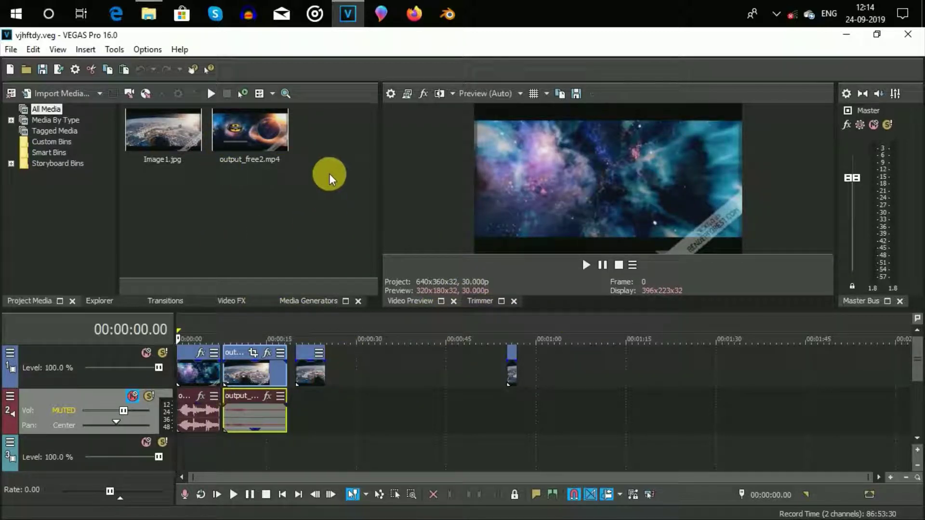
- Add Image1.jpg to the video track at 00:00:28.21 and save the project
{"action": "left_click", "coordinate": [43, 72]}
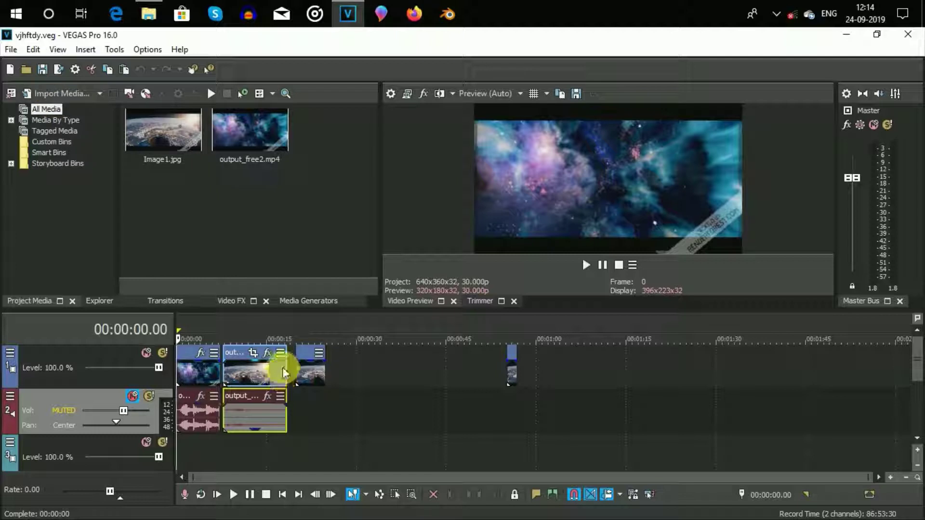
{"action": "left_click", "coordinate": [347, 360]}
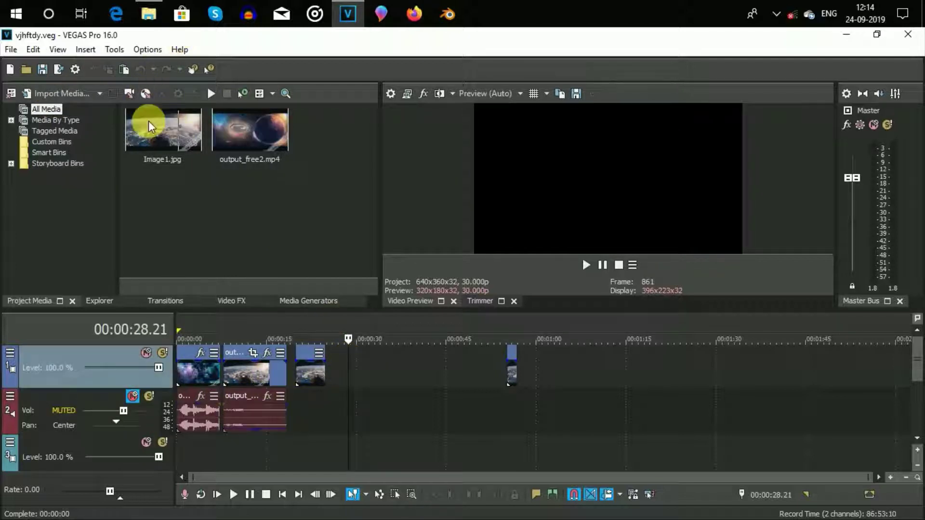
{"action": "left_click_drag", "start_coordinate": [171, 166], "coordinate": [349, 378]}
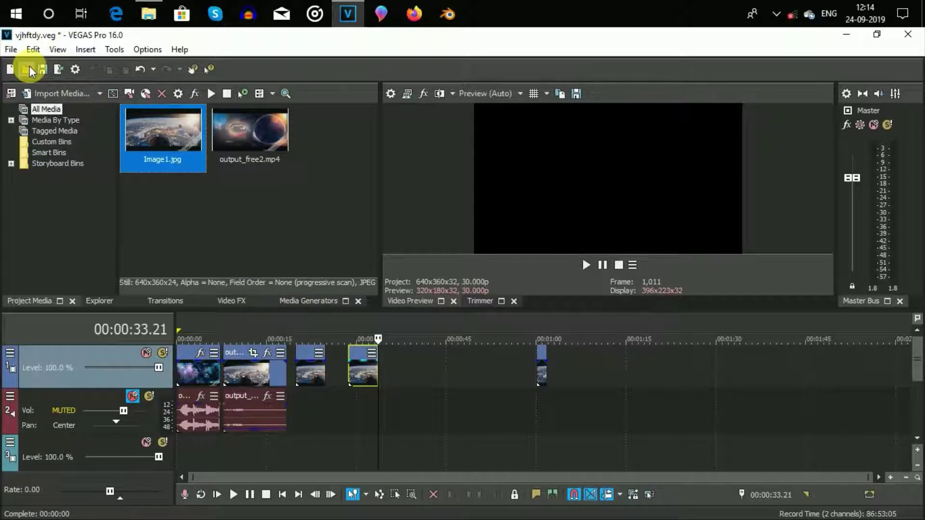
{"action": "left_click", "coordinate": [42, 72]}
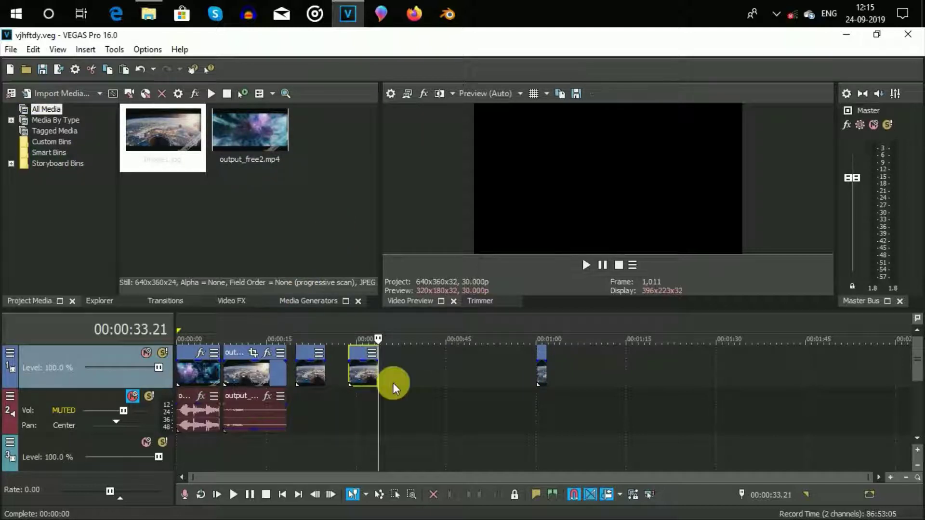
- Move the last short video event on track 1 earlier to about 44 s
{"action": "left_click", "coordinate": [542, 353]}
{"action": "left_click_drag", "start_coordinate": [466, 366], "coordinate": [443, 359]}
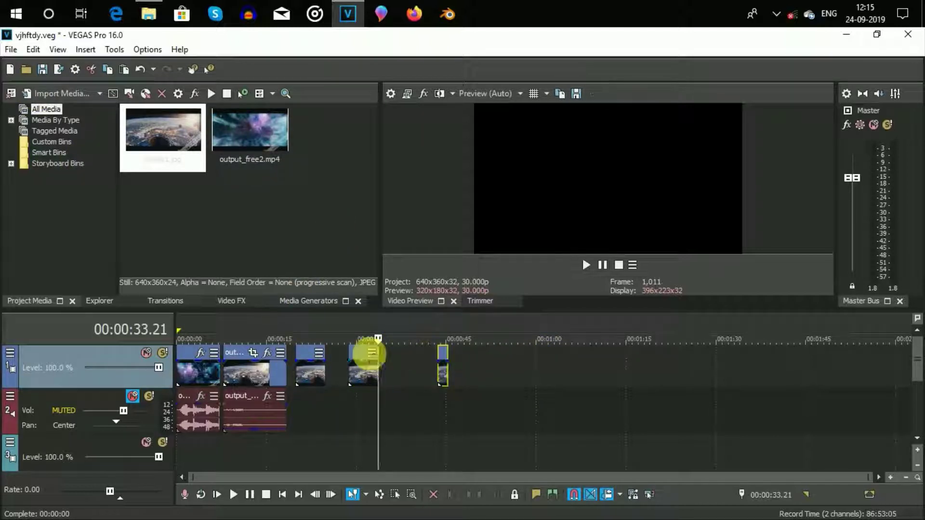
{"action": "left_click", "coordinate": [585, 401]}
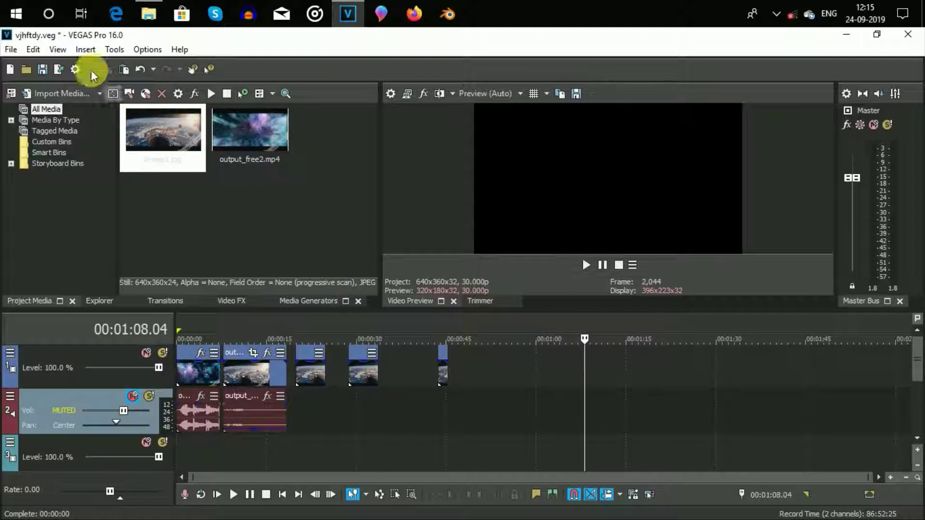
- Open the render settings and examine the MAGIX AVC/AAC MP4 templates and the choice of output folder
{"action": "left_click", "coordinate": [59, 69]}
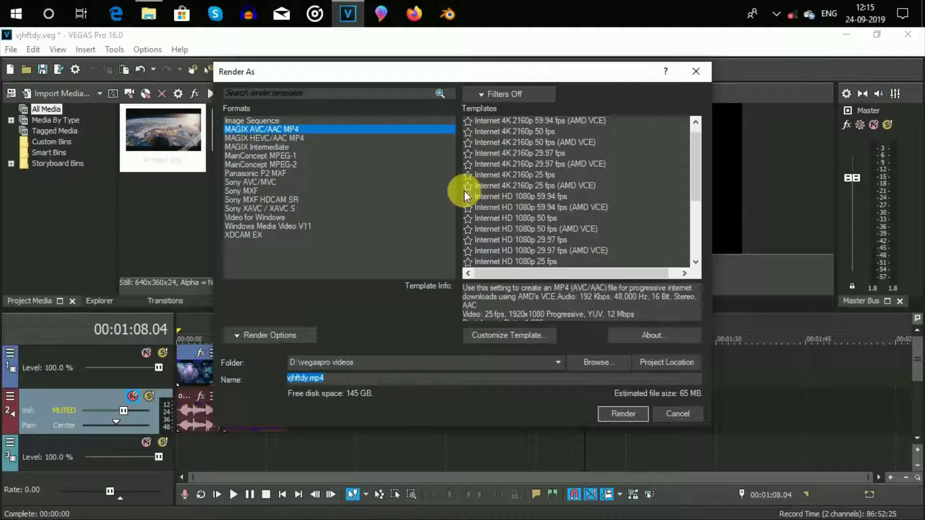
{"action": "scroll", "coordinate": [494, 200], "scroll_direction": "down", "scroll_amount": 4}
{"action": "scroll", "coordinate": [553, 218], "scroll_direction": "up", "scroll_amount": 1}
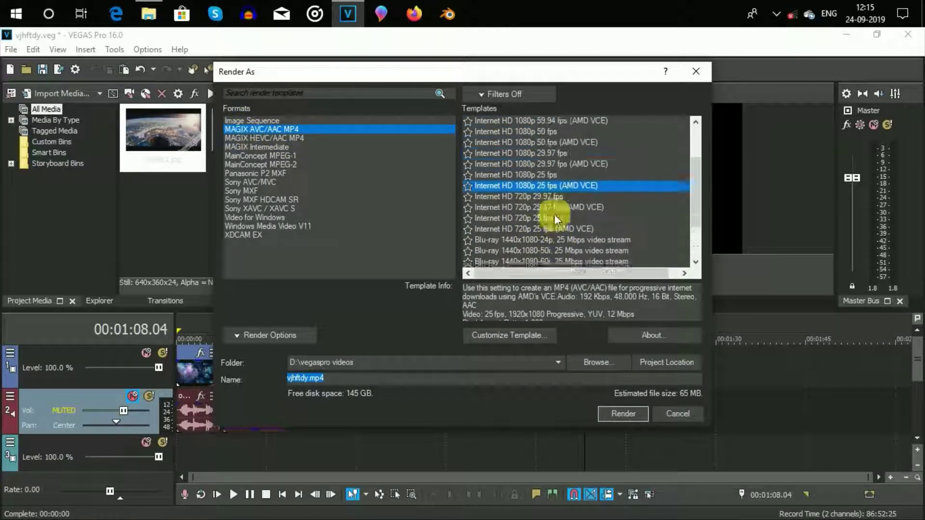
{"action": "scroll", "coordinate": [556, 216], "scroll_direction": "up", "scroll_amount": 1}
{"action": "scroll", "coordinate": [503, 146], "scroll_direction": "up", "scroll_amount": 1}
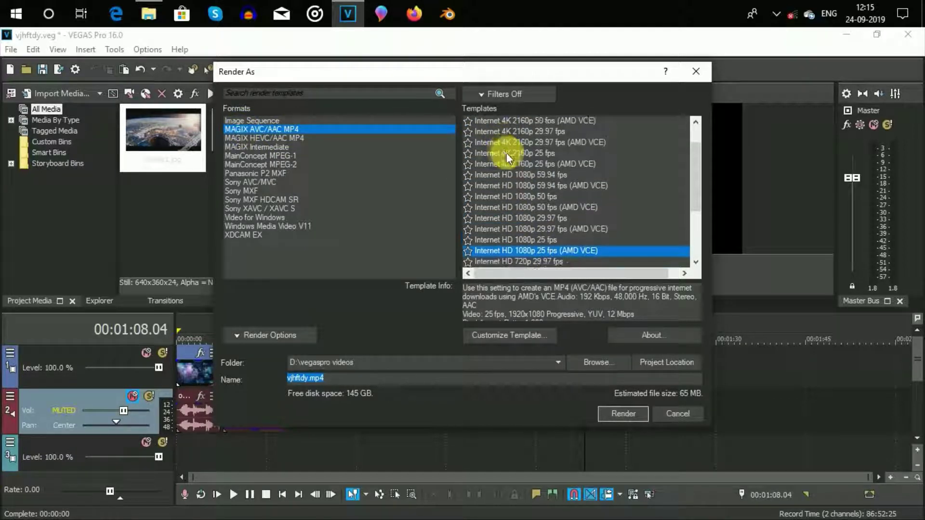
{"action": "scroll", "coordinate": [510, 156], "scroll_direction": "up", "scroll_amount": 1}
{"action": "scroll", "coordinate": [518, 170], "scroll_direction": "down", "scroll_amount": 4}
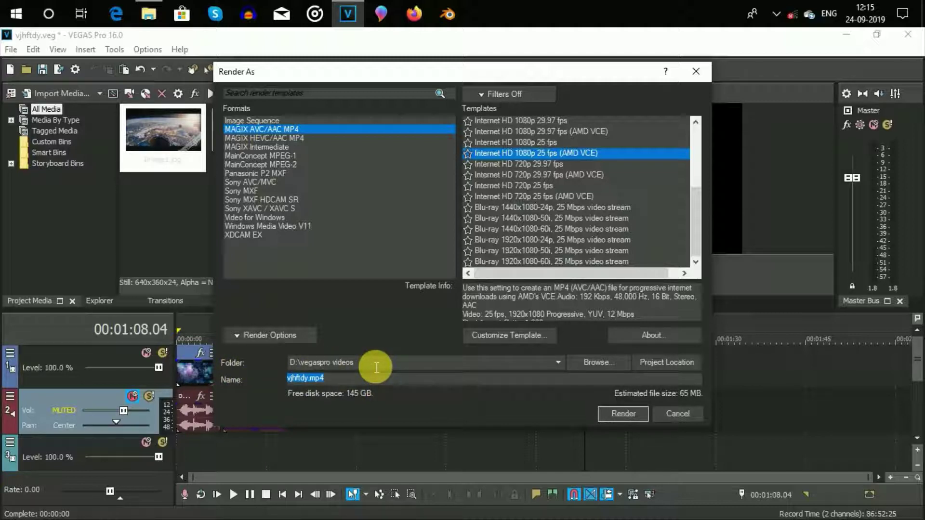
{"action": "left_click", "coordinate": [609, 366]}
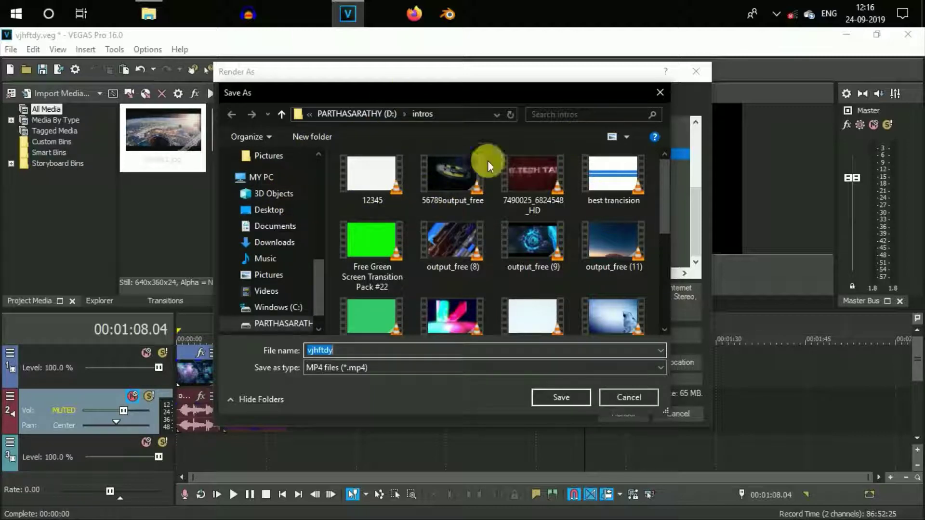
{"action": "left_click", "coordinate": [628, 403]}
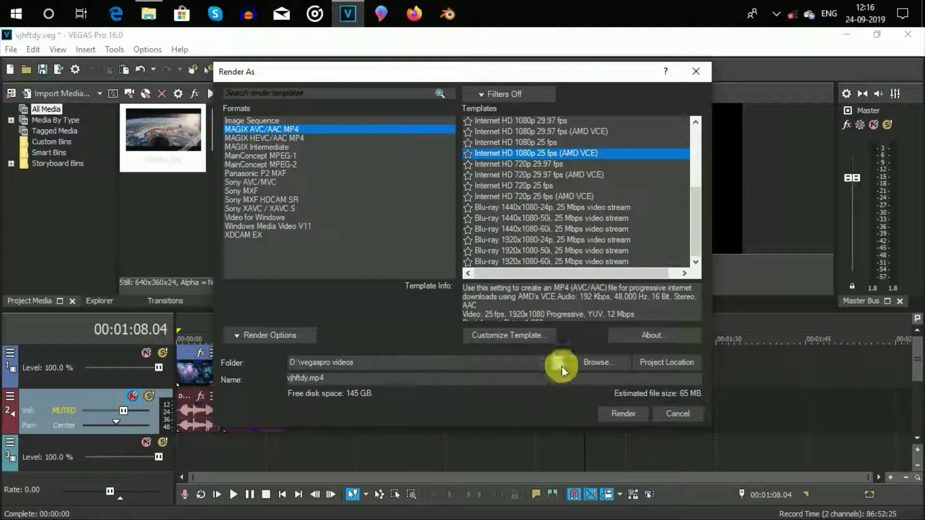
- Start rendering vjhftdy.mp4 to D:\vegaspro videos with the Internet HD 1080p 25 fps (AMD VCE) template, and cancel the render
{"action": "left_click", "coordinate": [623, 414]}
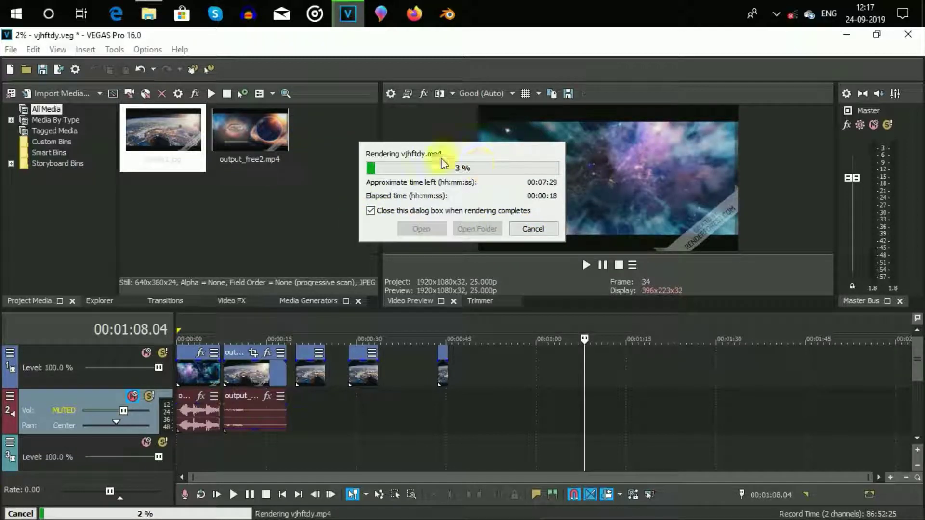
{"action": "left_click", "coordinate": [370, 211]}
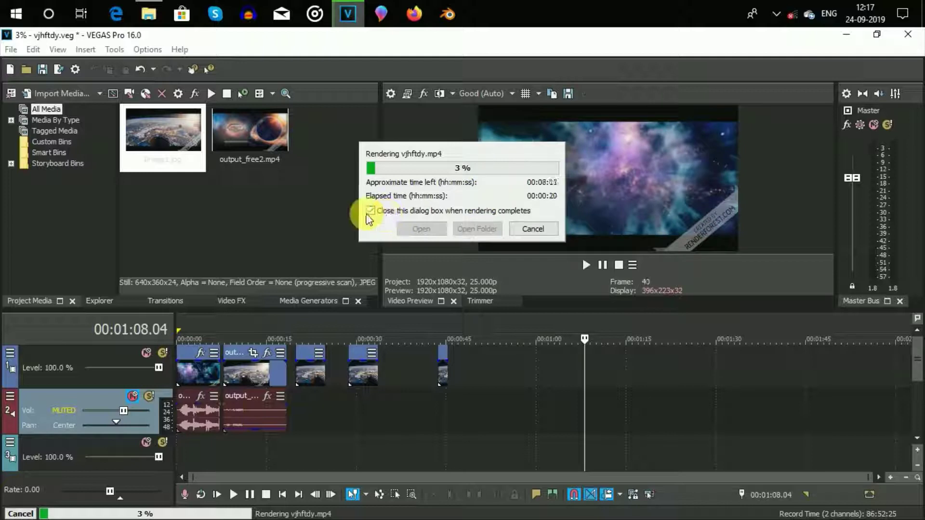
{"action": "left_click", "coordinate": [370, 211]}
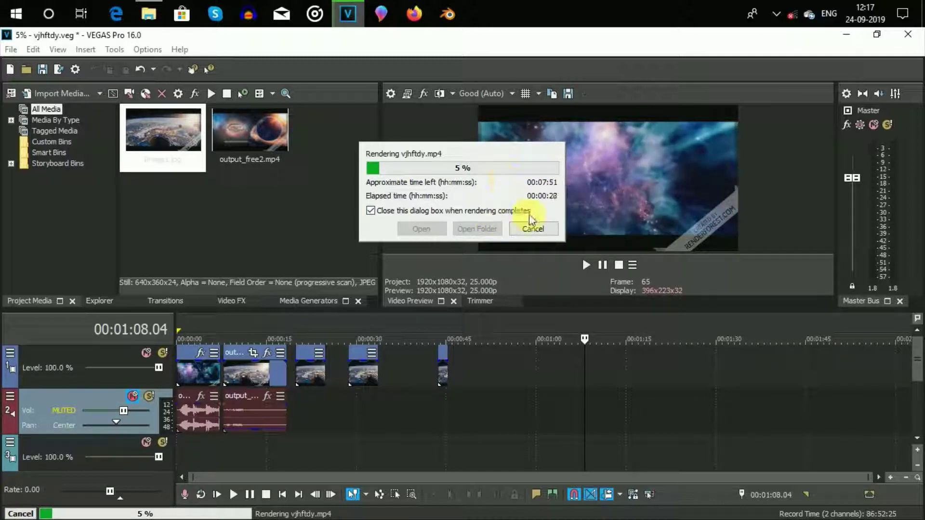
{"action": "left_click", "coordinate": [533, 230]}
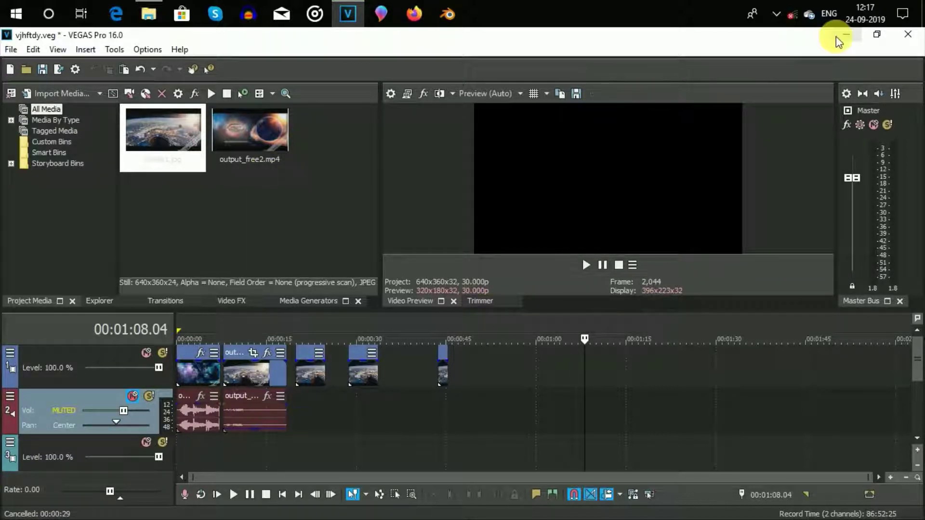
- Close the program without saving the changes to vjhftdy.veg
{"action": "left_click", "coordinate": [908, 36]}
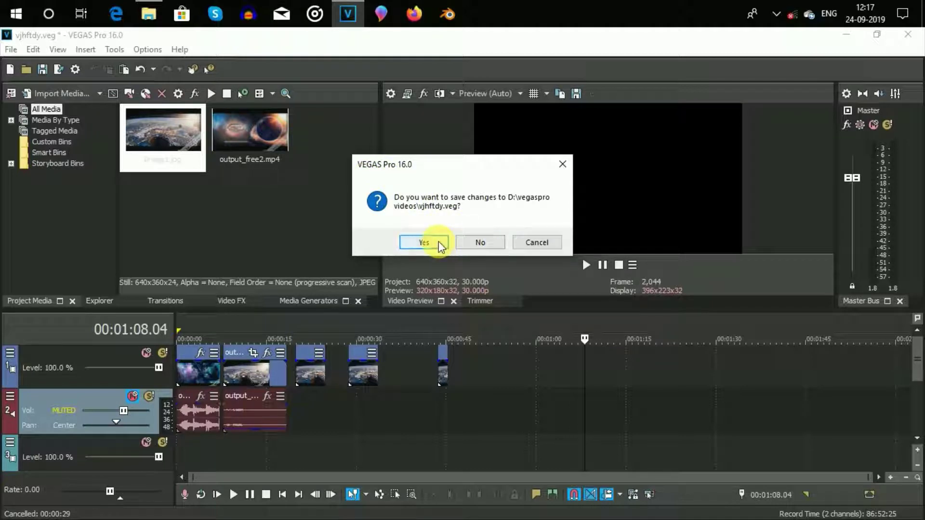
{"action": "left_click", "coordinate": [477, 244]}
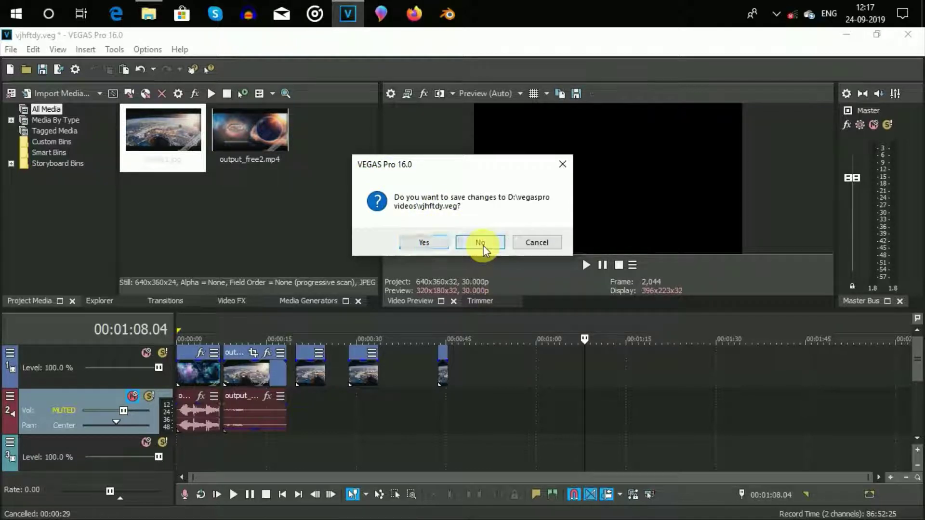